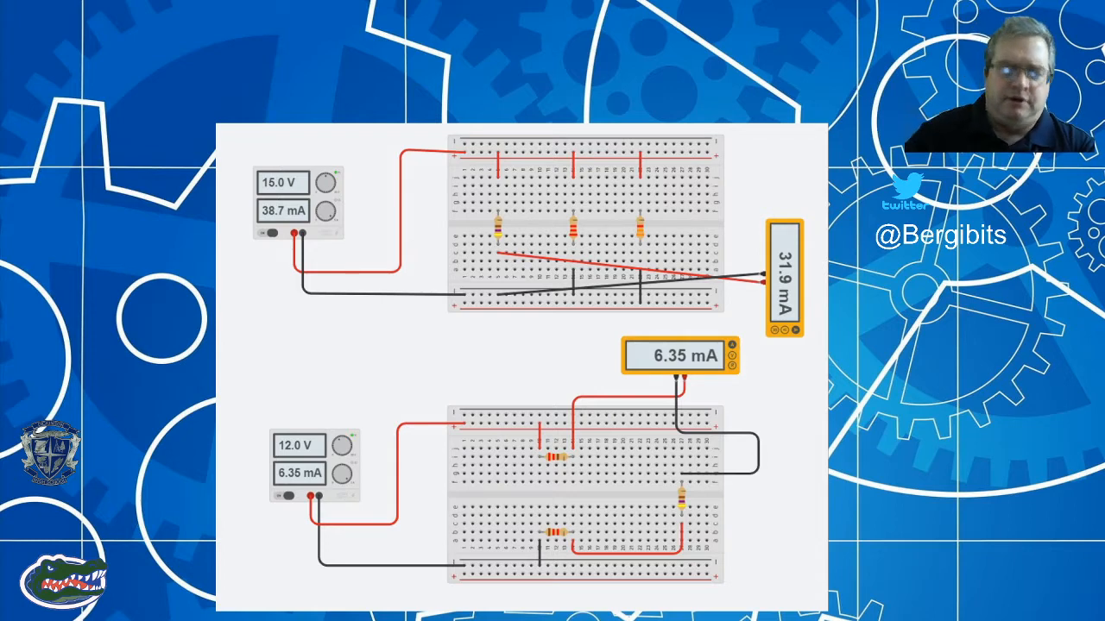
{"action": "key", "text": "Right"}
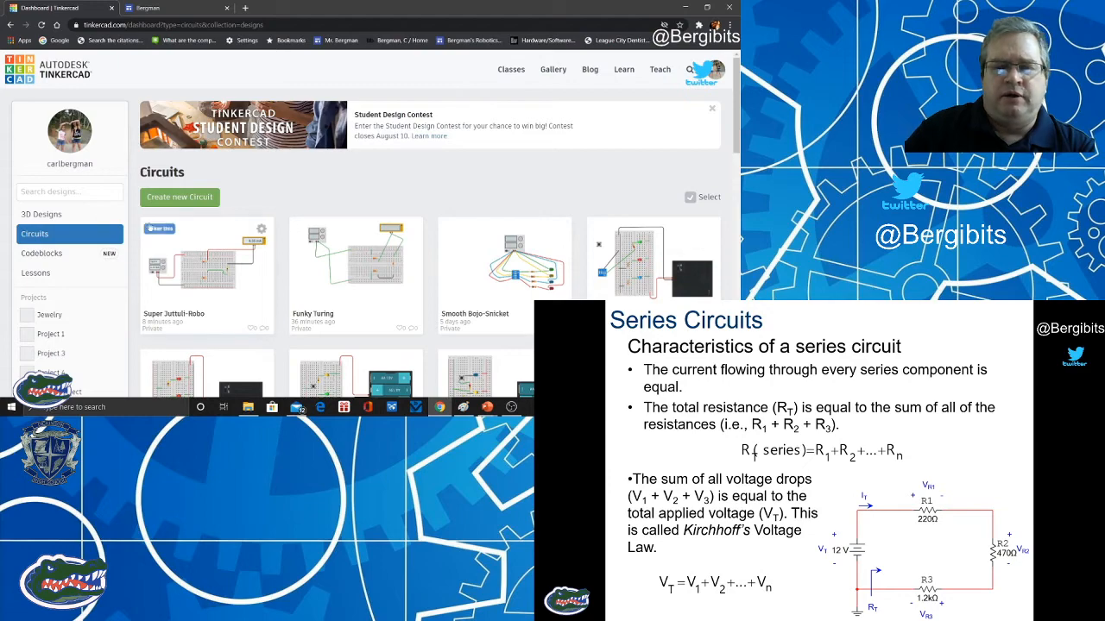
Create a new circuit, search the components for "bread", and place a small breadboard in the middle of the workplane.
{"action": "left_click", "coordinate": [205, 198]}
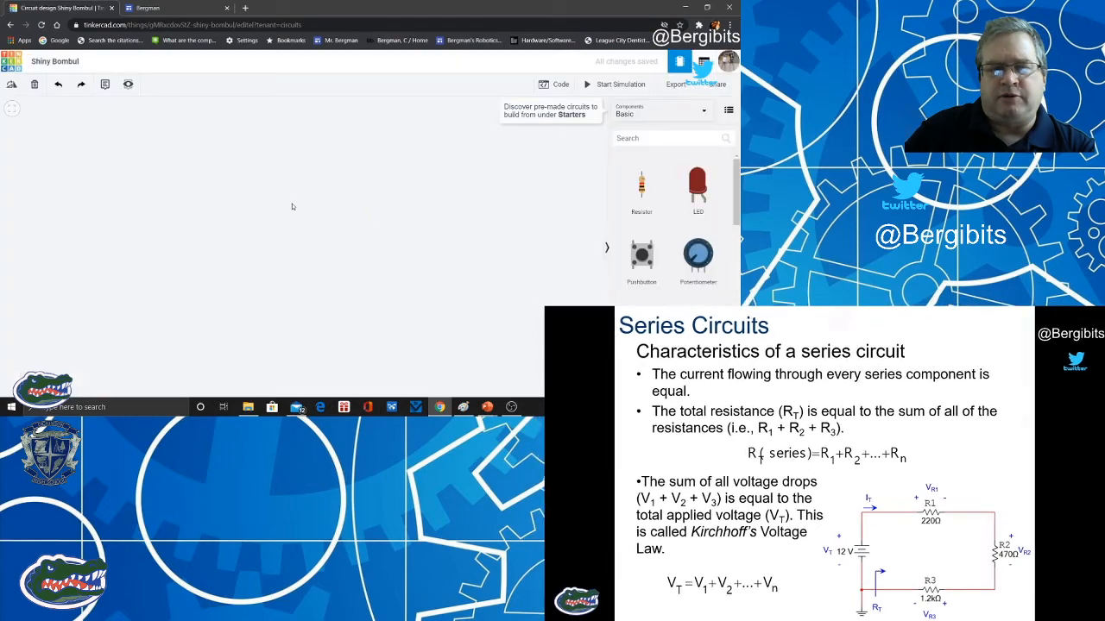
{"action": "left_click", "coordinate": [651, 138]}
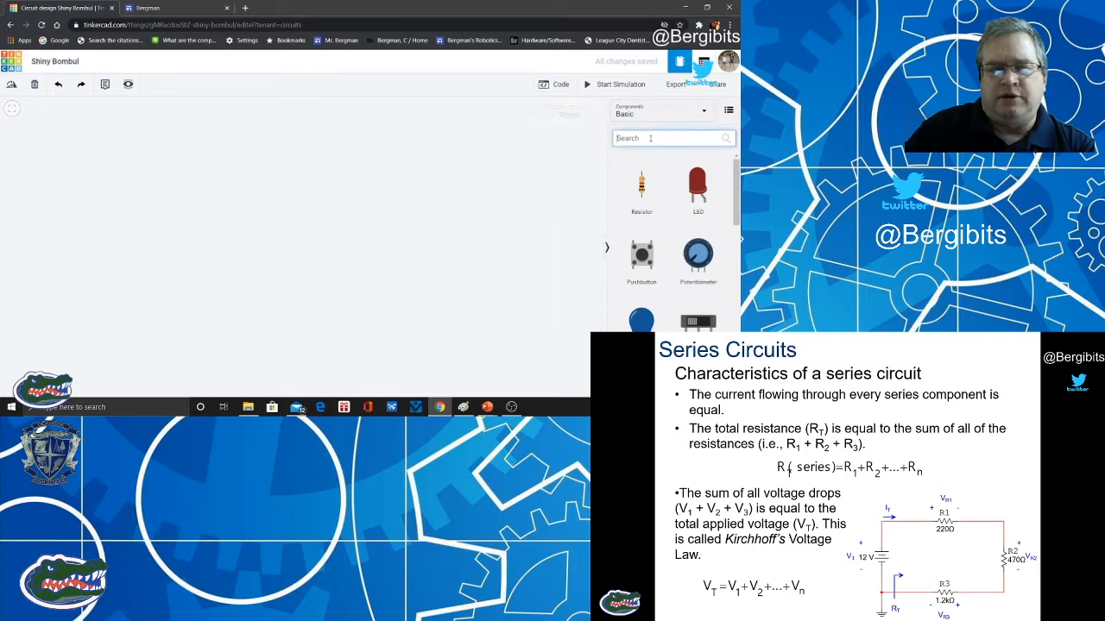
{"action": "type", "text": "bread"}
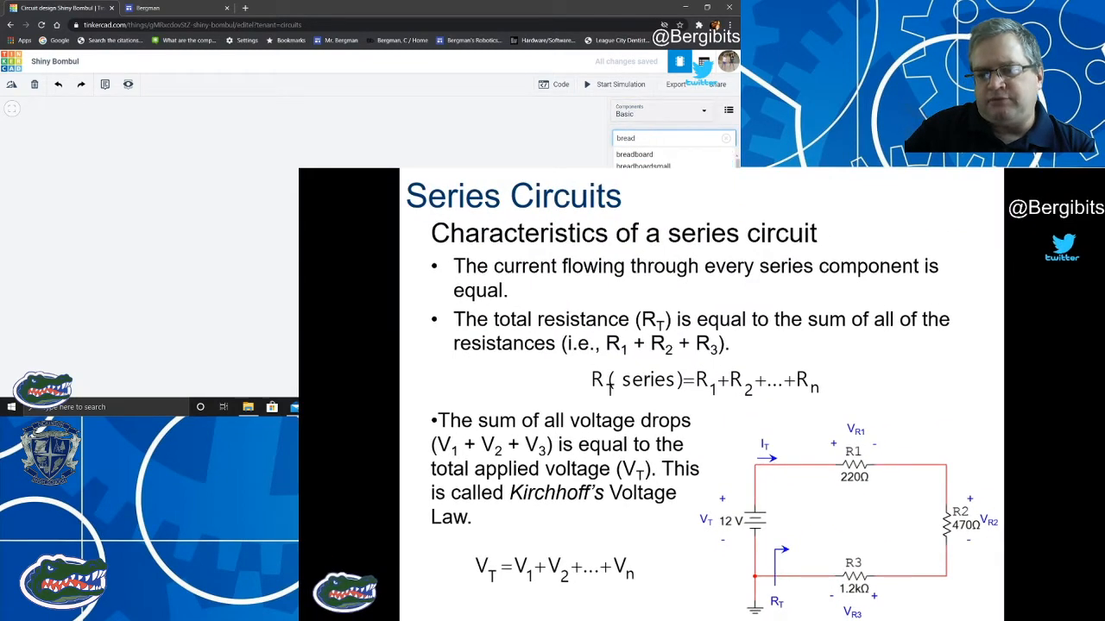
{"action": "left_click", "coordinate": [324, 229]}
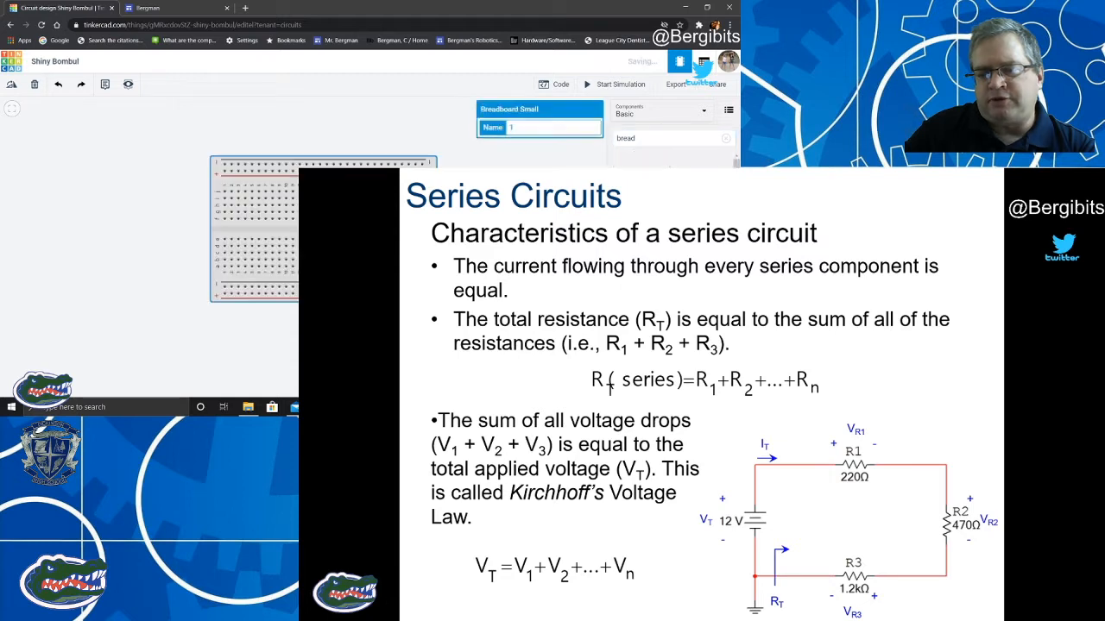
Search the components for "power" and place a power supply to the left of the breadboard.
{"action": "left_click", "coordinate": [648, 143]}
{"action": "left_click_drag", "start_coordinate": [644, 138], "coordinate": [616, 138]}
{"action": "type", "text": "power"}
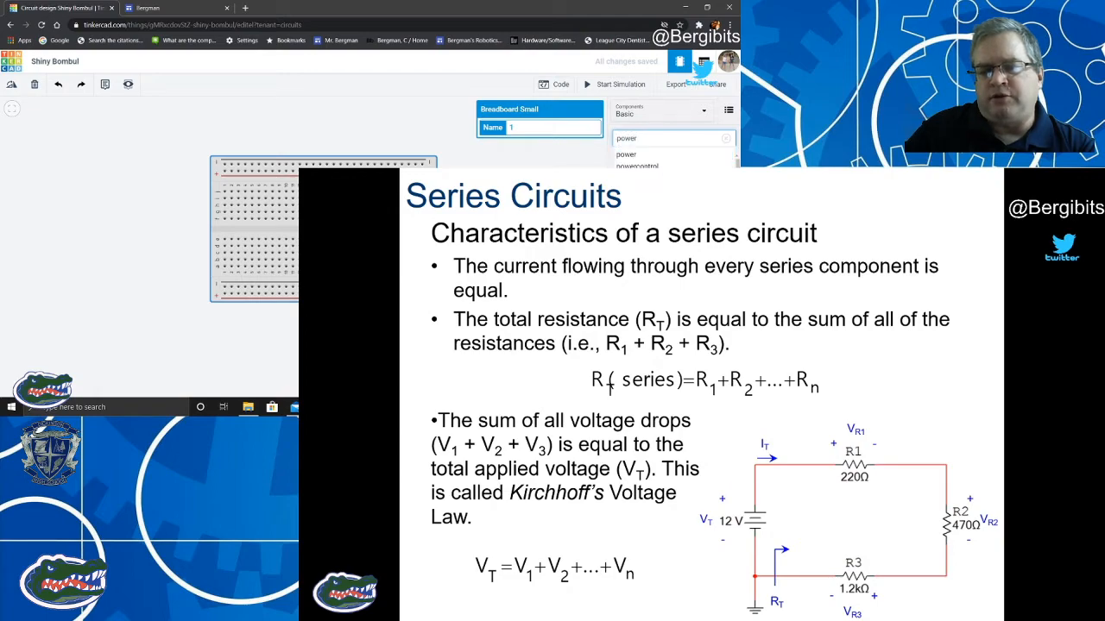
{"action": "left_click_drag", "start_coordinate": [641, 325], "coordinate": [138, 259]}
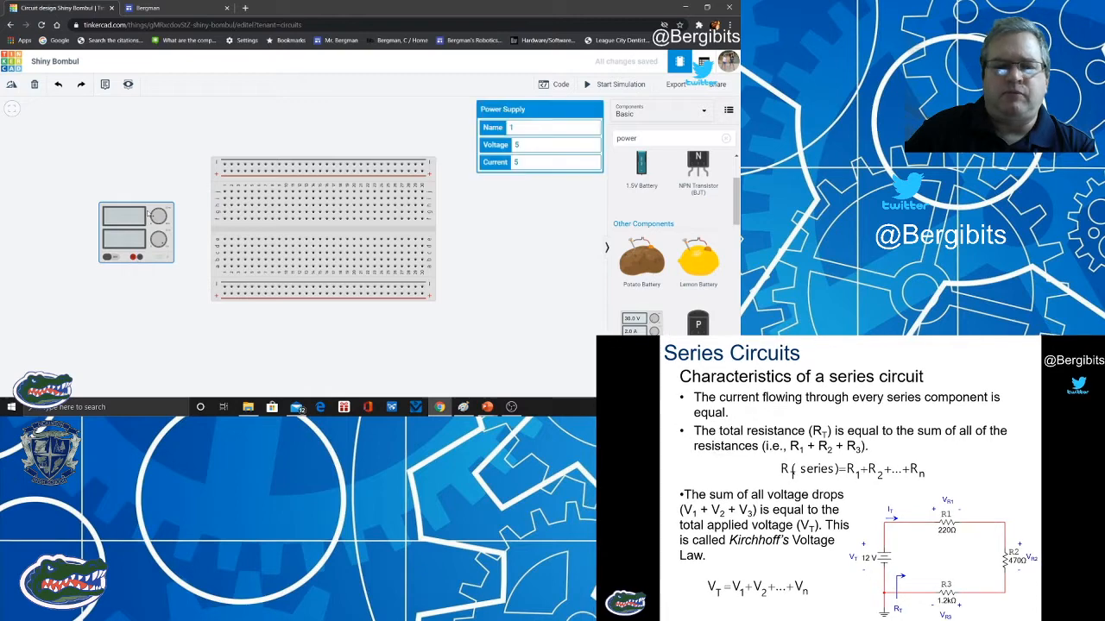
{"action": "left_click_drag", "start_coordinate": [148, 210], "coordinate": [116, 185]}
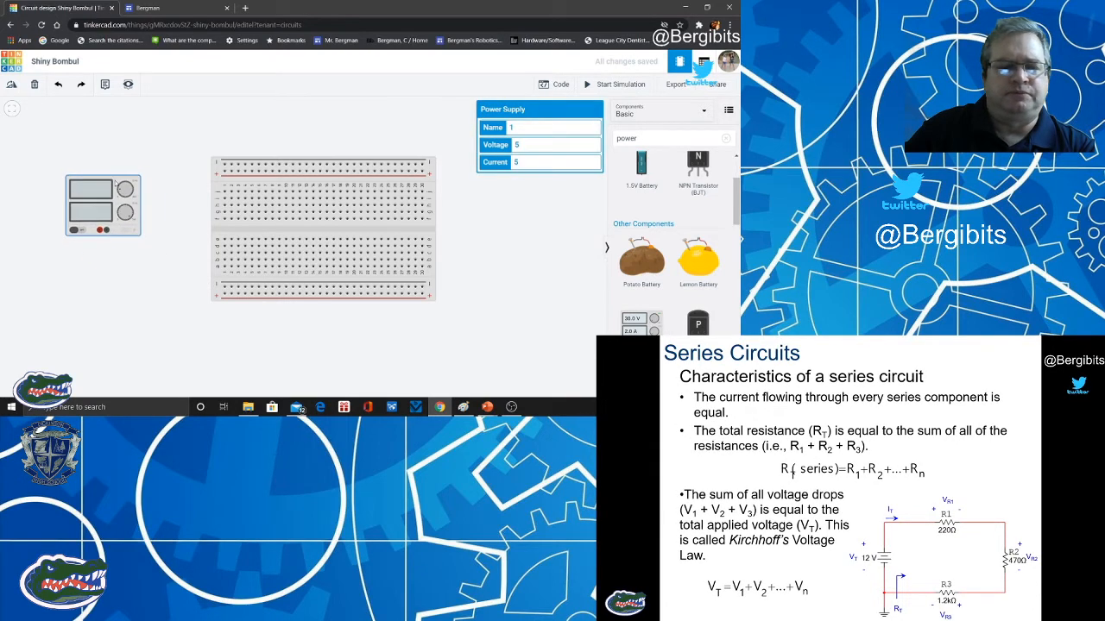
{"action": "left_click", "coordinate": [163, 264]}
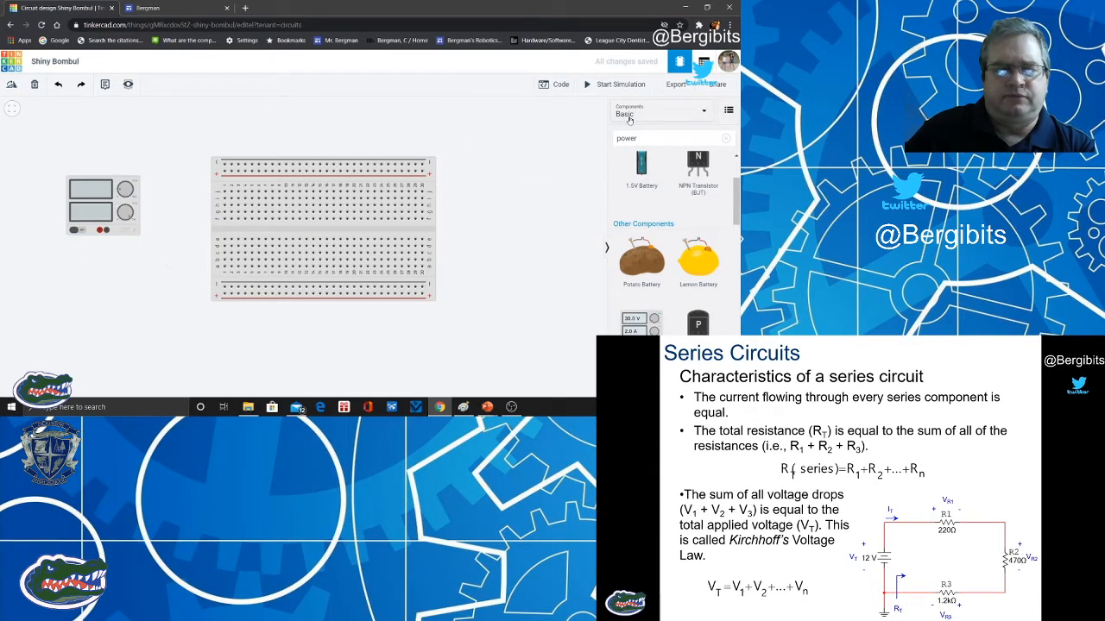
Search the components for "resi" and place three resistors side by side above the breadboard.
{"action": "left_click", "coordinate": [644, 138]}
{"action": "double_click", "coordinate": [645, 138]}
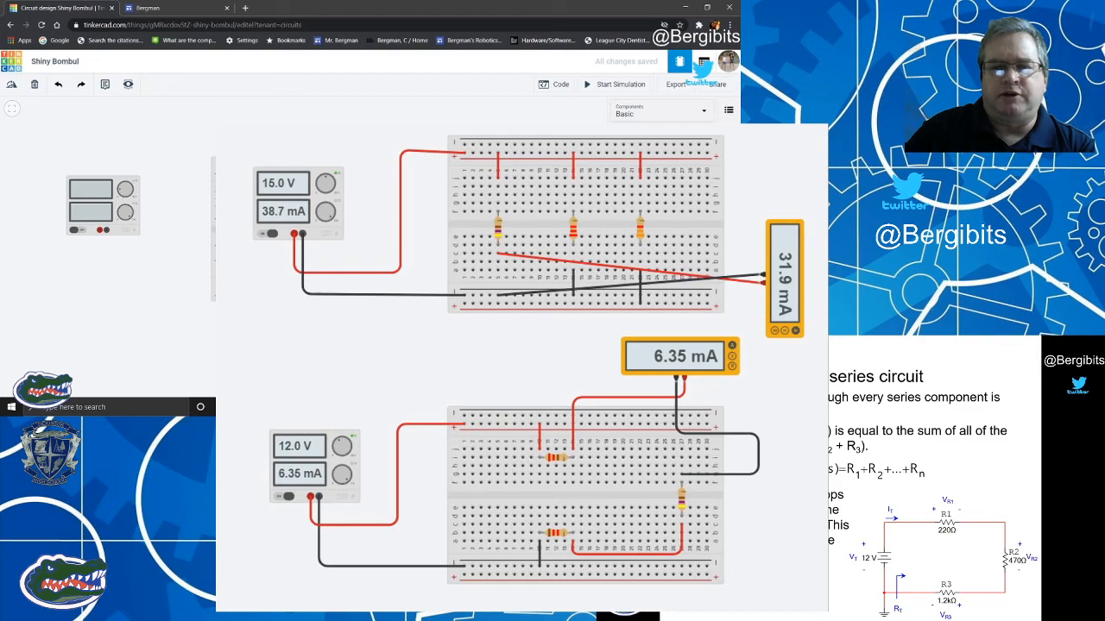
{"action": "left_click", "coordinate": [641, 186]}
{"action": "left_click", "coordinate": [290, 116]}
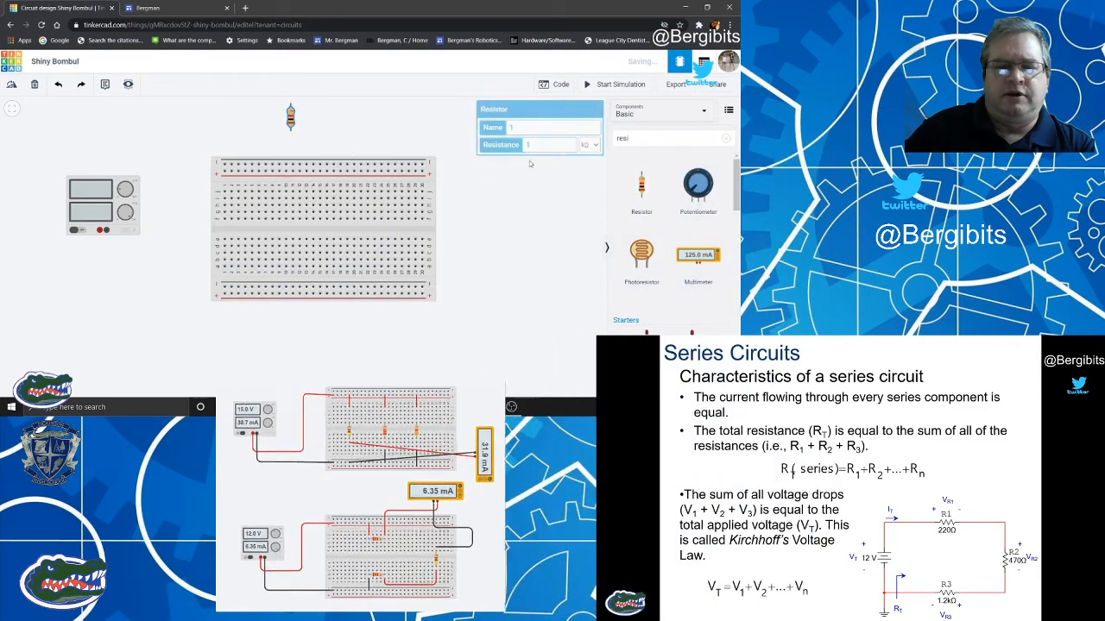
{"action": "left_click", "coordinate": [641, 186]}
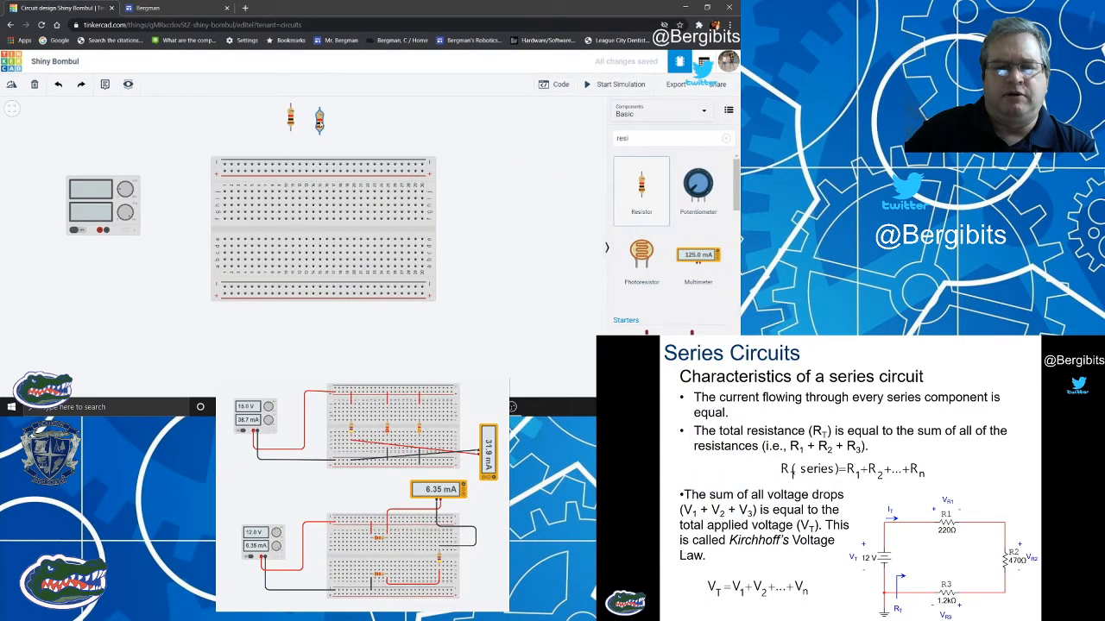
{"action": "left_click", "coordinate": [320, 122]}
{"action": "left_click", "coordinate": [641, 186]}
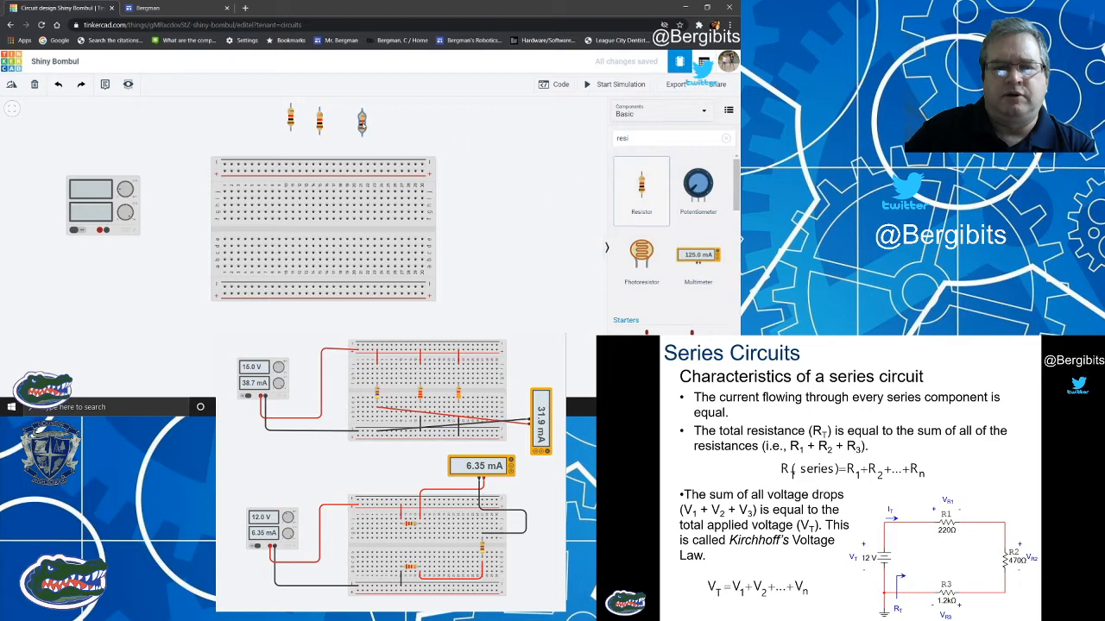
{"action": "left_click", "coordinate": [363, 123]}
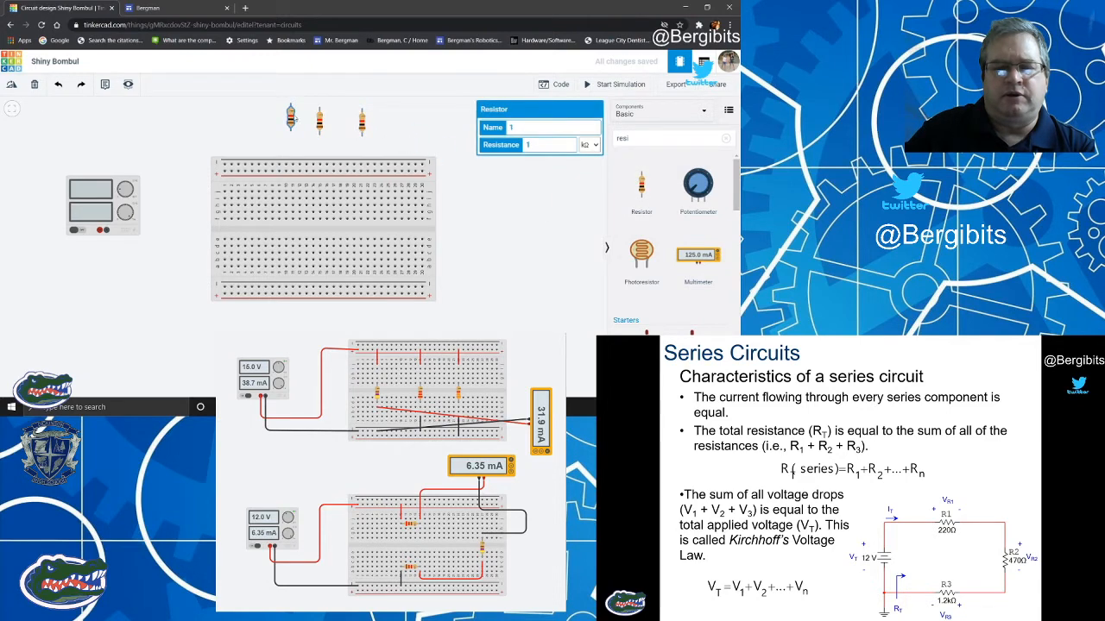
Set the leftmost resistor to 220 Ω and seat it horizontally in the breadboard's upper terminal area.
{"action": "left_click", "coordinate": [11, 84]}
{"action": "left_click", "coordinate": [11, 84]}
{"action": "left_click", "coordinate": [11, 83]}
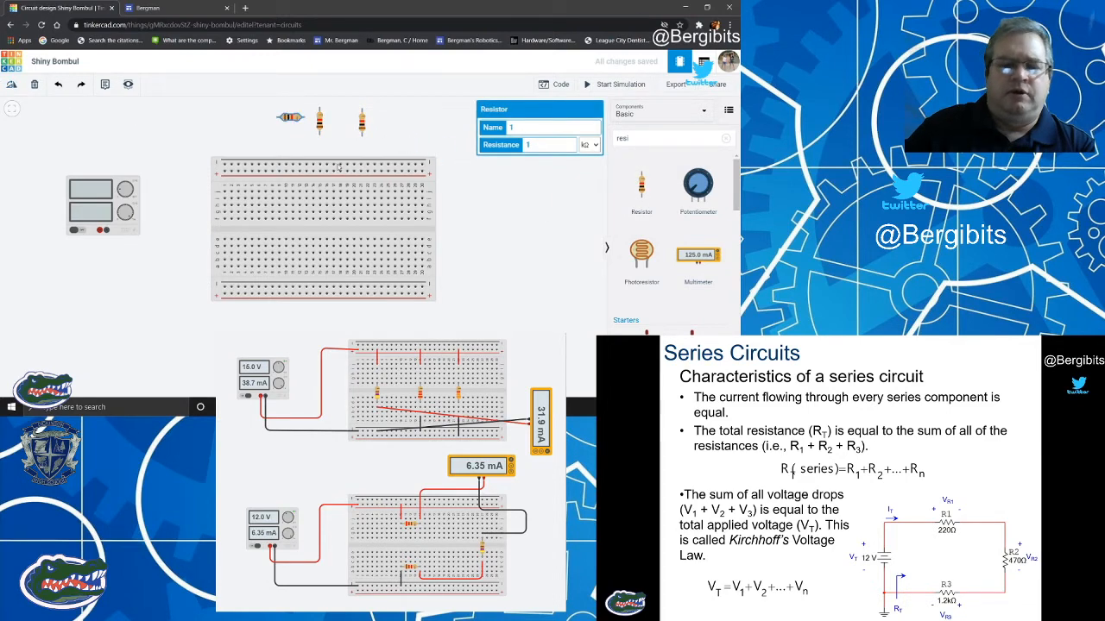
{"action": "left_click", "coordinate": [593, 145]}
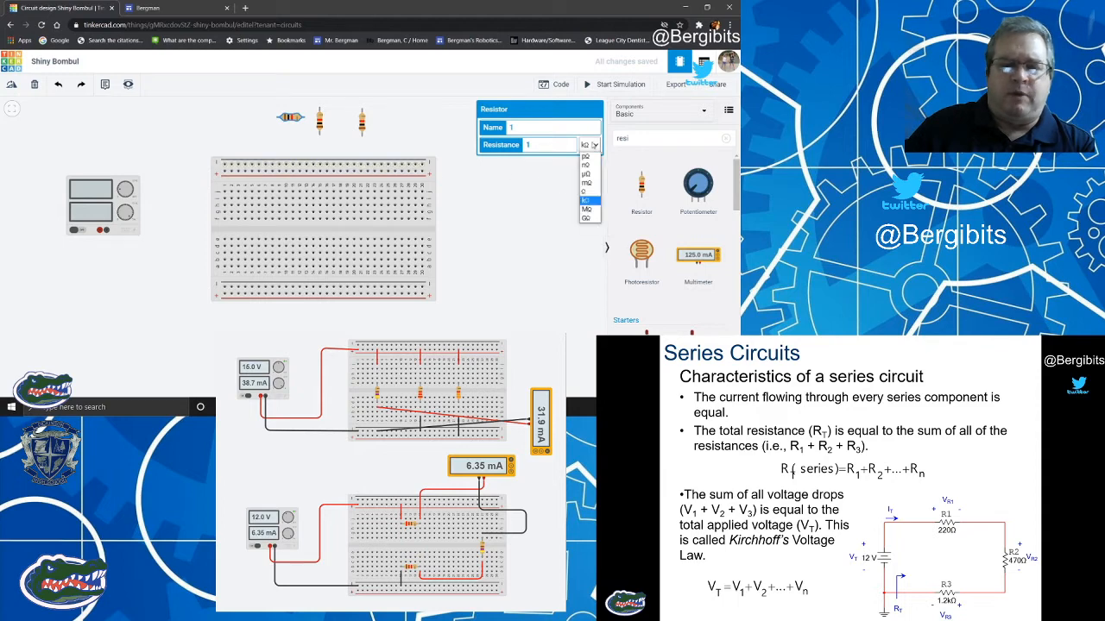
{"action": "left_click", "coordinate": [589, 186]}
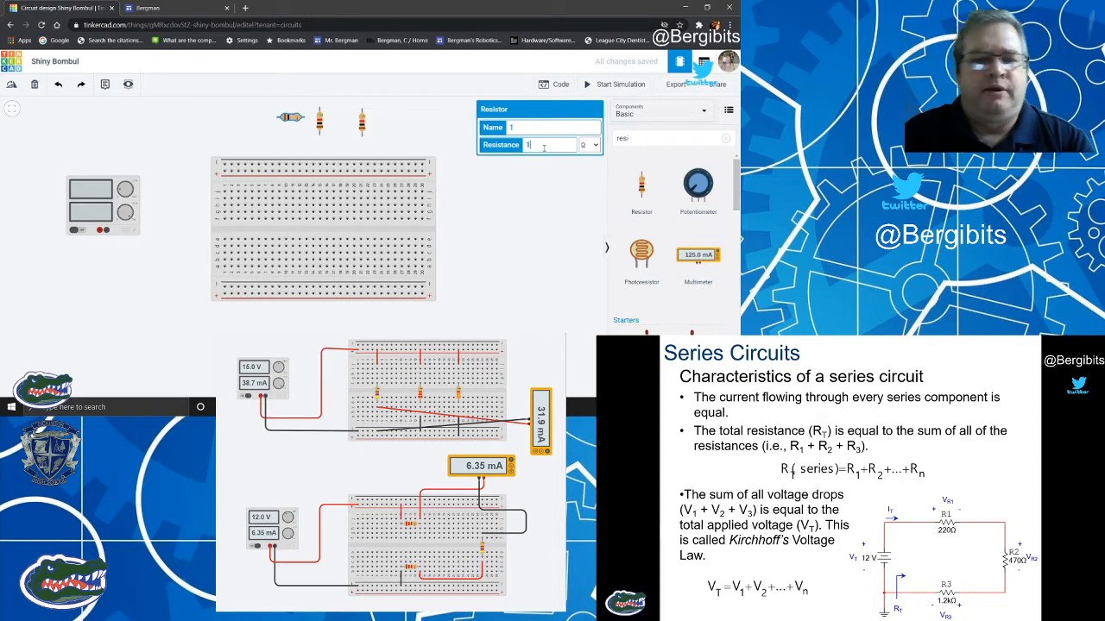
{"action": "double_click", "coordinate": [526, 145]}
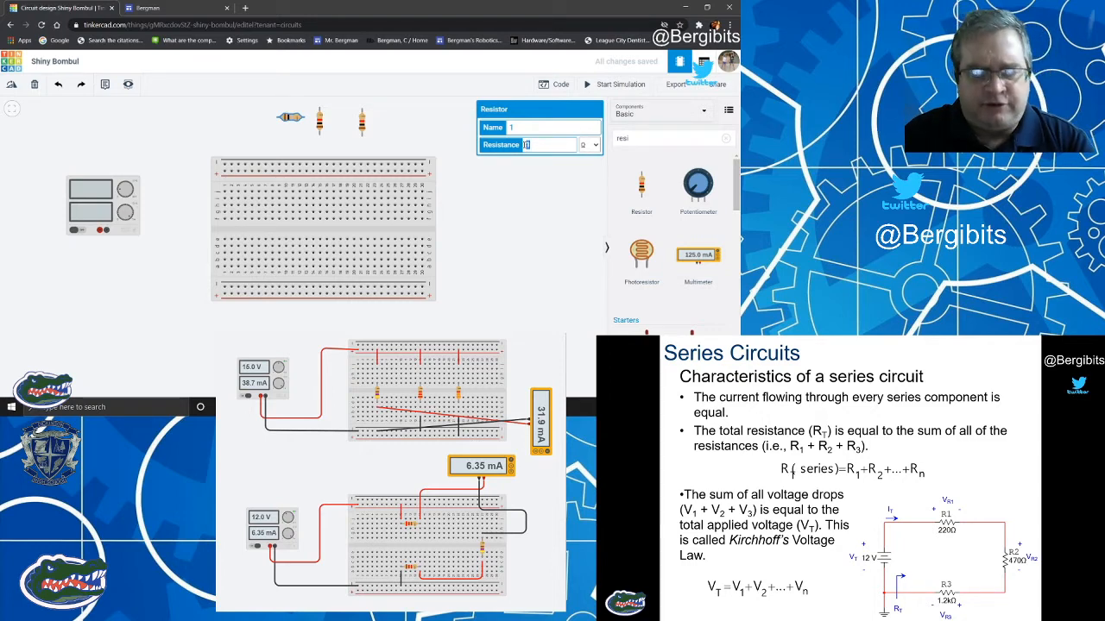
{"action": "type", "text": "220"}
{"action": "left_click", "coordinate": [567, 215]}
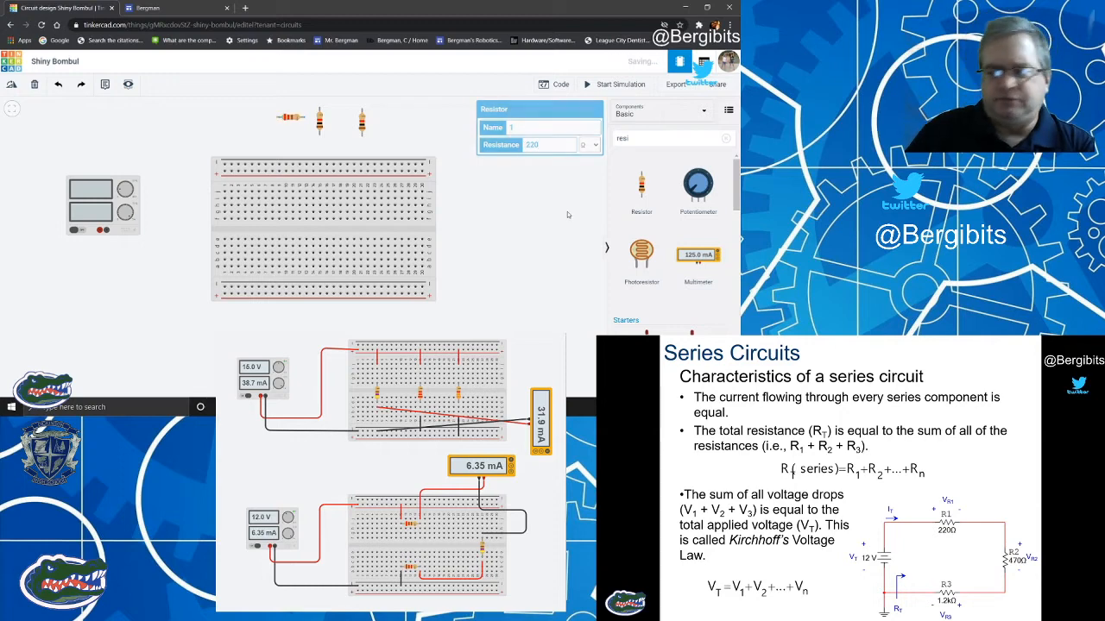
{"action": "left_click_drag", "start_coordinate": [293, 119], "coordinate": [302, 198]}
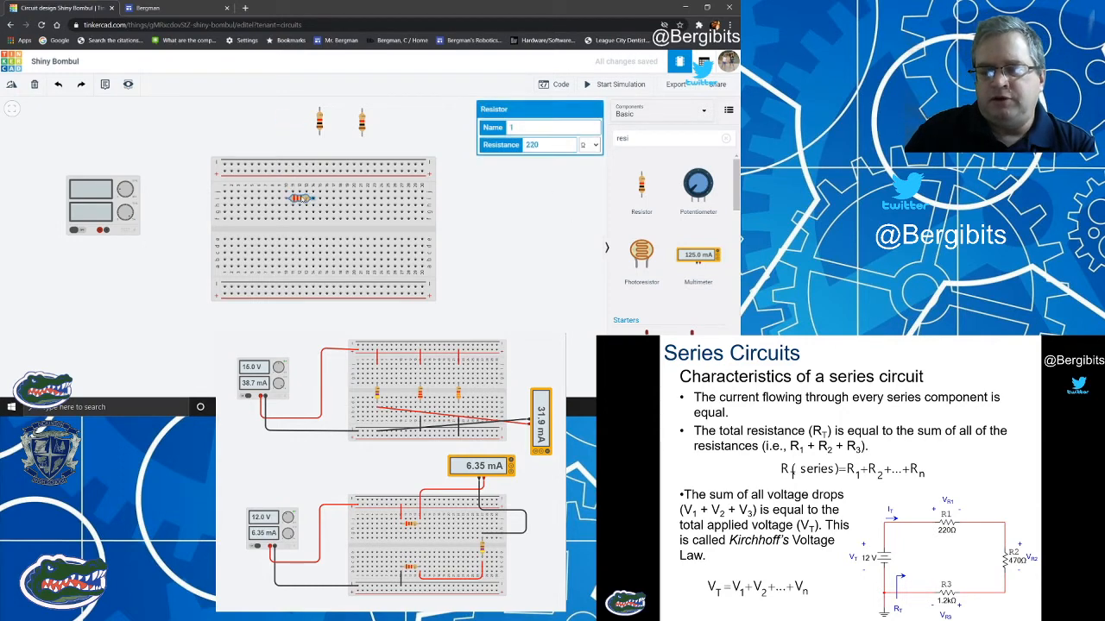
{"action": "left_click", "coordinate": [402, 114]}
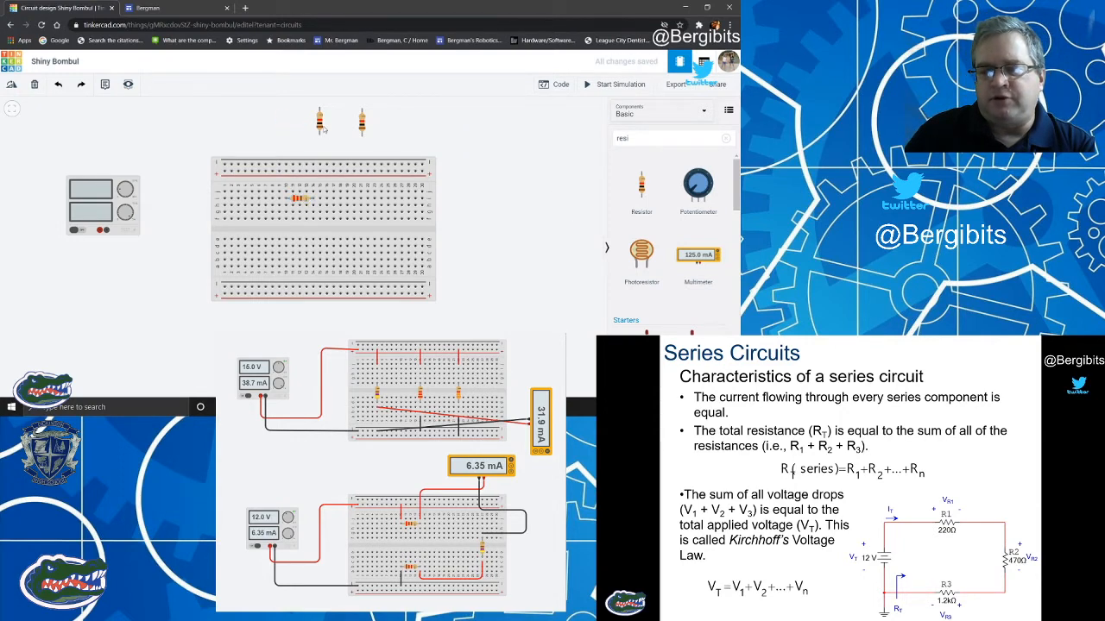
Set the second resistor to 470 Ω and seat it vertically across the breadboard's center gap near the right end.
{"action": "left_click", "coordinate": [320, 122]}
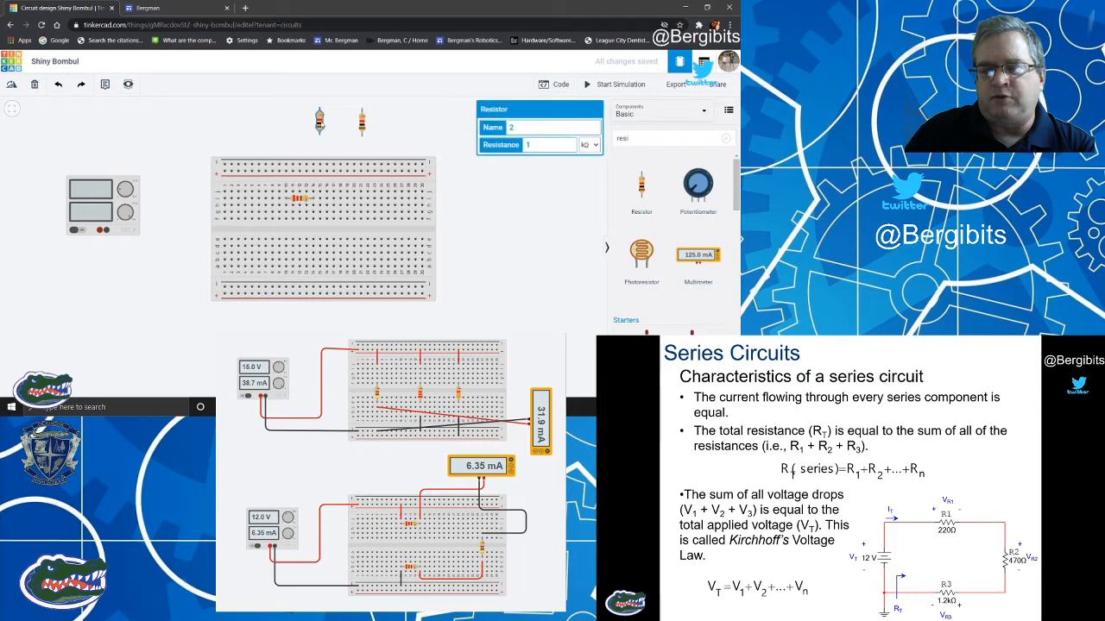
{"action": "left_click", "coordinate": [590, 145]}
{"action": "left_click", "coordinate": [586, 192]}
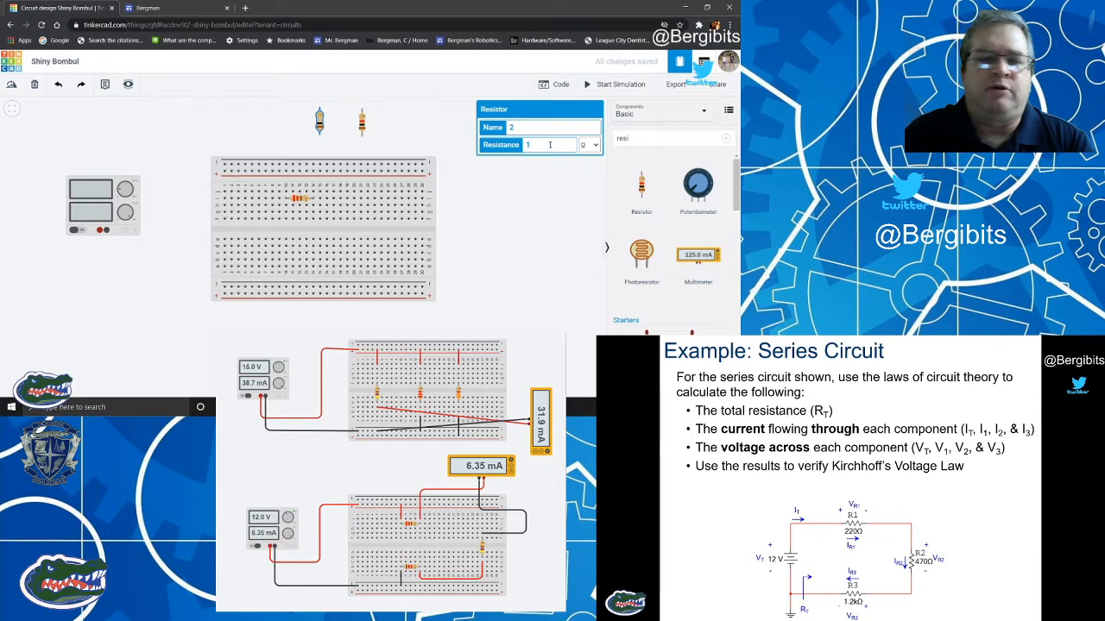
{"action": "double_click", "coordinate": [527, 144]}
{"action": "type", "text": "470"}
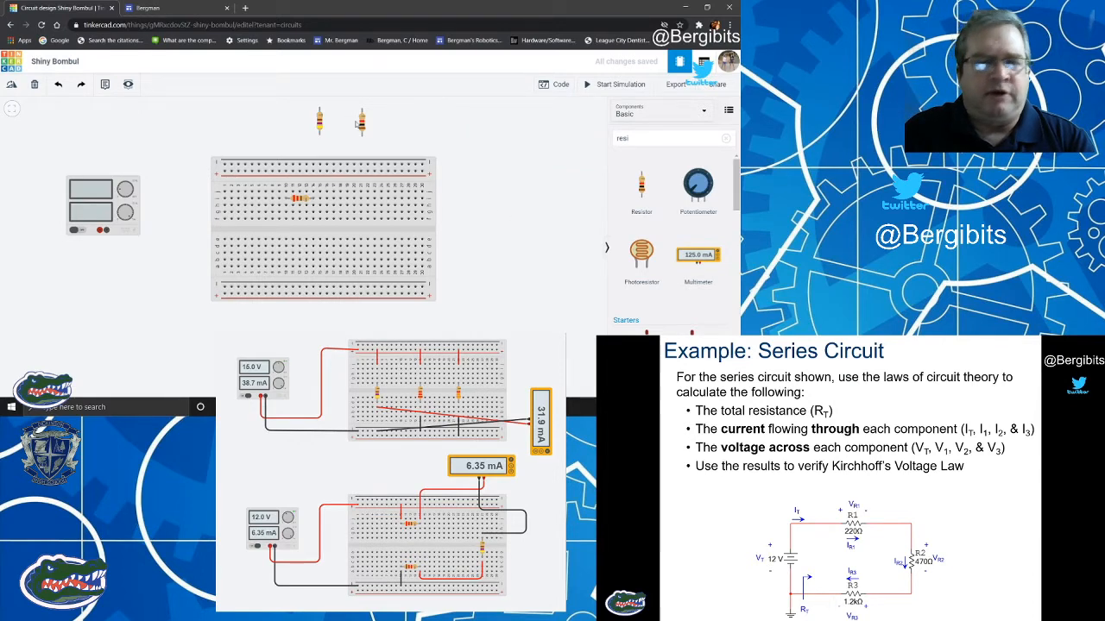
{"action": "left_click_drag", "start_coordinate": [319, 124], "coordinate": [407, 250]}
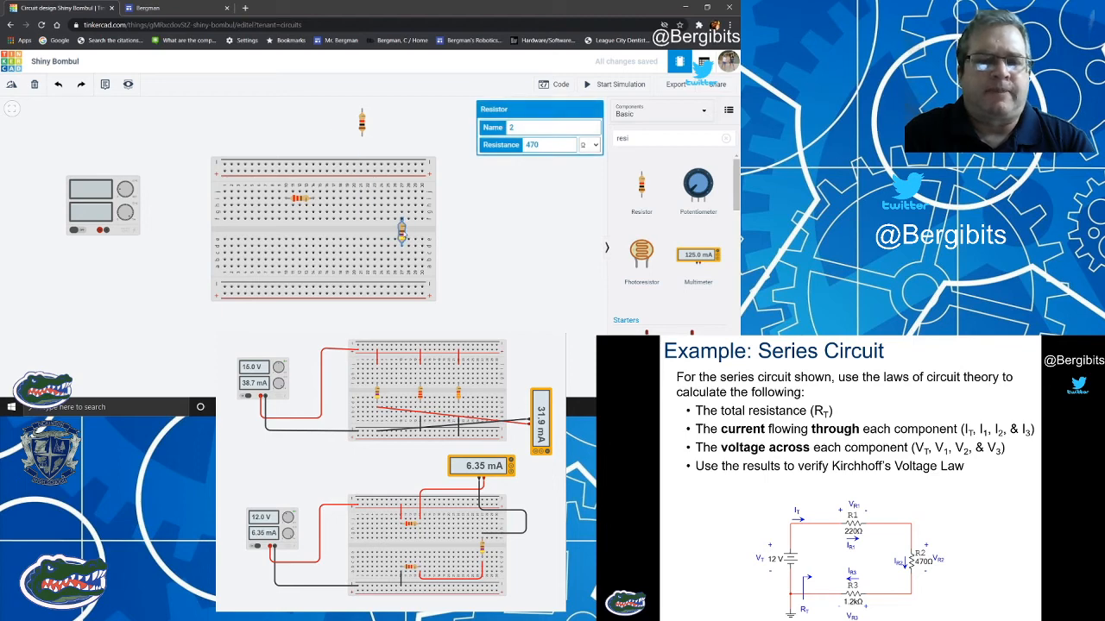
{"action": "left_click", "coordinate": [503, 229]}
Seat the third resistor horizontally in the breadboard's lower terminal area, below the 220 Ω one, and set it to 1.2 kΩ.
{"action": "left_click", "coordinate": [364, 122]}
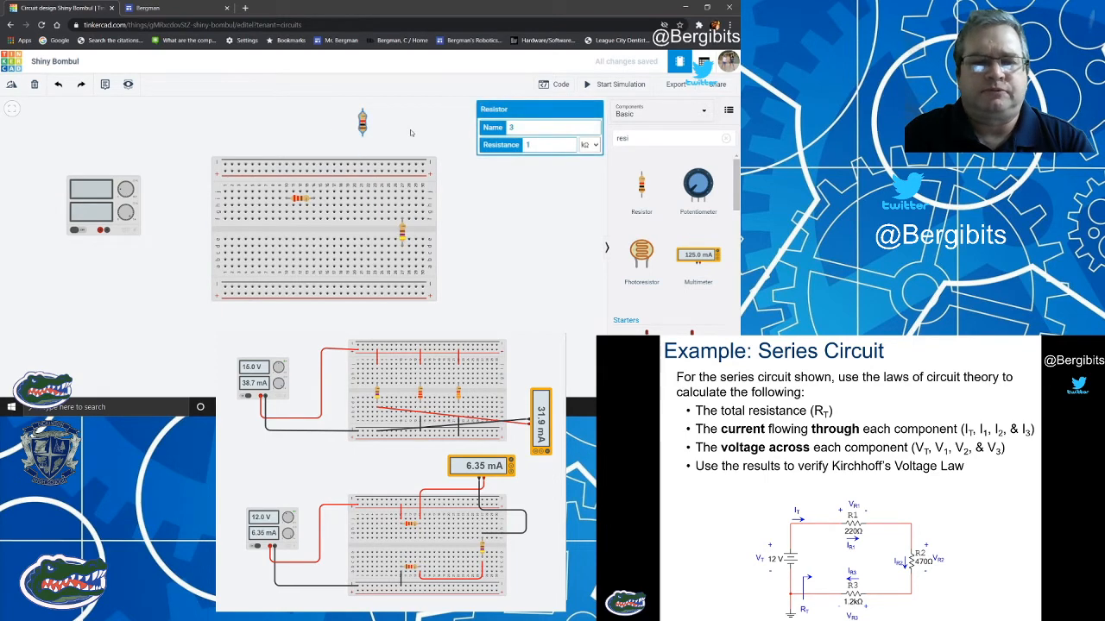
{"action": "left_click", "coordinate": [12, 87]}
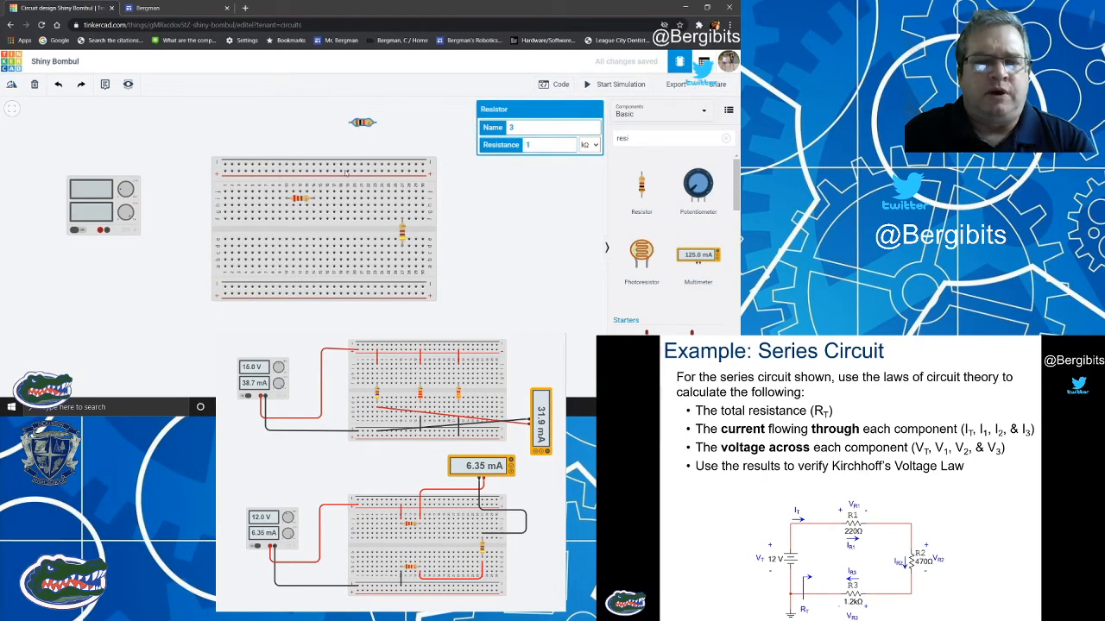
{"action": "left_click_drag", "start_coordinate": [363, 128], "coordinate": [306, 263]}
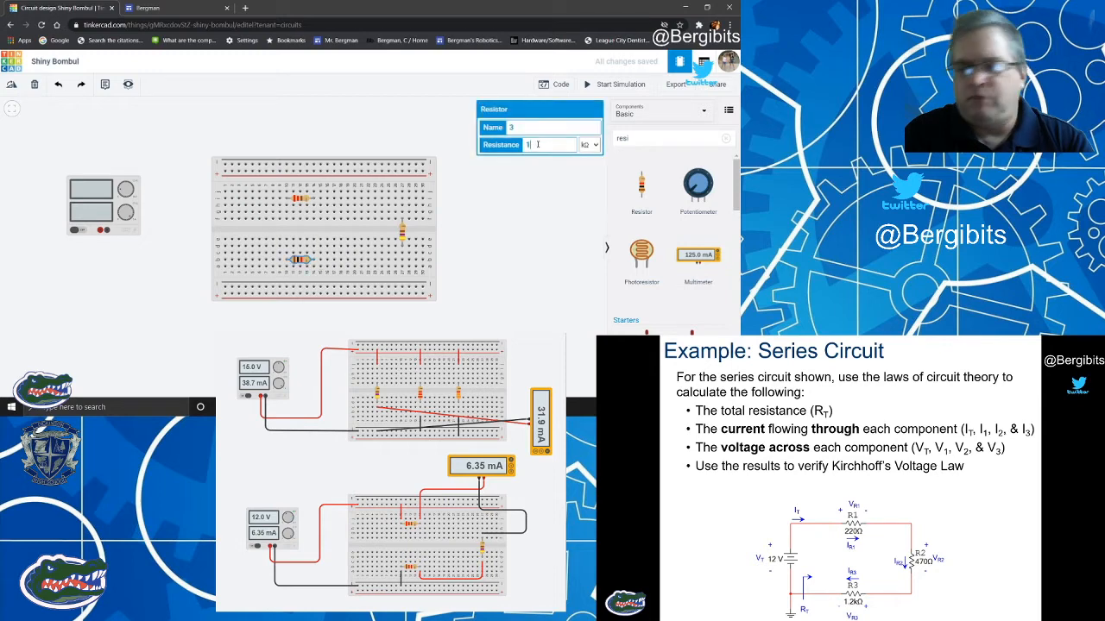
{"action": "left_click", "coordinate": [590, 144]}
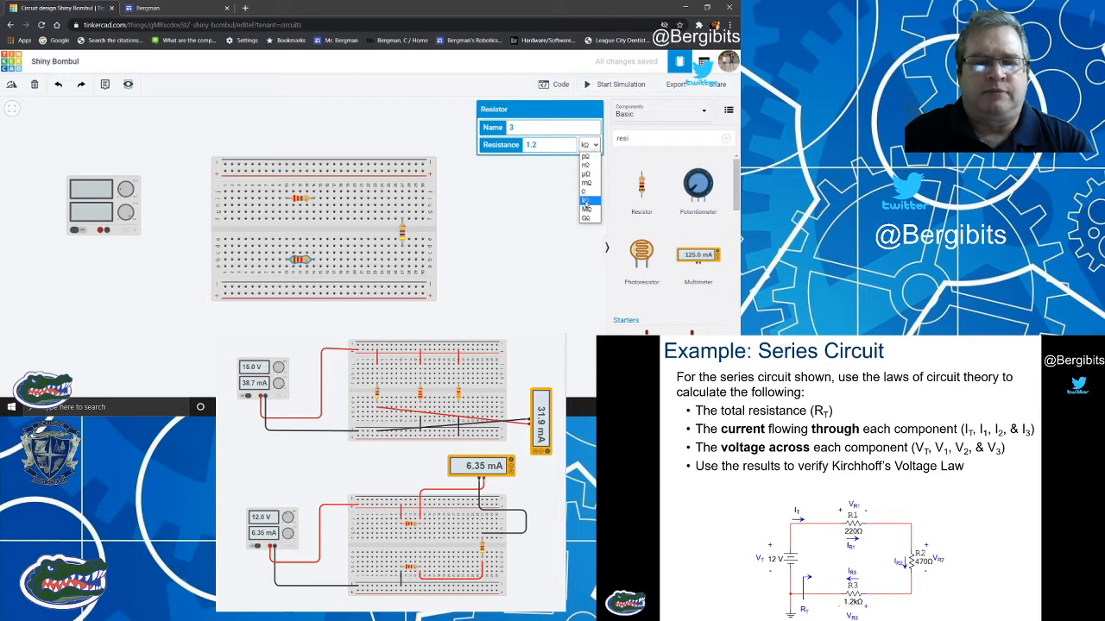
{"action": "left_click", "coordinate": [586, 200]}
{"action": "left_click", "coordinate": [557, 204]}
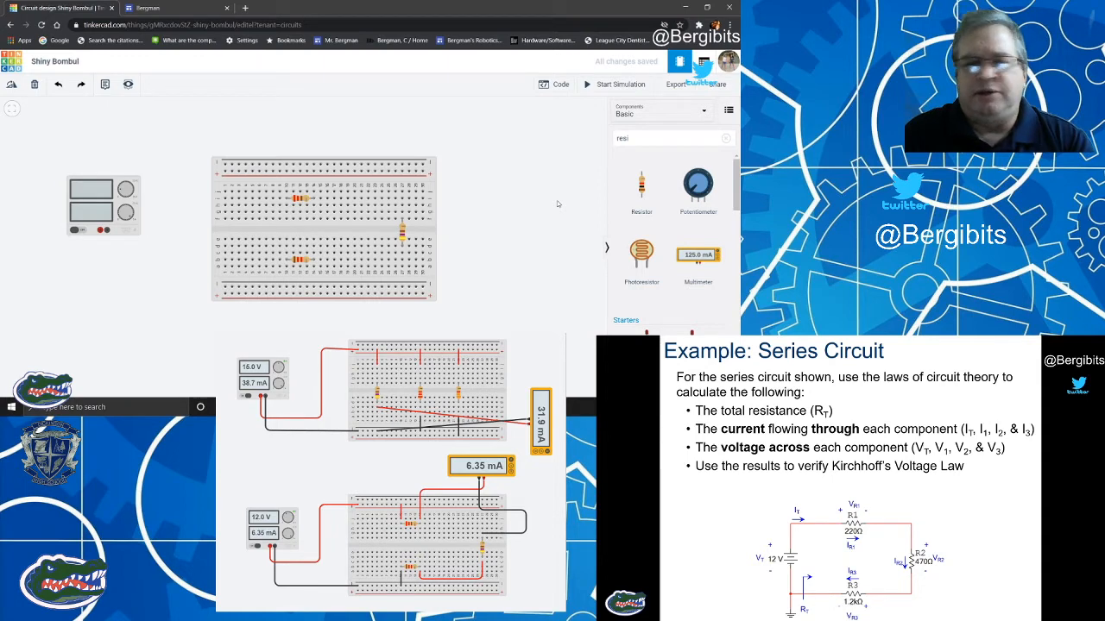
Wire the power supply's positive terminal to the left end of the breadboard's upper positive rail and colour the wire red.
{"action": "left_click", "coordinate": [102, 230]}
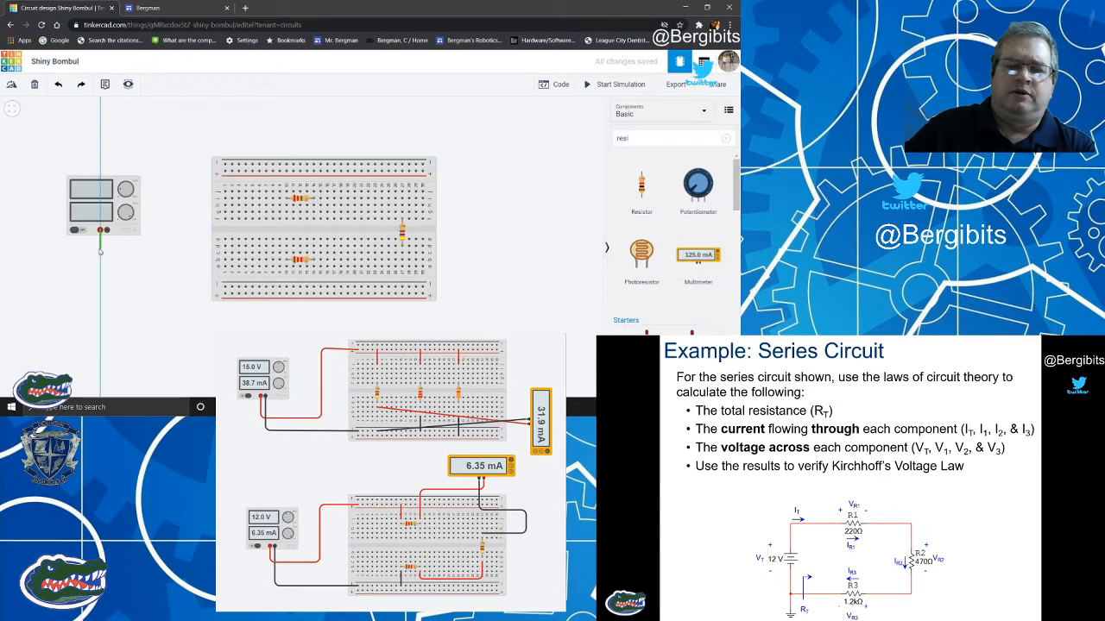
{"action": "left_click", "coordinate": [100, 248]}
{"action": "left_click", "coordinate": [180, 248]}
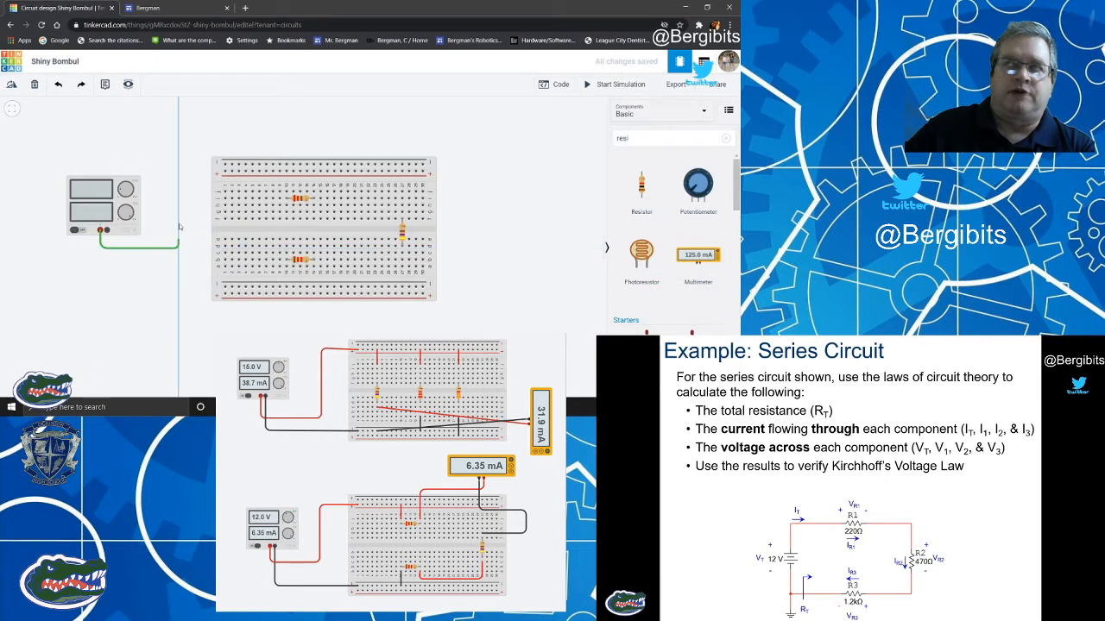
{"action": "left_click", "coordinate": [179, 173]}
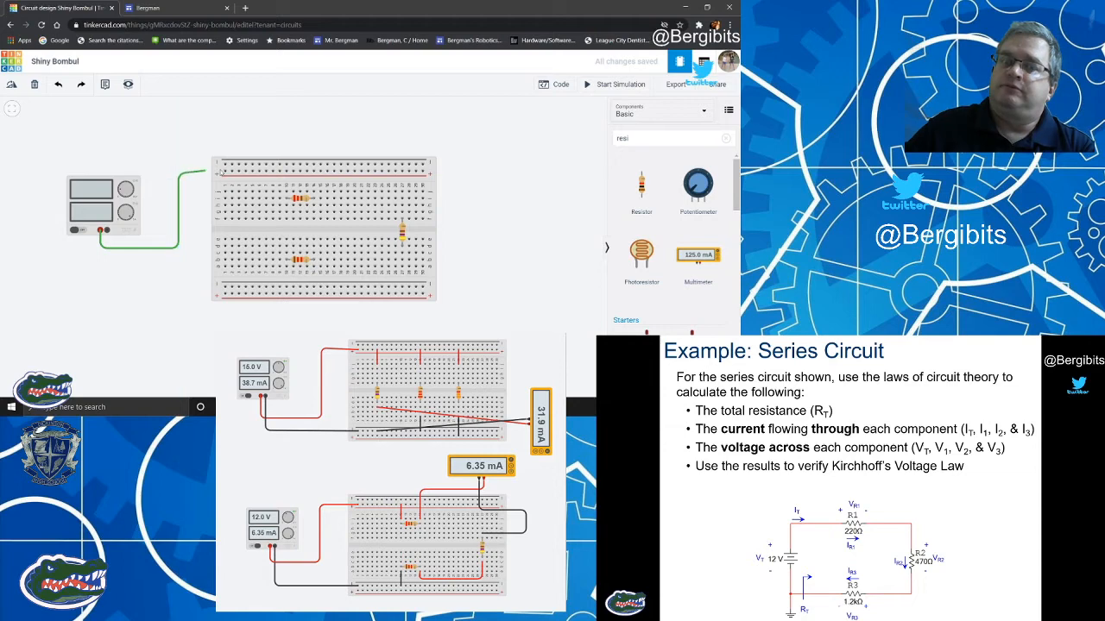
{"action": "left_click", "coordinate": [224, 171]}
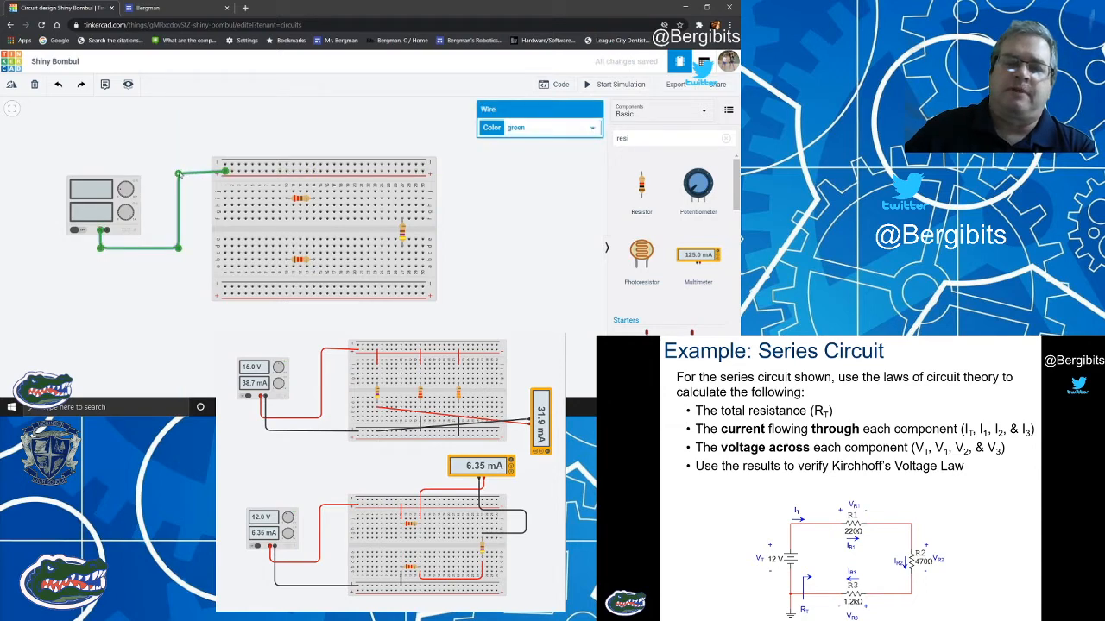
{"action": "left_click", "coordinate": [530, 131]}
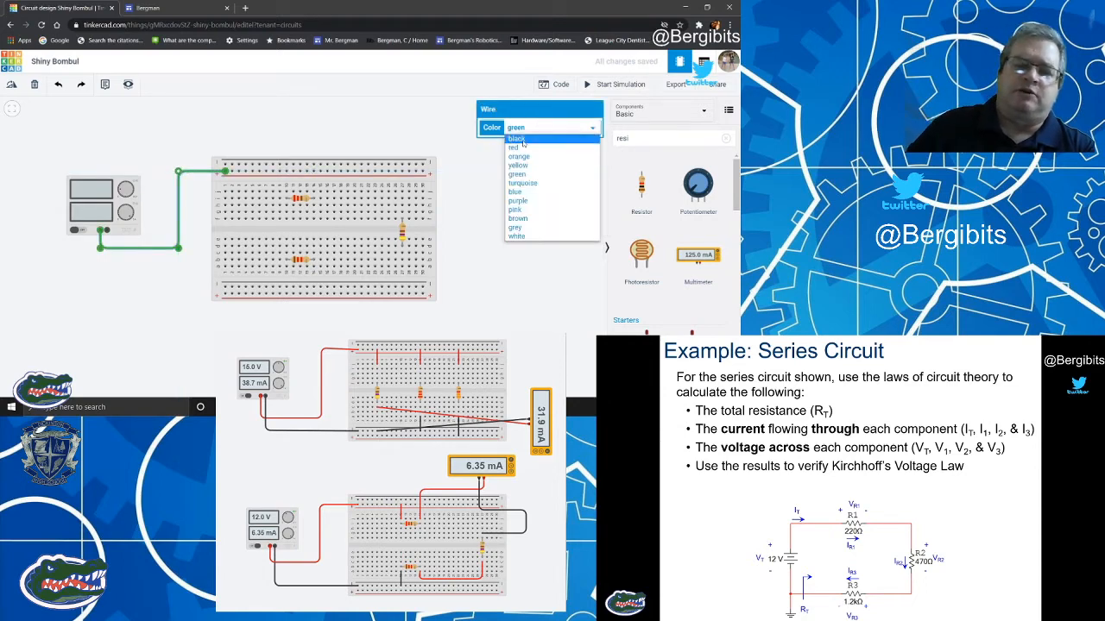
{"action": "left_click", "coordinate": [521, 150]}
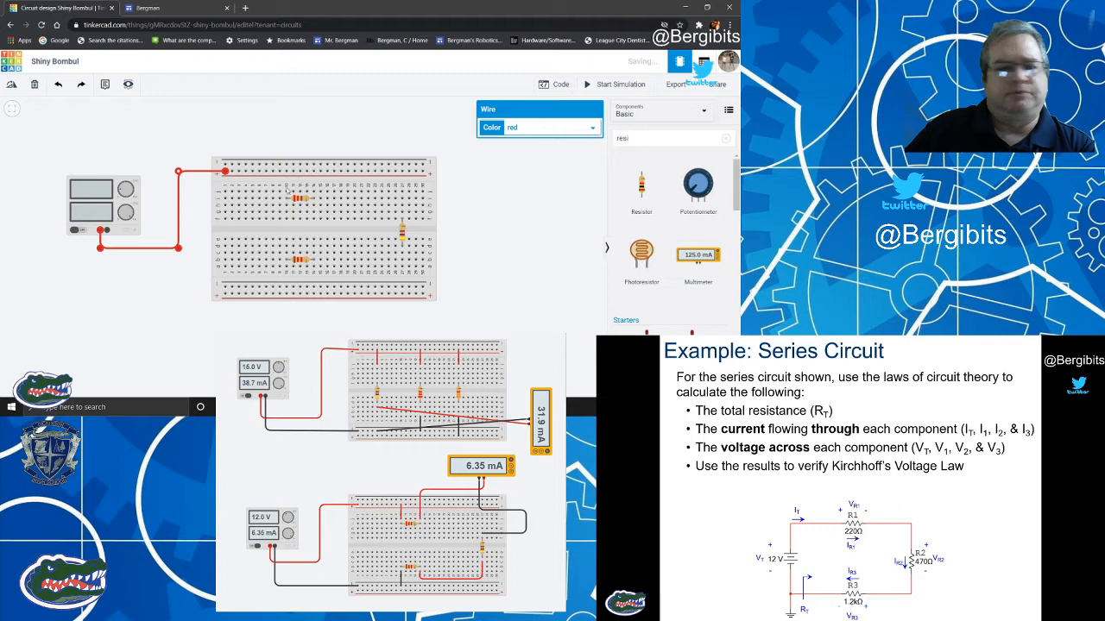
Add a red jumper wire from the upper positive rail to the column of the 220 Ω resistor's left lead.
{"action": "left_click", "coordinate": [286, 171]}
{"action": "left_click", "coordinate": [286, 192]}
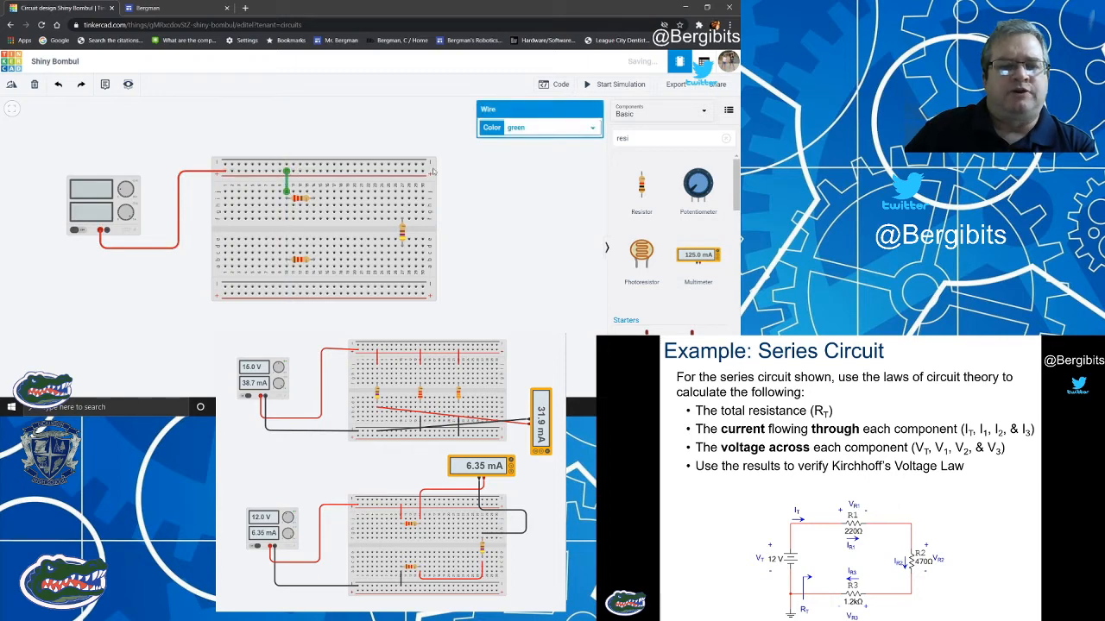
{"action": "left_click", "coordinate": [553, 127]}
{"action": "left_click", "coordinate": [518, 148]}
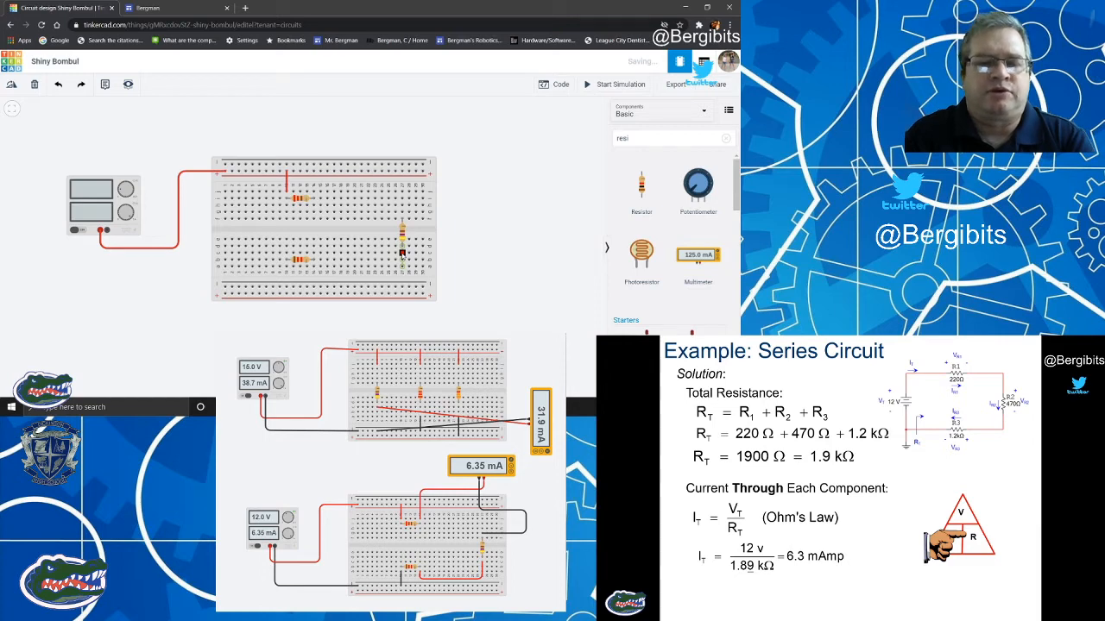
Connect the 470 Ω resistor's lower lead to the 1.2 kΩ resistor's right lead with a red wire routed along the lower terminal area.
{"action": "left_click", "coordinate": [401, 253]}
{"action": "left_click", "coordinate": [401, 277]}
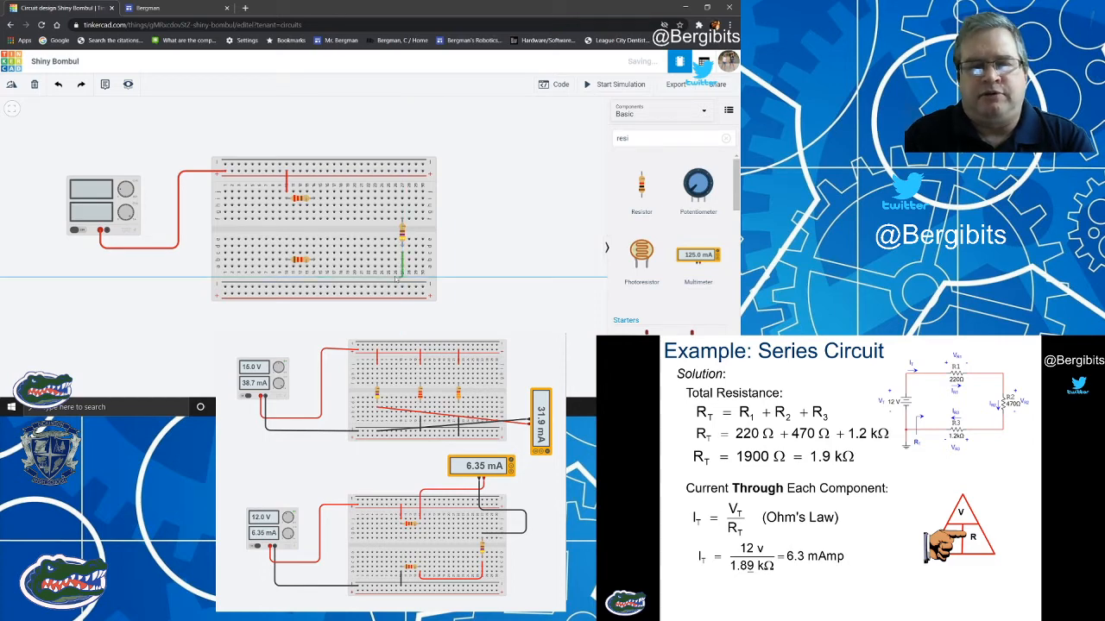
{"action": "left_click", "coordinate": [314, 278]}
{"action": "left_click", "coordinate": [313, 265]}
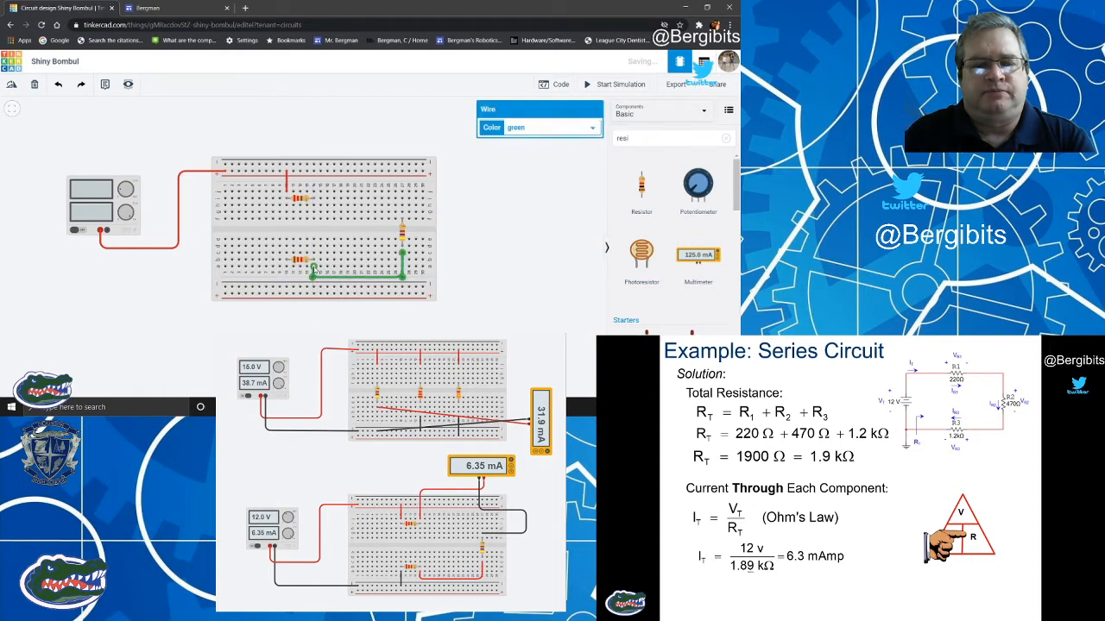
{"action": "left_click", "coordinate": [542, 129]}
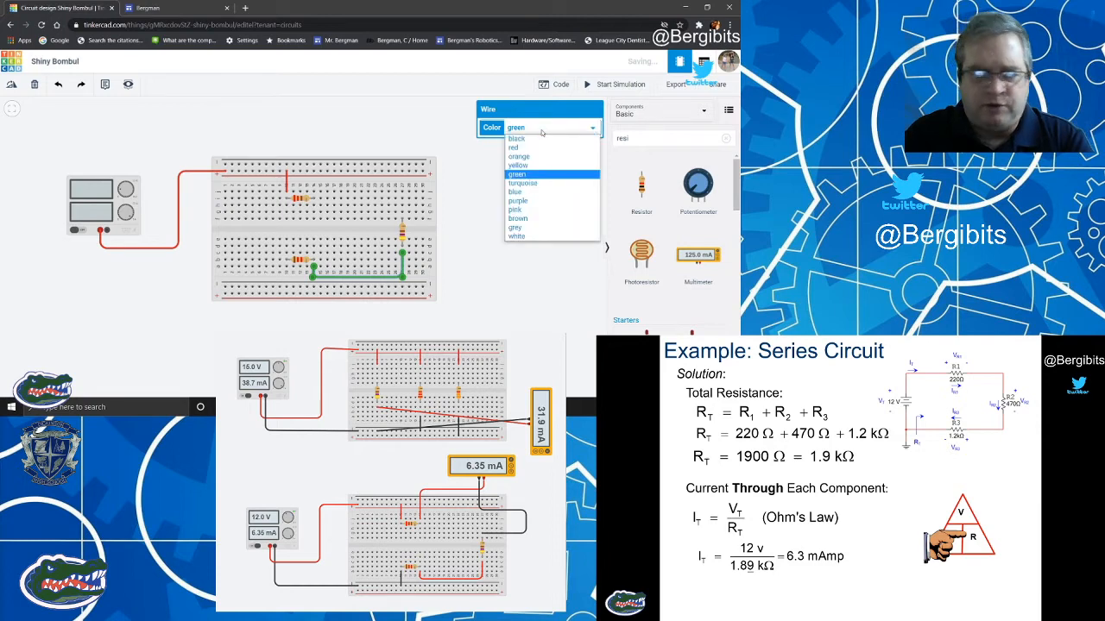
{"action": "left_click", "coordinate": [517, 138]}
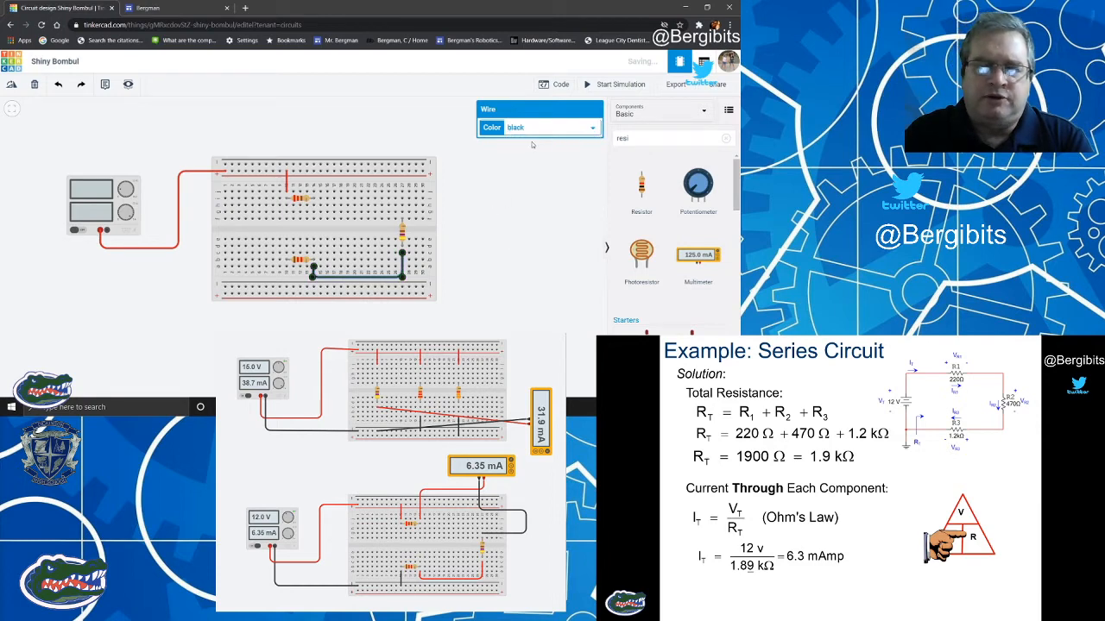
{"action": "left_click", "coordinate": [537, 130]}
{"action": "left_click", "coordinate": [526, 150]}
{"action": "left_click", "coordinate": [473, 180]}
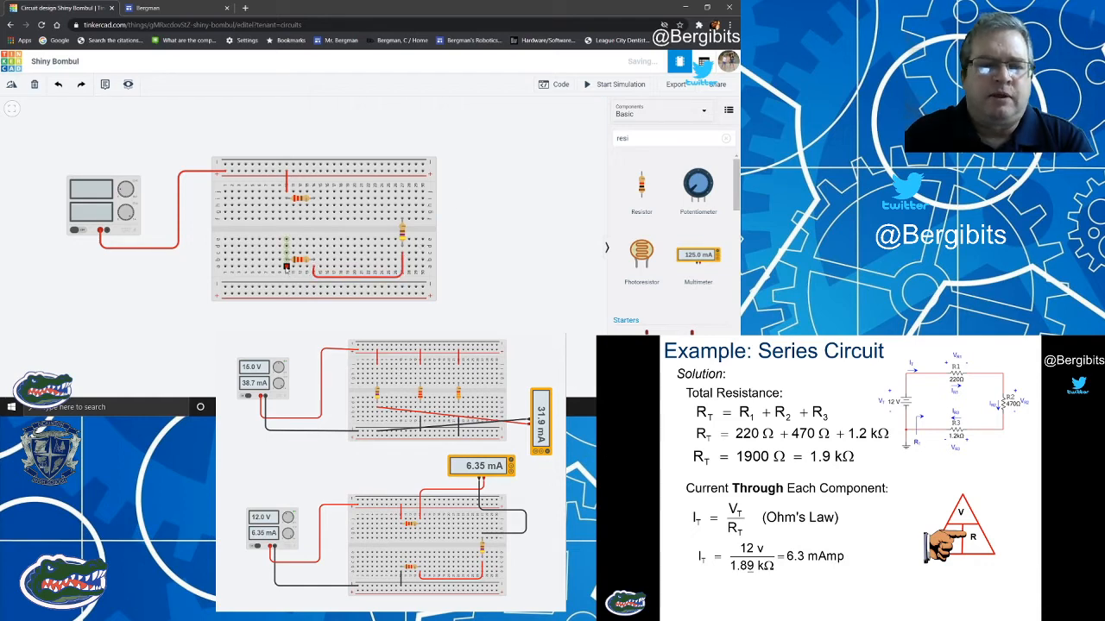
Add a black jumper wire from the 1.2 kΩ resistor's left lead column to the breadboard's lower negative rail.
{"action": "left_click", "coordinate": [287, 267]}
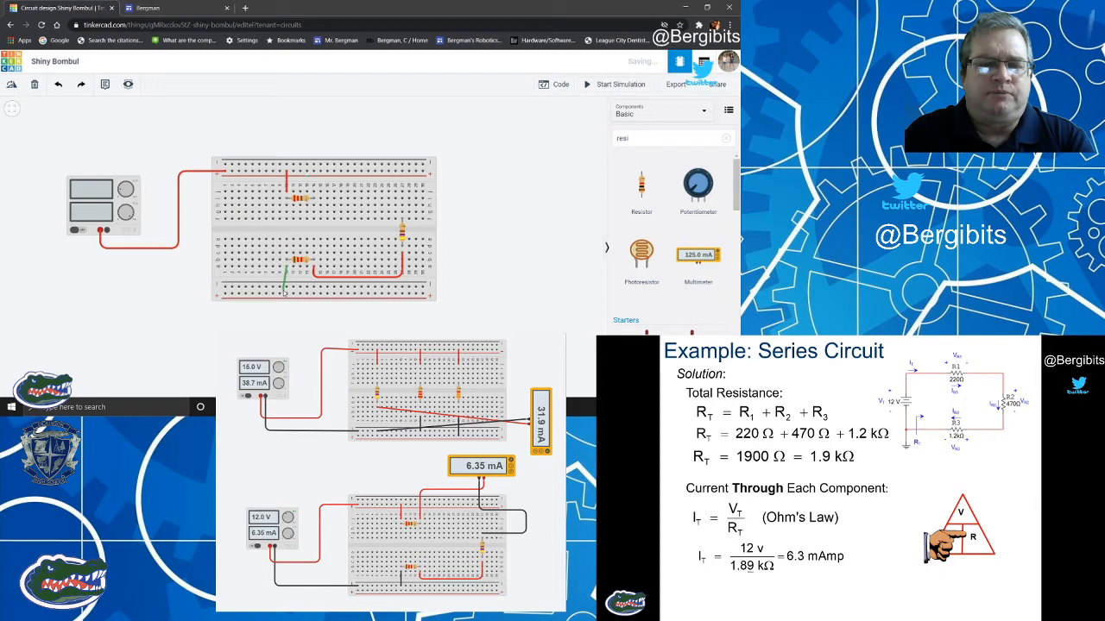
{"action": "left_click", "coordinate": [286, 288]}
{"action": "left_click", "coordinate": [531, 128]}
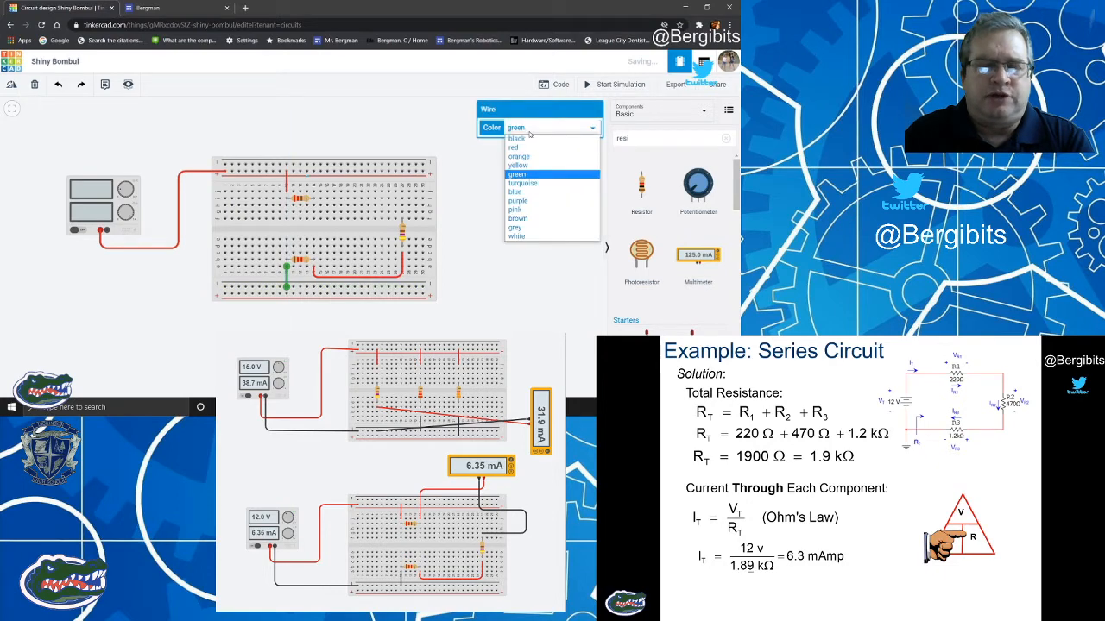
{"action": "left_click", "coordinate": [529, 139]}
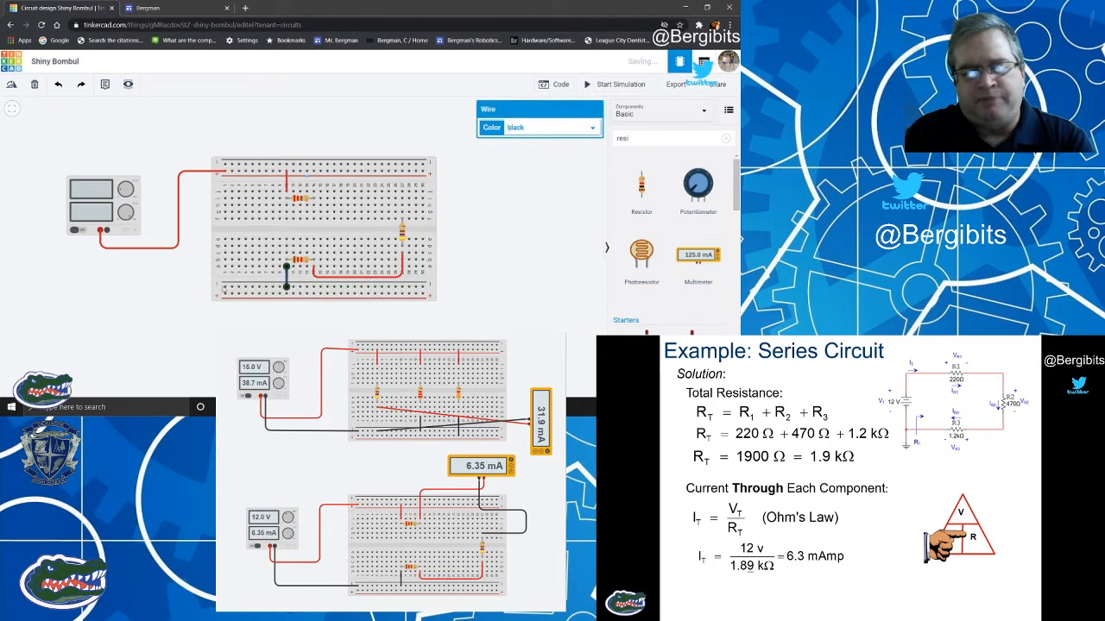
Wire the left end of the lower negative rail to the power supply's negative terminal and colour the wire black.
{"action": "left_click", "coordinate": [225, 288]}
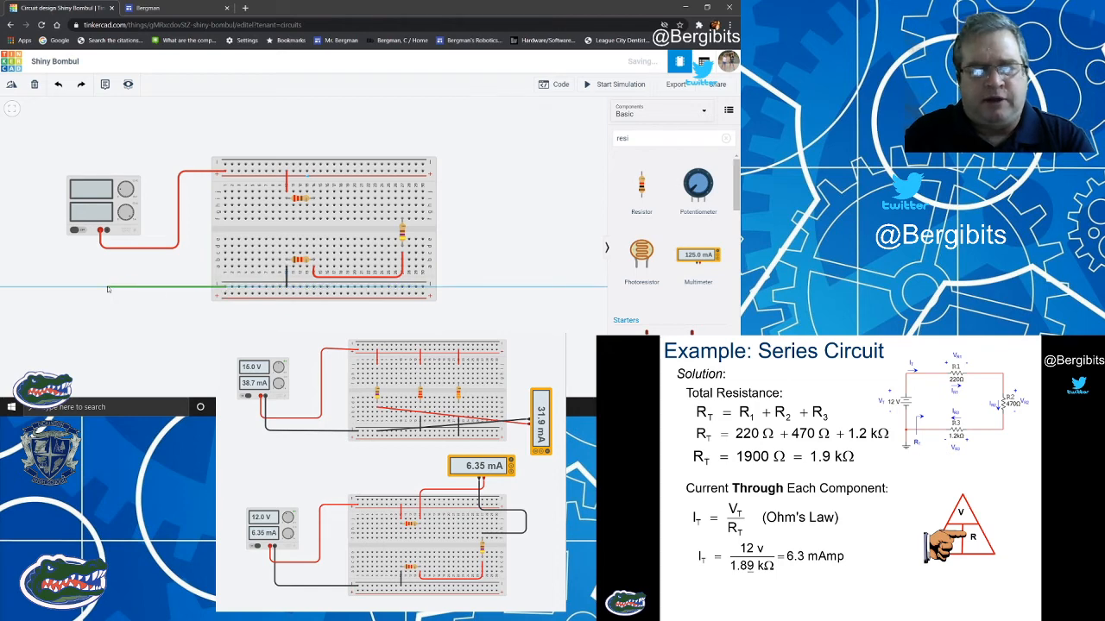
{"action": "left_click", "coordinate": [107, 287]}
{"action": "left_click", "coordinate": [103, 232]}
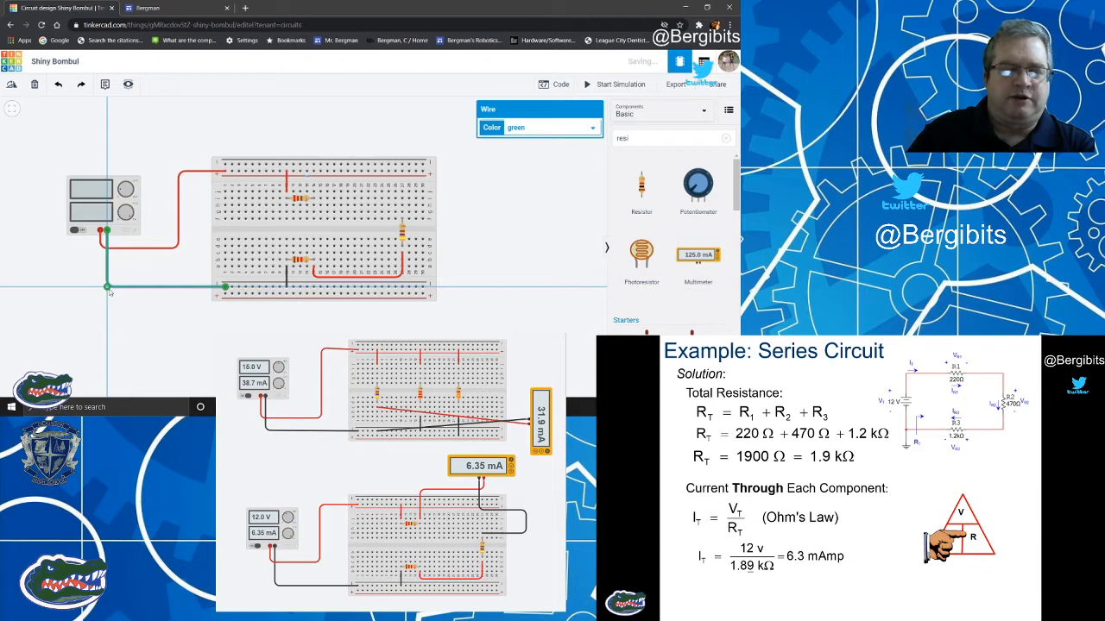
{"action": "left_click", "coordinate": [567, 130]}
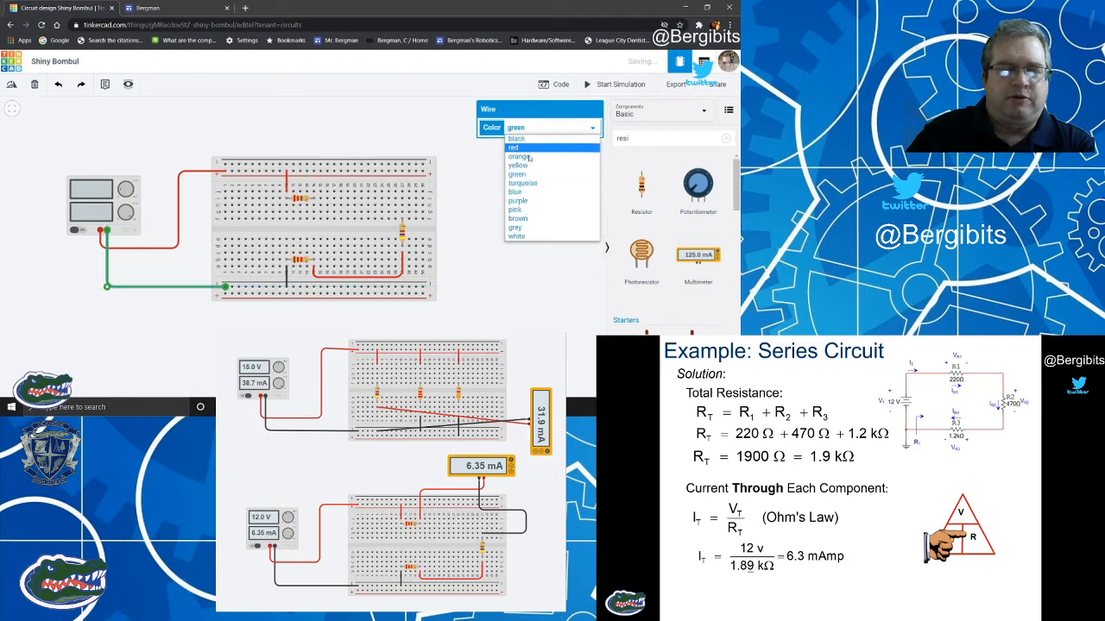
{"action": "left_click", "coordinate": [541, 137]}
{"action": "left_click", "coordinate": [518, 204]}
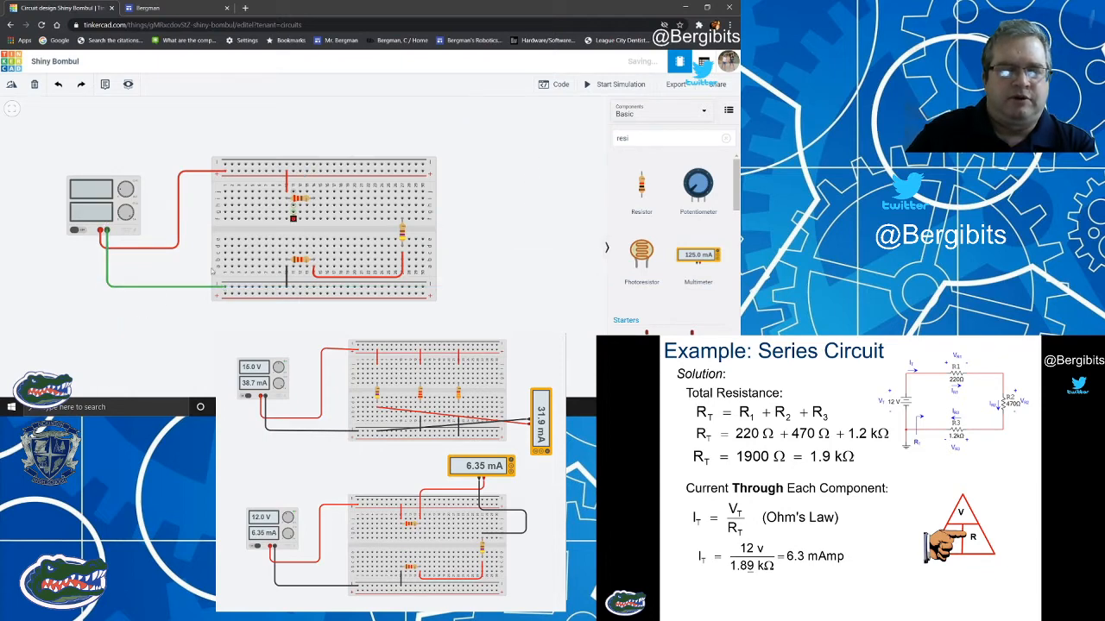
{"action": "left_click", "coordinate": [172, 290]}
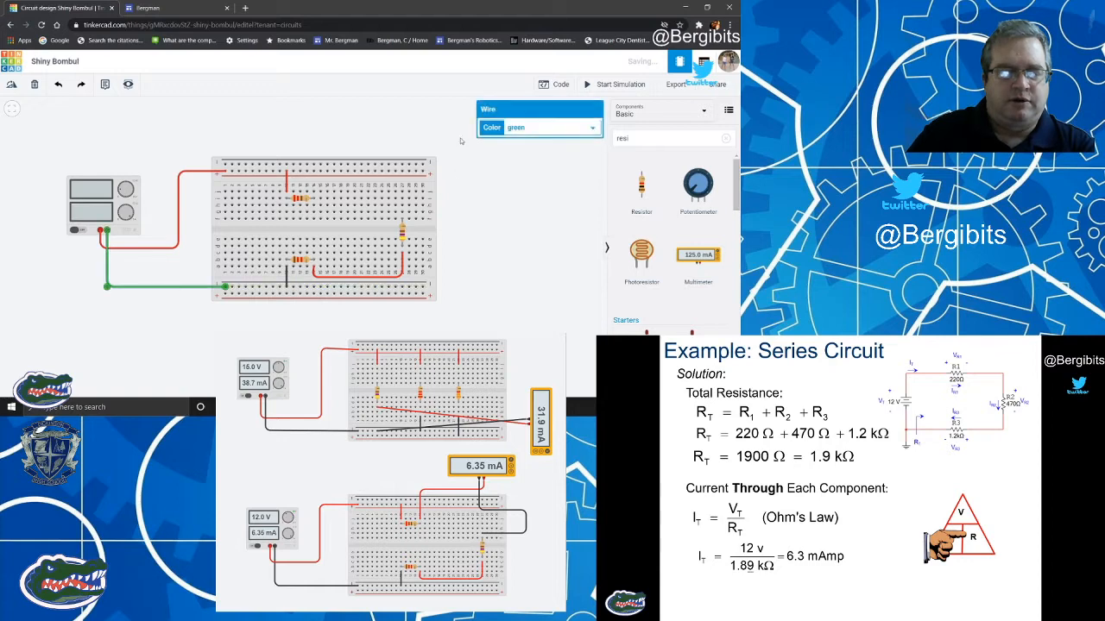
{"action": "left_click", "coordinate": [534, 132]}
{"action": "left_click", "coordinate": [535, 140]}
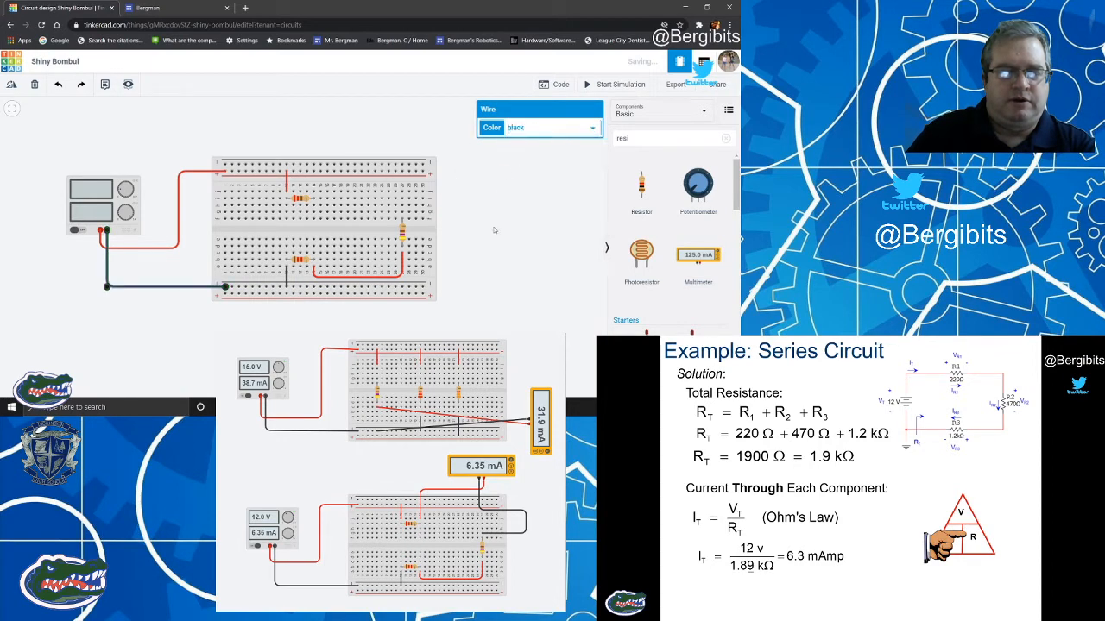
{"action": "left_click", "coordinate": [494, 233]}
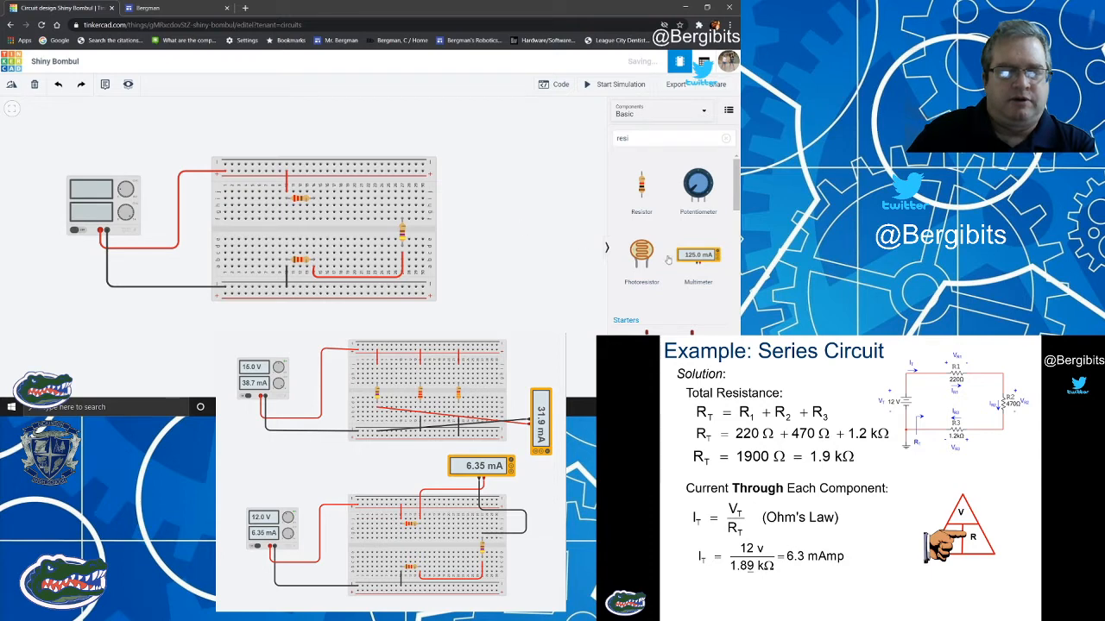
Add a multimeter and position it above the right half of the breadboard.
{"action": "left_click_drag", "start_coordinate": [698, 258], "coordinate": [529, 197]}
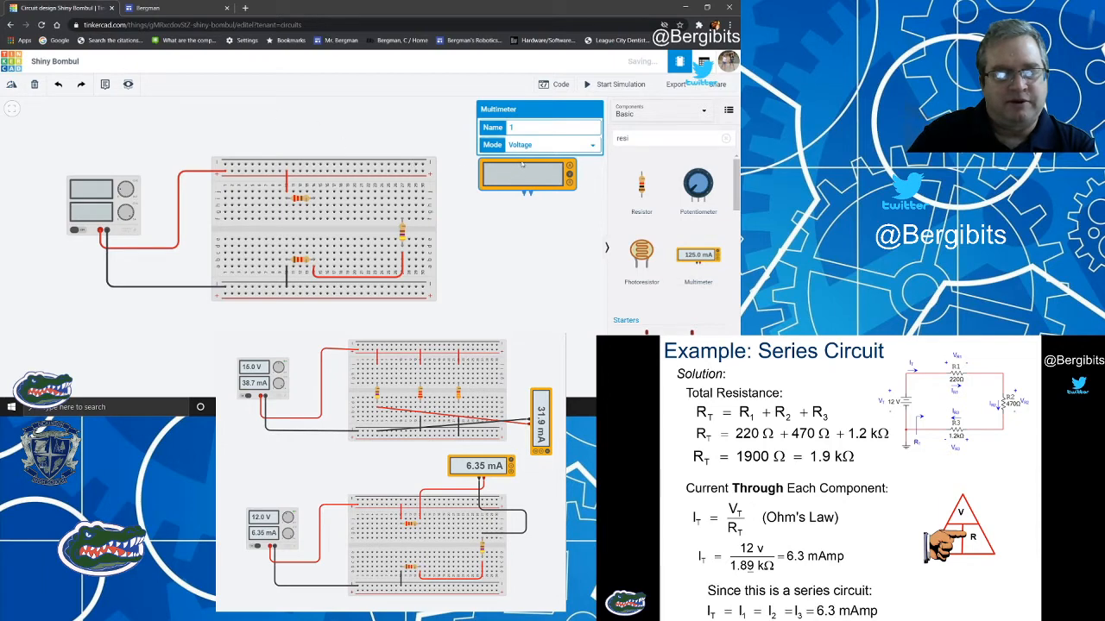
{"action": "left_click_drag", "start_coordinate": [517, 169], "coordinate": [394, 110]}
{"action": "left_click", "coordinate": [458, 139]}
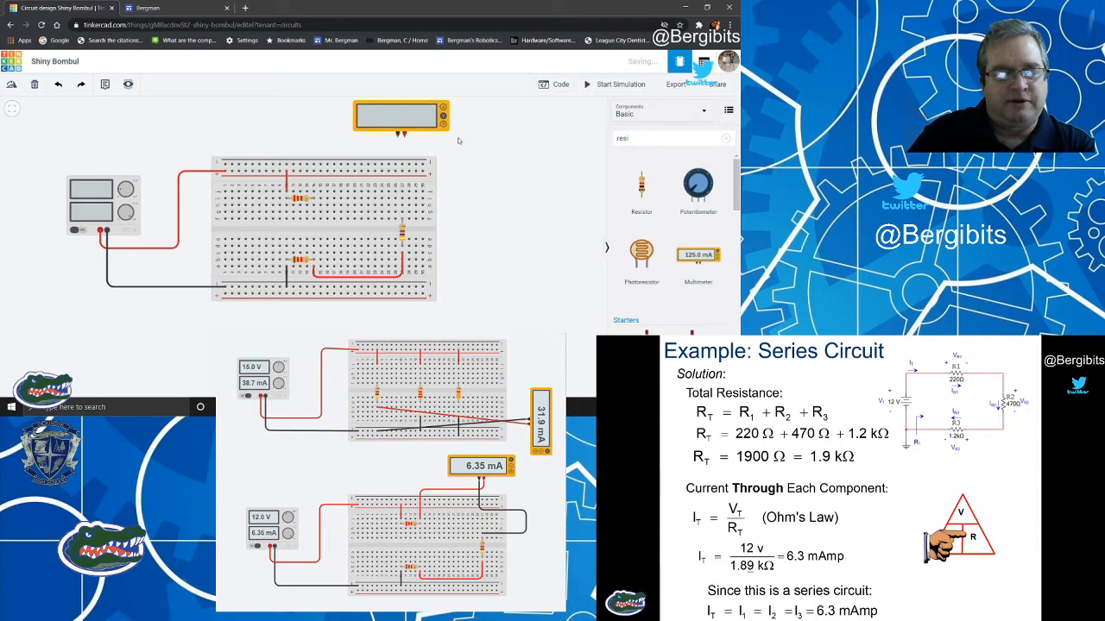
Connect the multimeter's positive terminal to the 220 Ω resistor's right lead column with a red wire routed above the breadboard.
{"action": "left_click", "coordinate": [403, 136]}
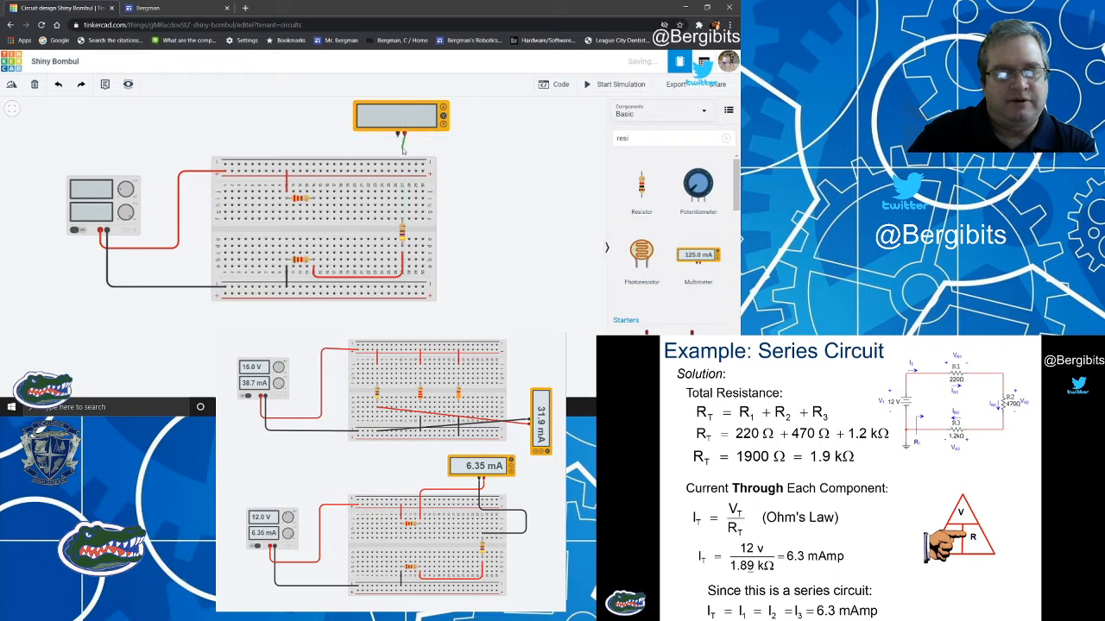
{"action": "left_click", "coordinate": [403, 150]}
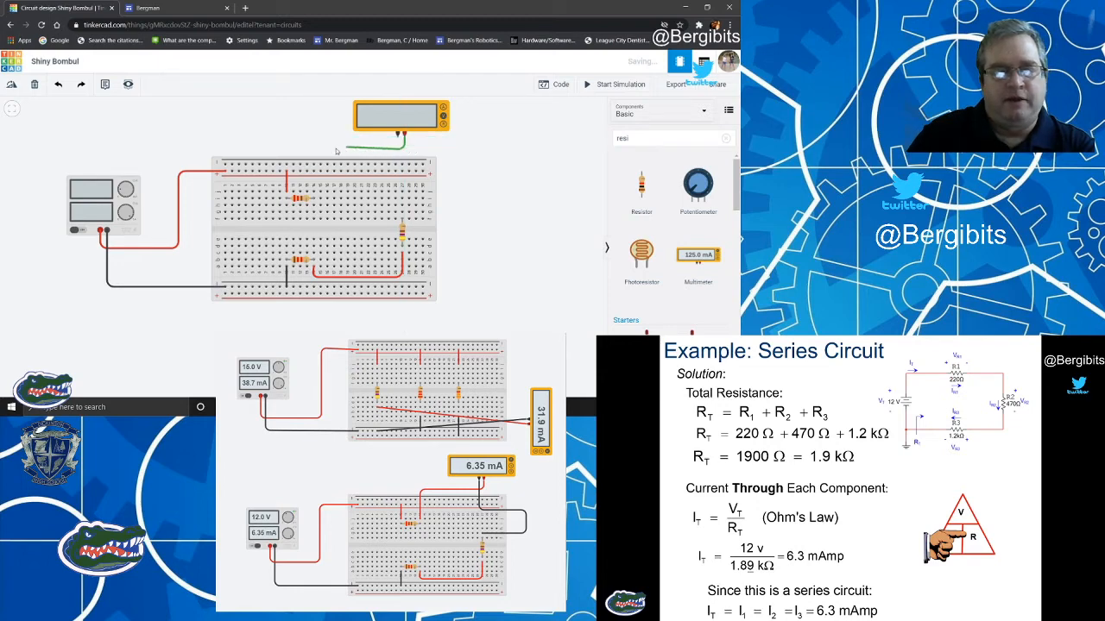
{"action": "left_click", "coordinate": [311, 150]}
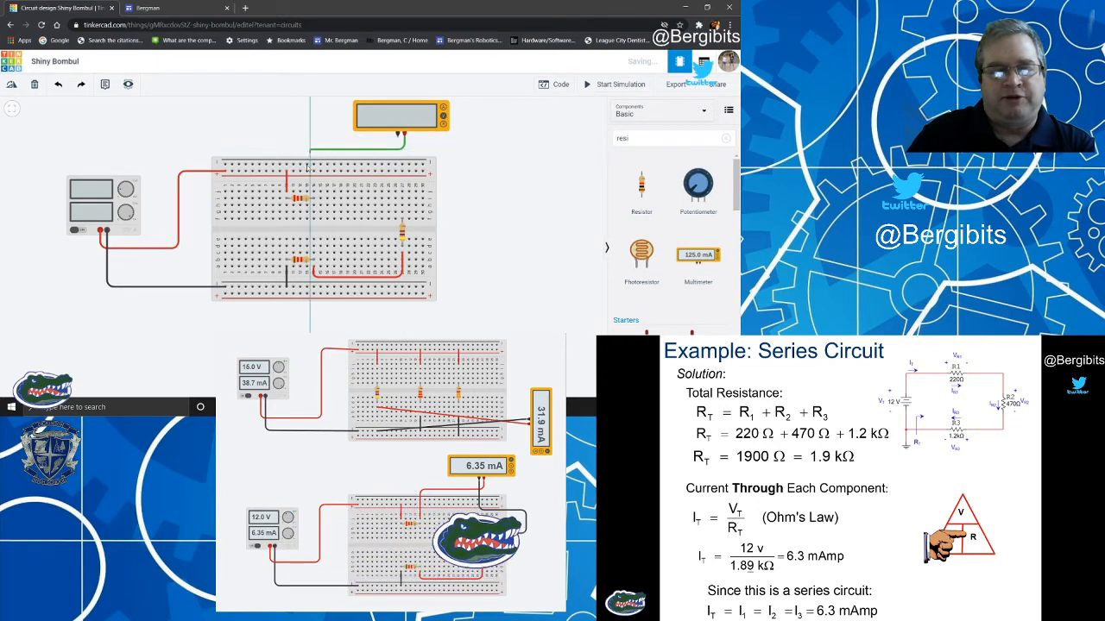
{"action": "left_click", "coordinate": [312, 192]}
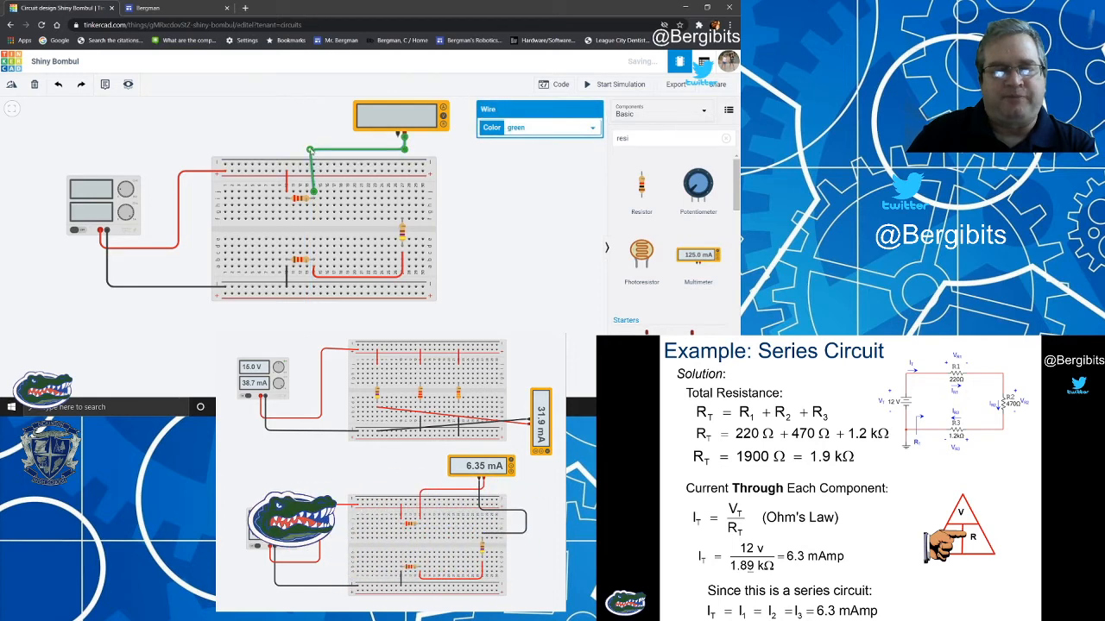
{"action": "left_click", "coordinate": [552, 127]}
{"action": "left_click", "coordinate": [516, 149]}
{"action": "left_click", "coordinate": [505, 161]}
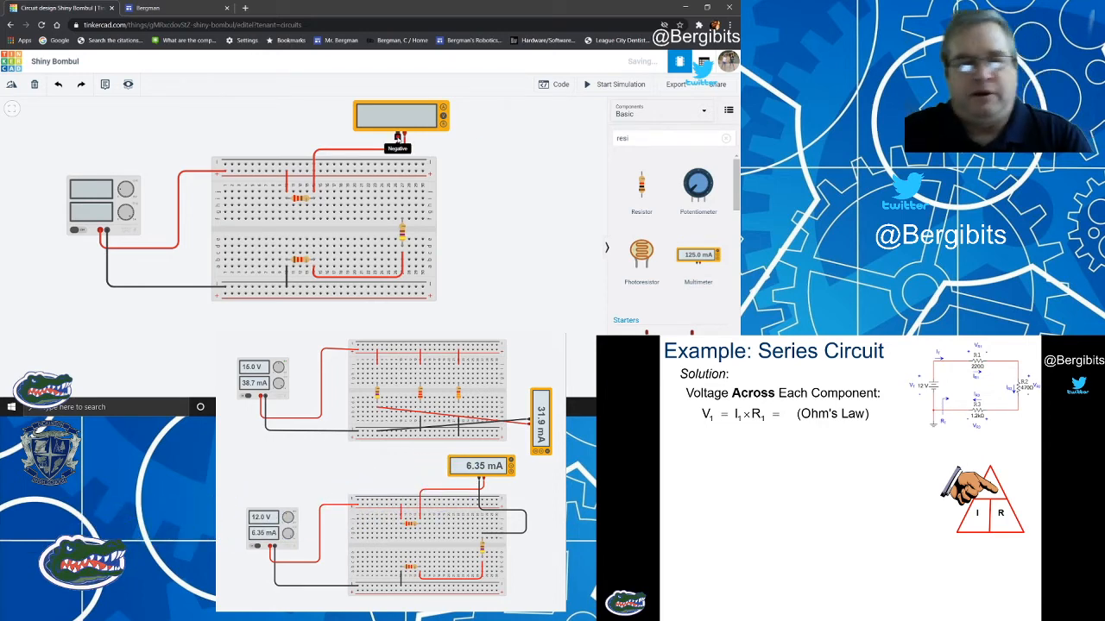
Connect the multimeter's negative terminal to the 470 Ω resistor's upper lead column with a black wire.
{"action": "left_click", "coordinate": [397, 136]}
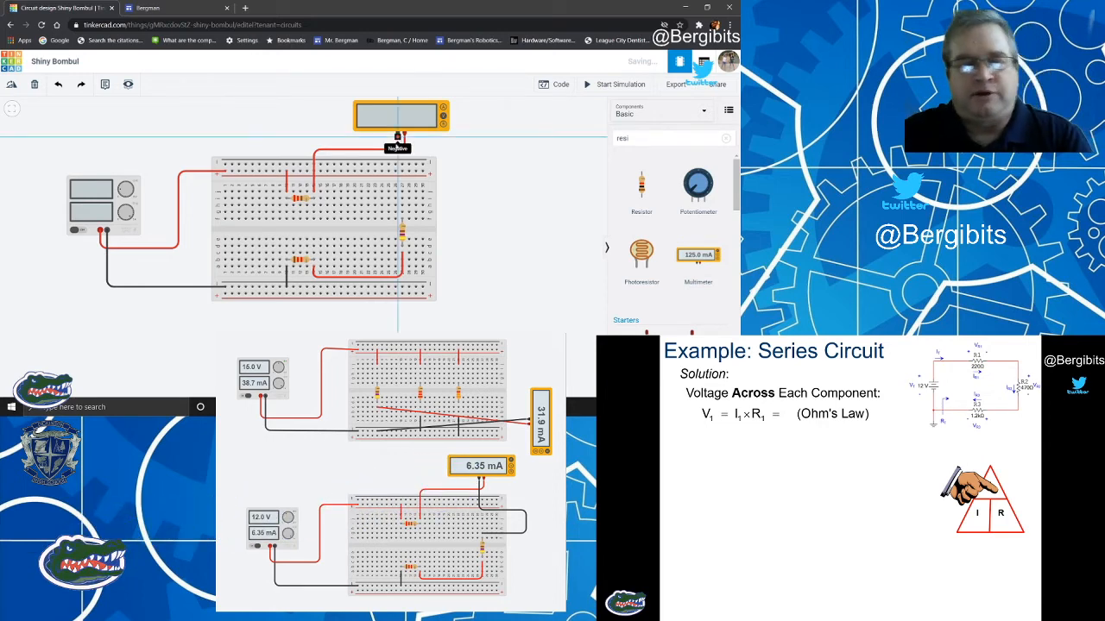
{"action": "left_click", "coordinate": [401, 182]}
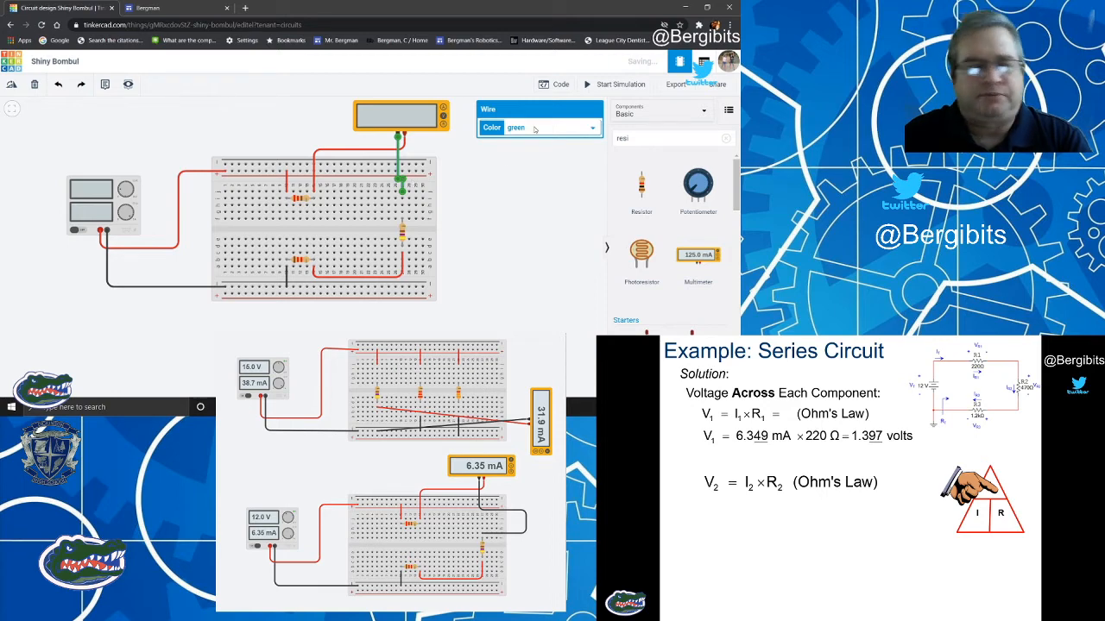
{"action": "left_click", "coordinate": [534, 129]}
{"action": "left_click", "coordinate": [516, 139]}
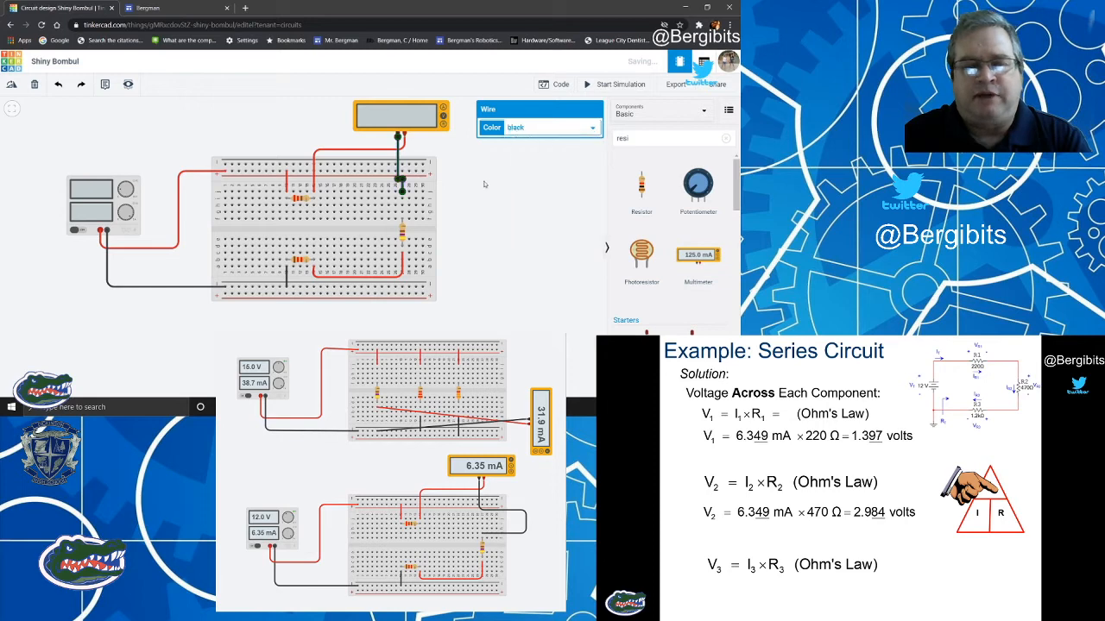
{"action": "left_click", "coordinate": [482, 186]}
Set the multimeter's mode to measure current (amperes).
{"action": "left_click", "coordinate": [443, 113]}
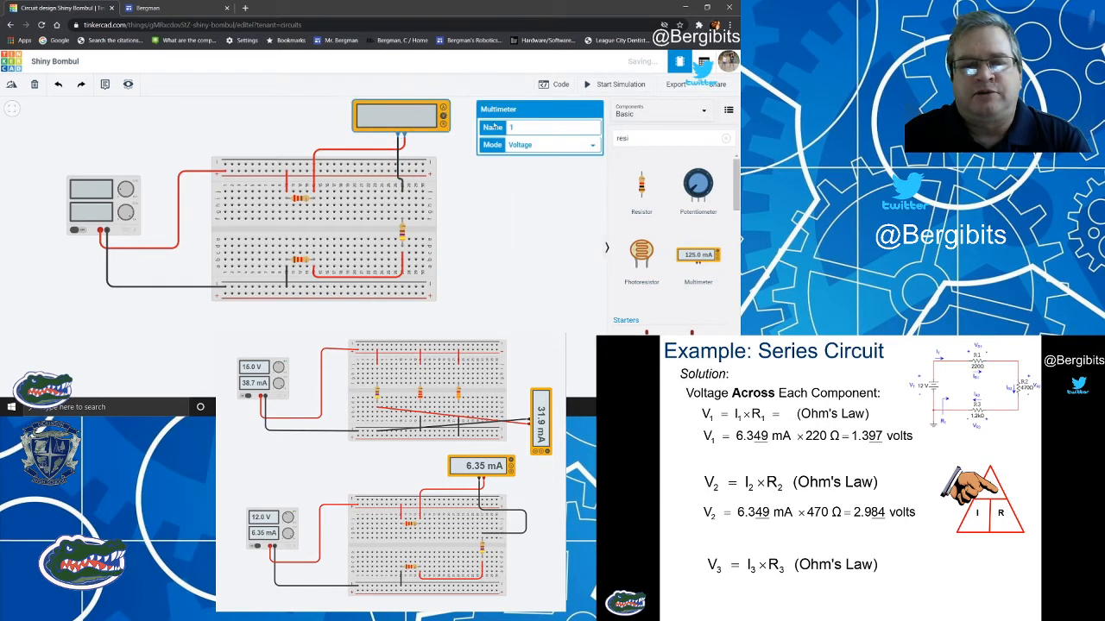
{"action": "left_click", "coordinate": [576, 145]}
{"action": "left_click", "coordinate": [547, 156]}
{"action": "left_click", "coordinate": [505, 191]}
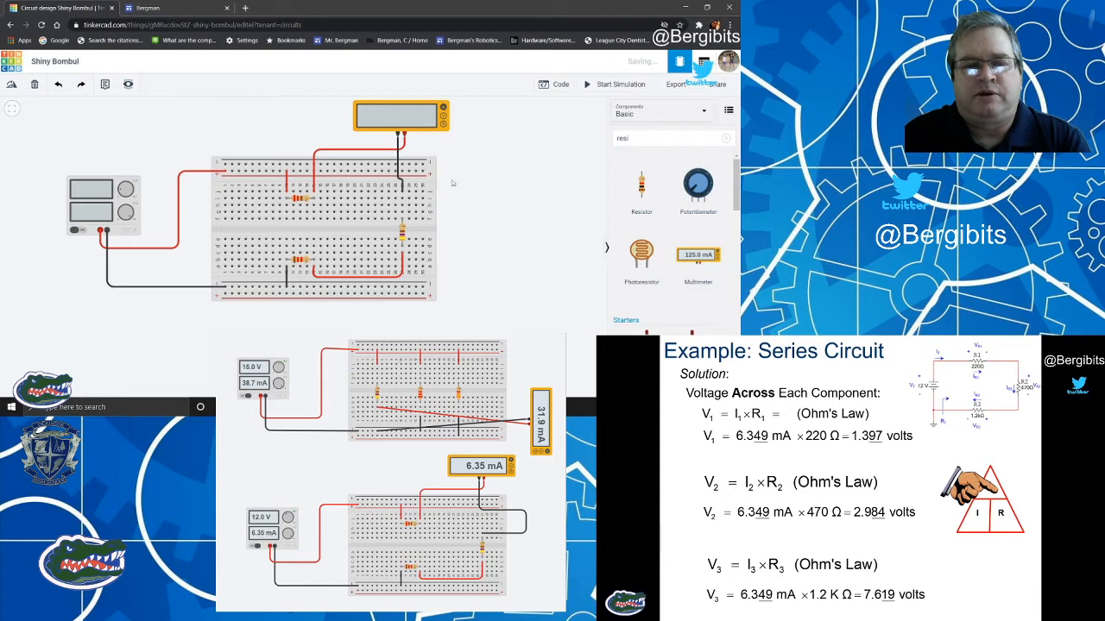
Set the power supply's voltage to 12 V, then simulate the circuit to measure the series current.
{"action": "left_click", "coordinate": [103, 203]}
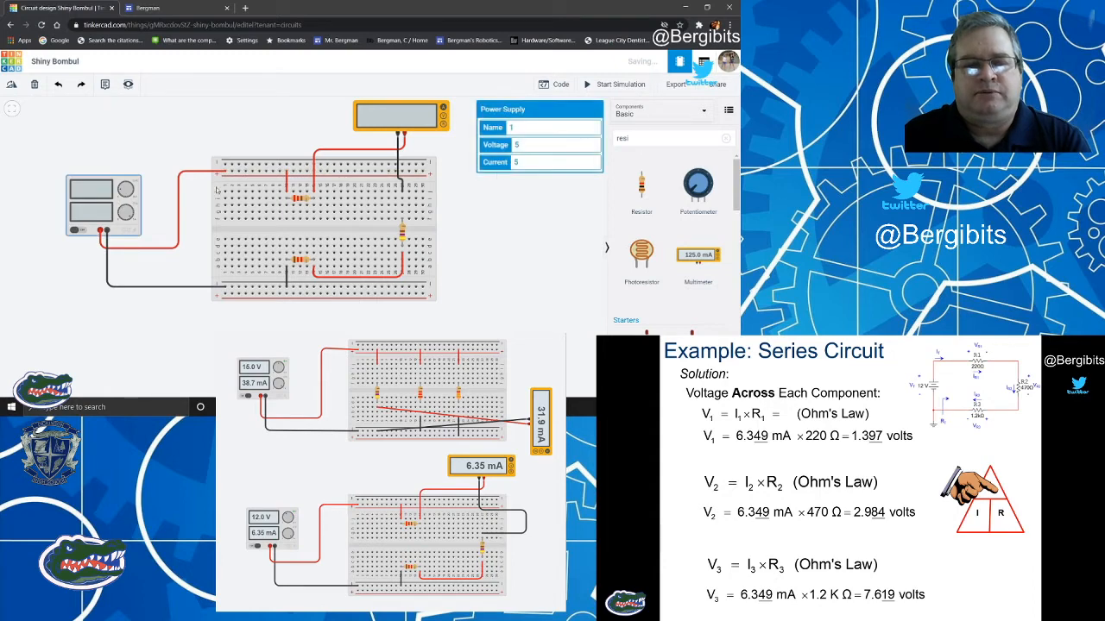
{"action": "double_click", "coordinate": [530, 145]}
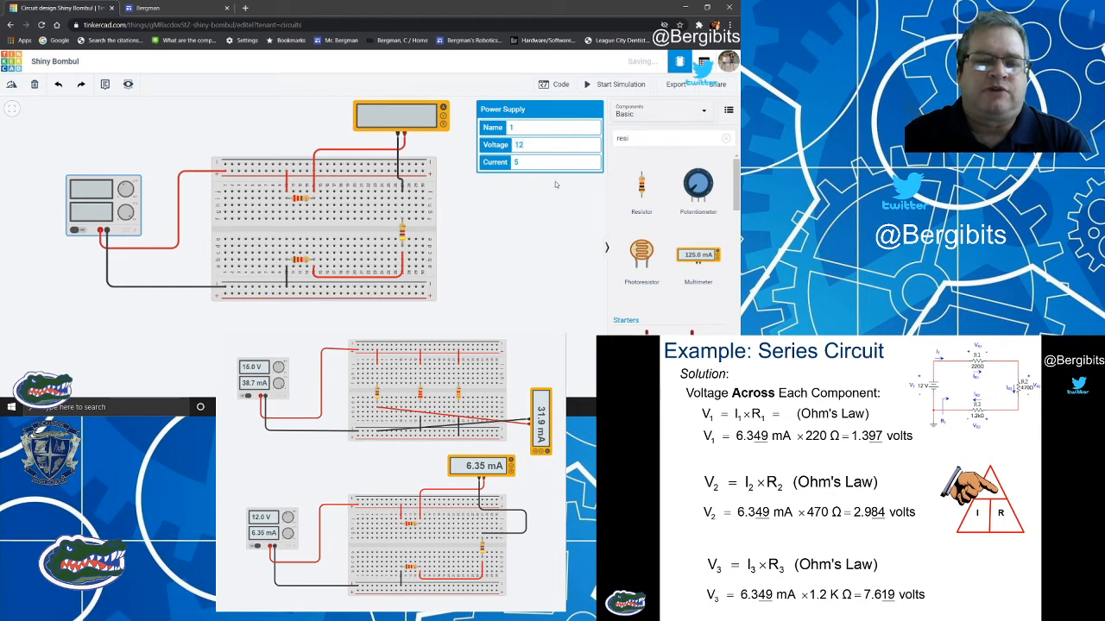
{"action": "left_click", "coordinate": [557, 184]}
{"action": "left_click", "coordinate": [614, 85]}
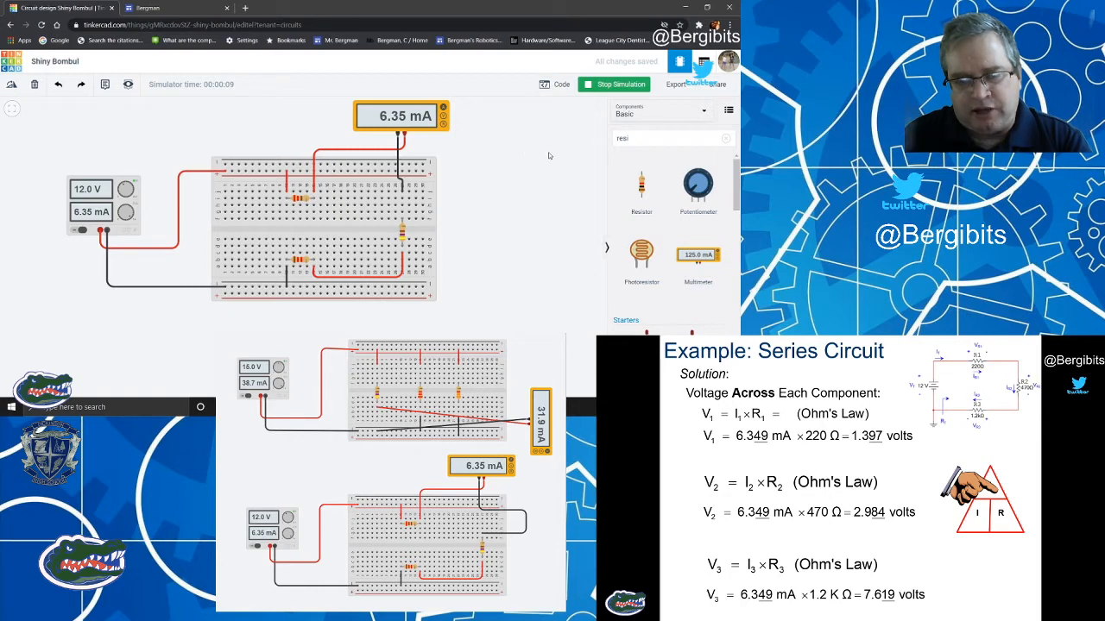
{"action": "left_click", "coordinate": [618, 86]}
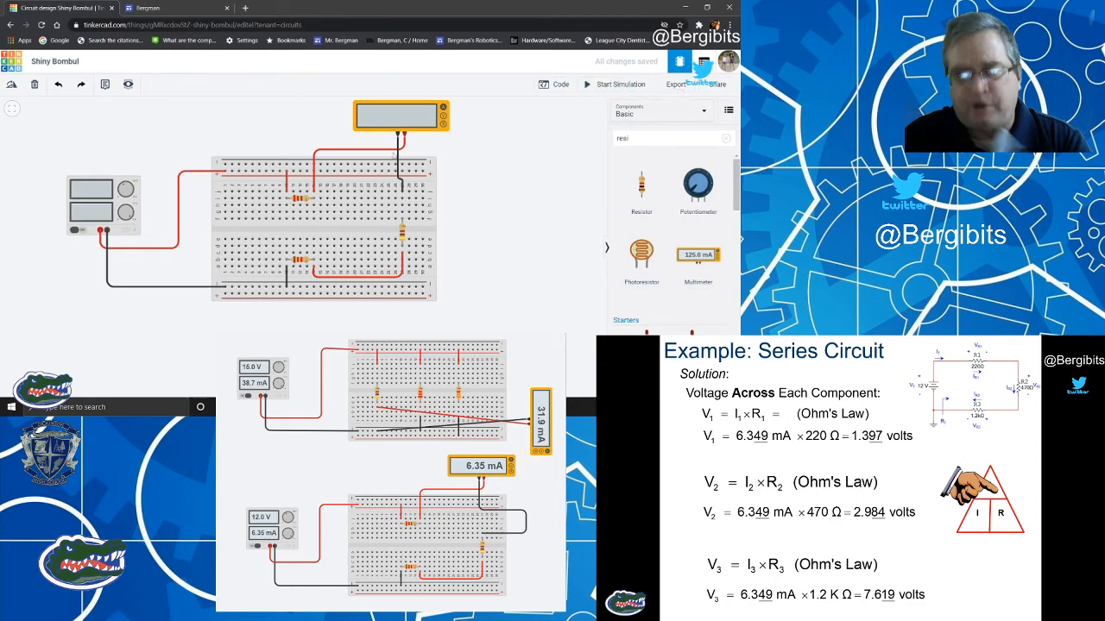
Delete the power supply's red wire and move the multimeter's red and black leads across the 220 Ω resistor.
{"action": "left_click", "coordinate": [200, 174]}
{"action": "key", "text": "Delete"}
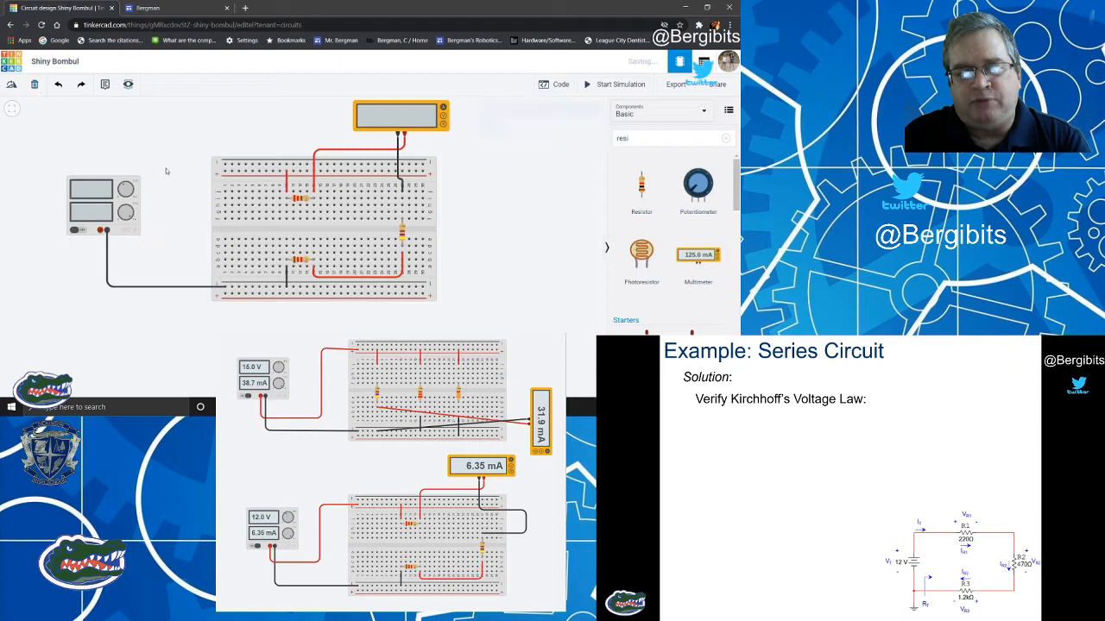
{"action": "left_click", "coordinate": [315, 182]}
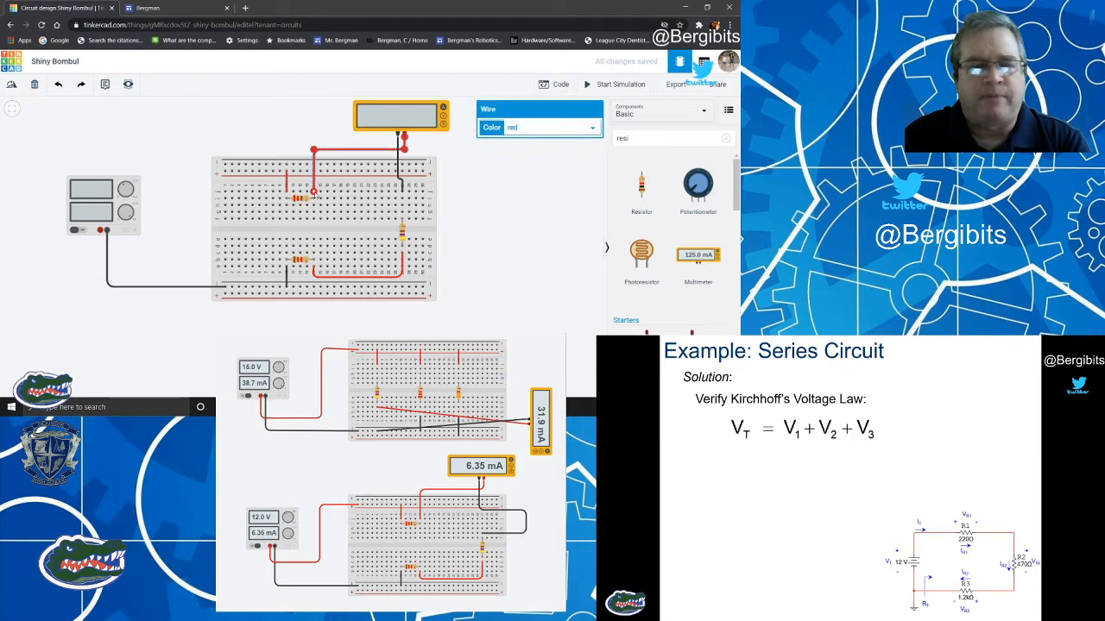
{"action": "left_click_drag", "start_coordinate": [313, 191], "coordinate": [286, 191]}
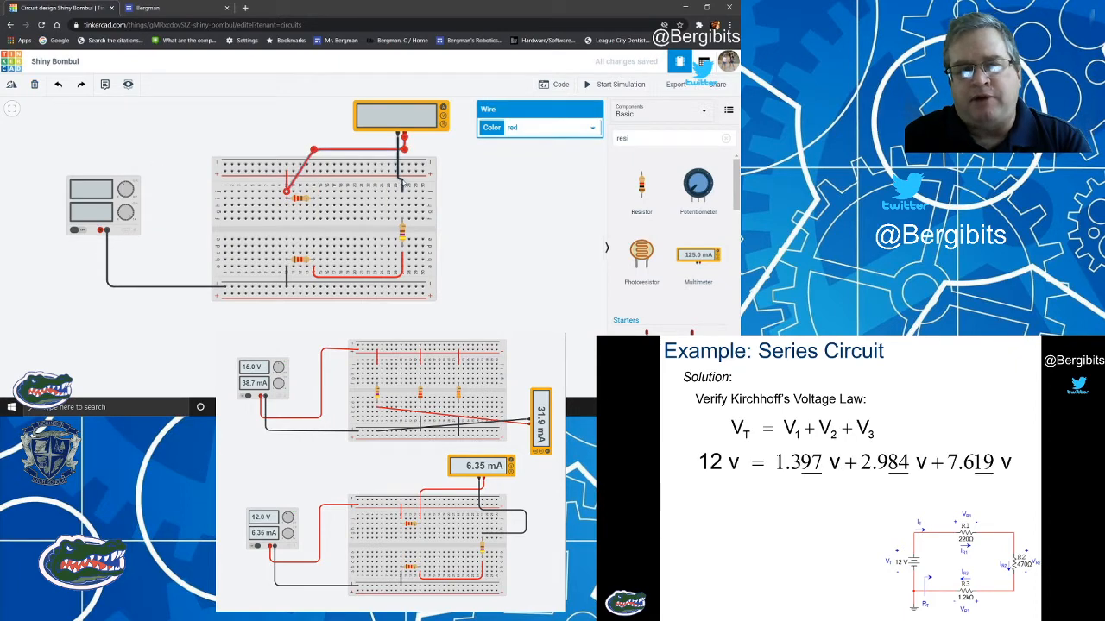
{"action": "left_click", "coordinate": [402, 188]}
{"action": "left_click_drag", "start_coordinate": [401, 192], "coordinate": [313, 192]}
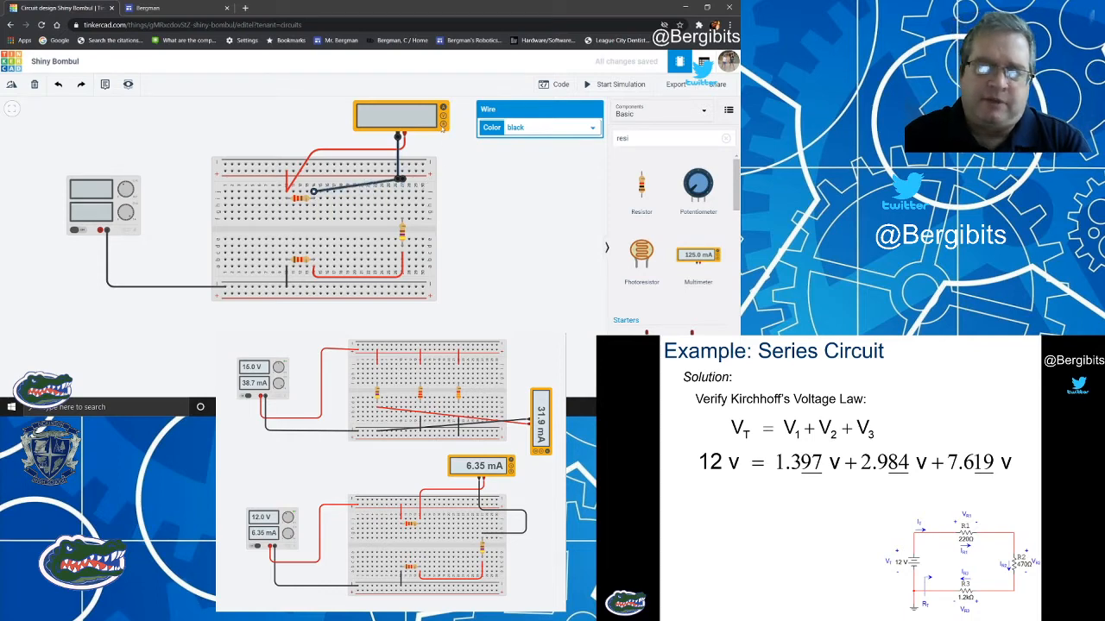
Switch the multimeter's mode to Resistance and run the simulation to measure the 220 Ω resistor.
{"action": "left_click", "coordinate": [443, 126]}
{"action": "left_click", "coordinate": [590, 144]}
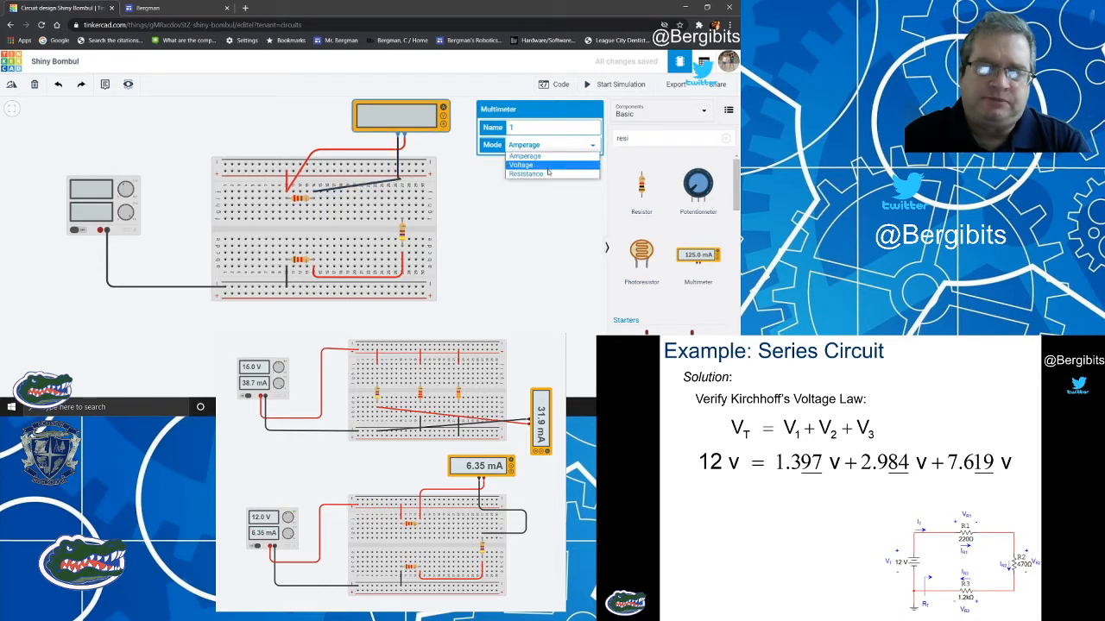
{"action": "left_click", "coordinate": [543, 176]}
{"action": "left_click", "coordinate": [547, 176]}
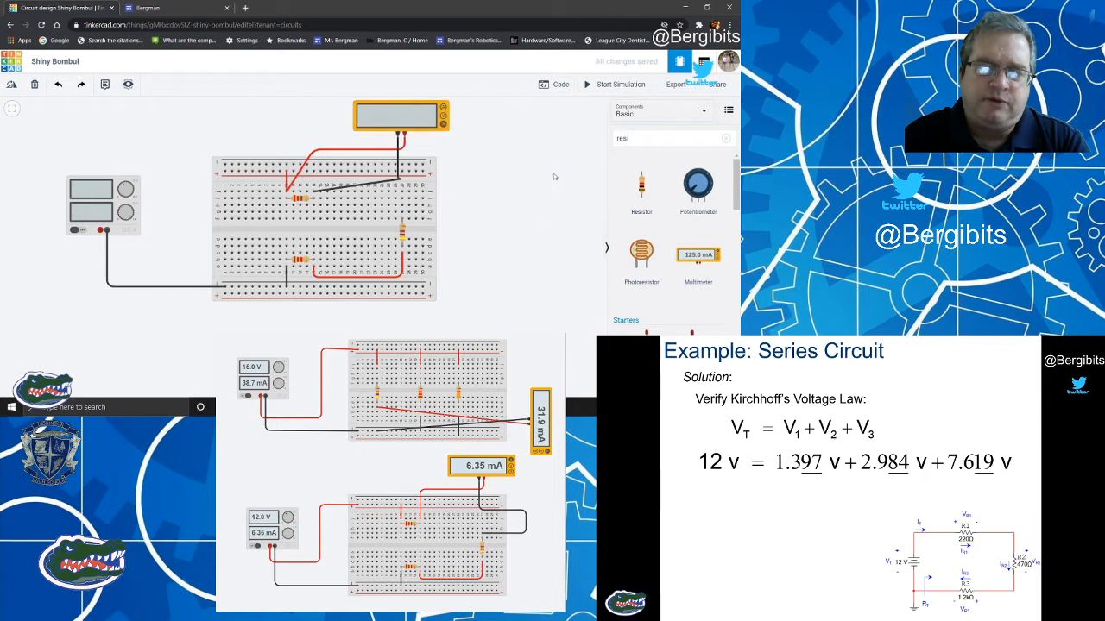
{"action": "left_click", "coordinate": [615, 84]}
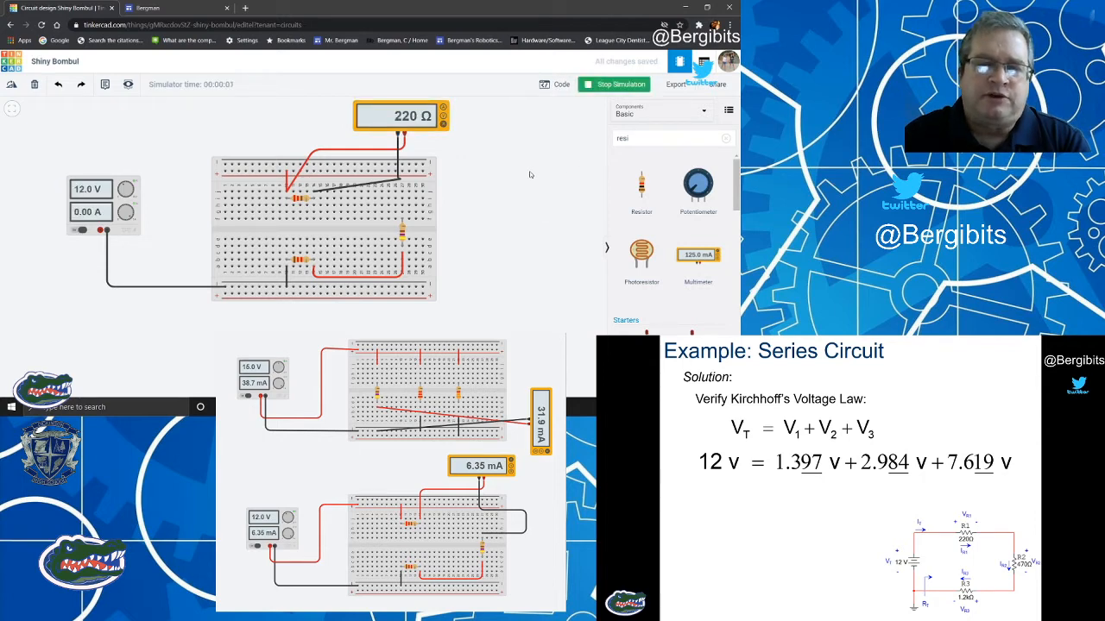
{"action": "left_click", "coordinate": [614, 85]}
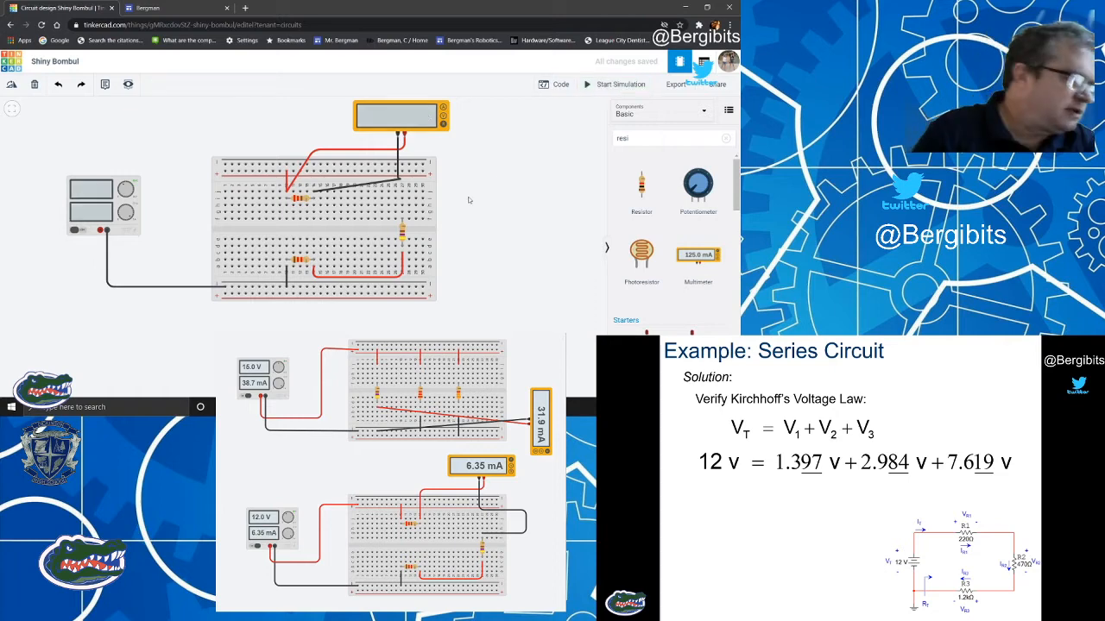
Move the multimeter's leads across the 470 Ω resistor, black on its lower lead column and red on its upper, bending the black wire beyond the breadboard's right edge.
{"action": "left_click", "coordinate": [332, 195]}
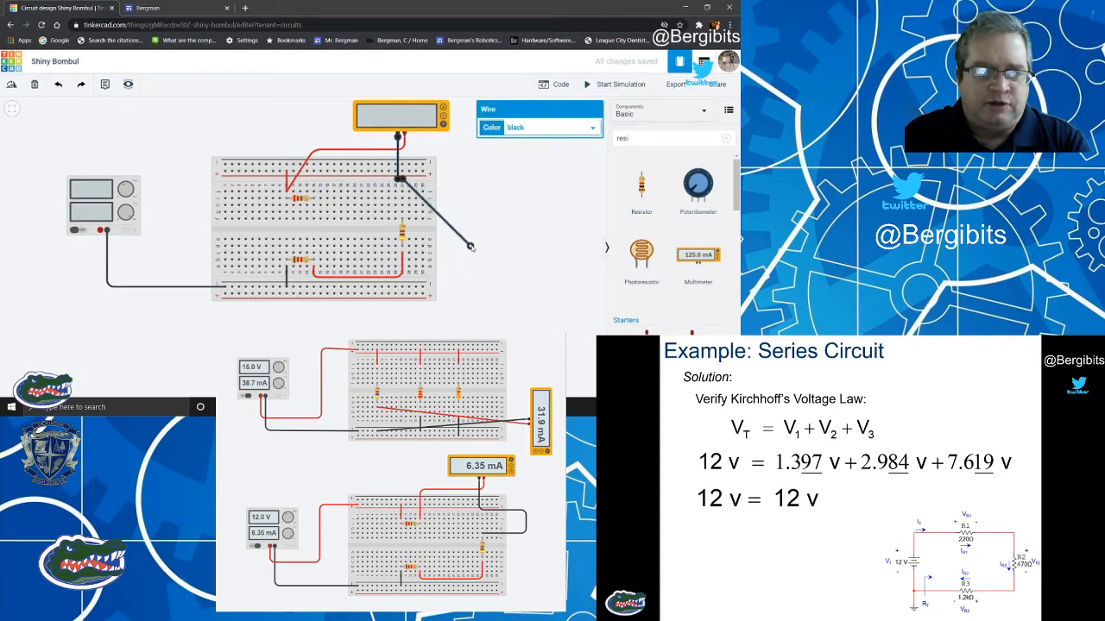
{"action": "left_click_drag", "start_coordinate": [471, 247], "coordinate": [403, 252]}
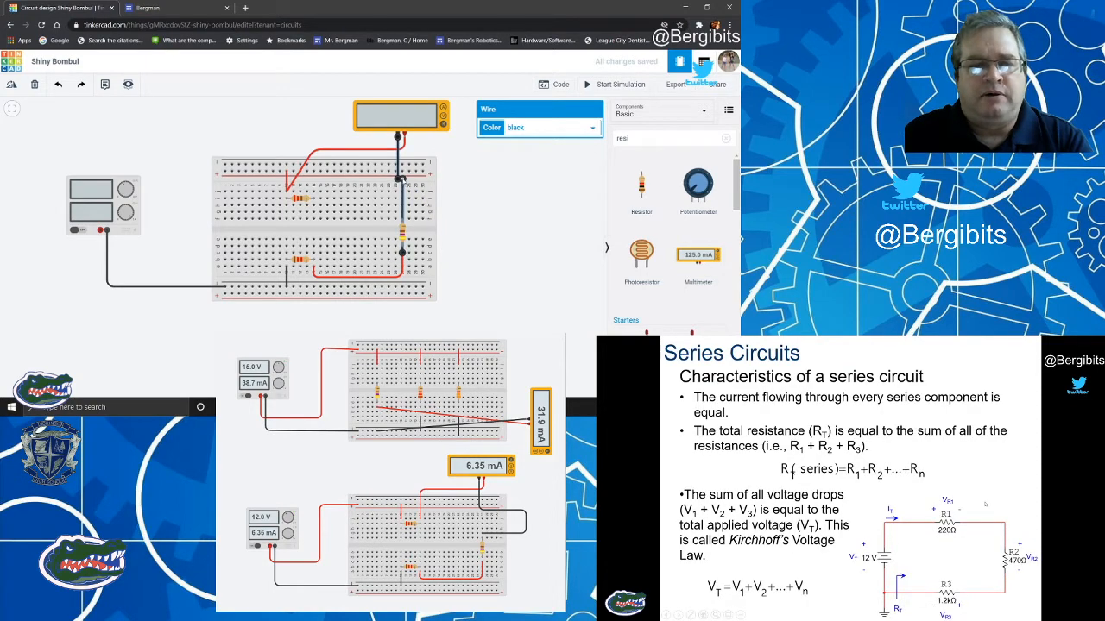
{"action": "left_click_drag", "start_coordinate": [401, 214], "coordinate": [494, 213]}
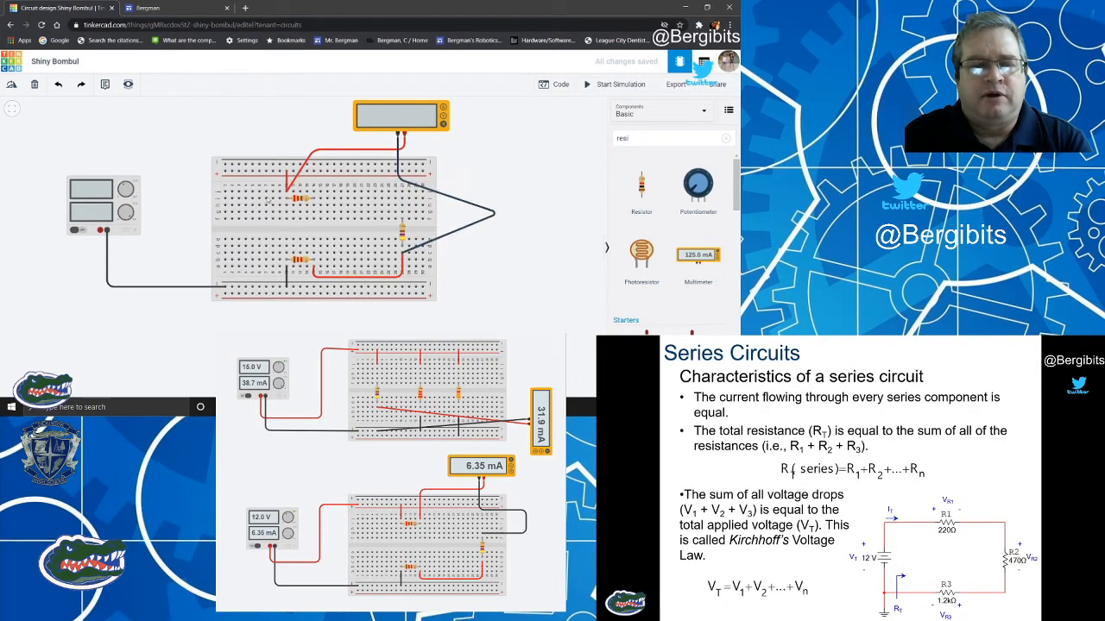
{"action": "left_click", "coordinate": [294, 182]}
{"action": "left_click_drag", "start_coordinate": [286, 191], "coordinate": [402, 212]}
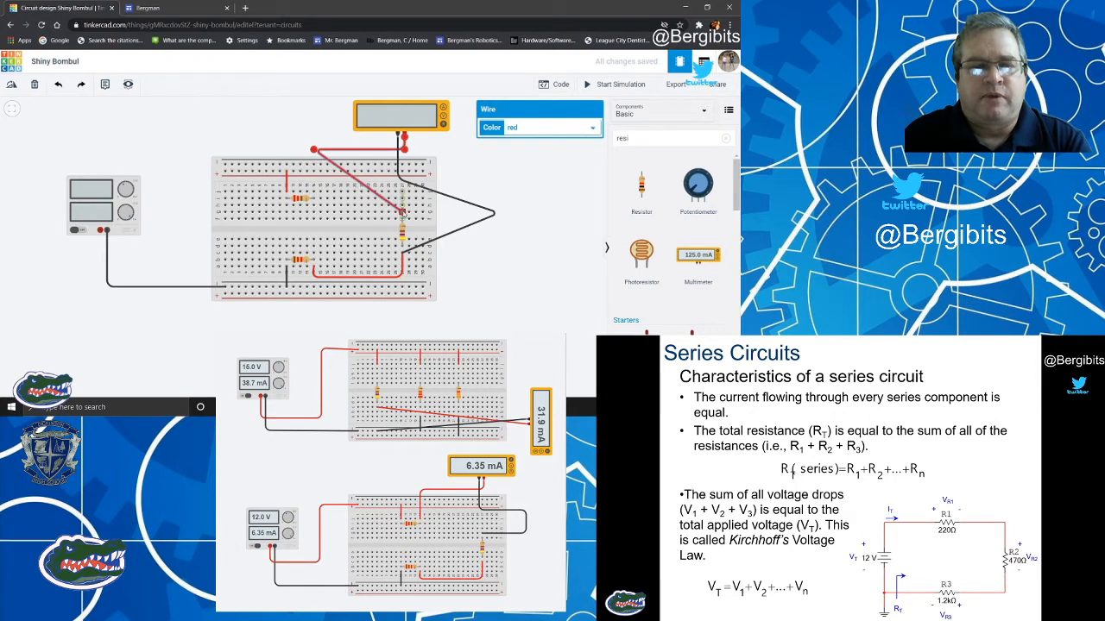
{"action": "left_click", "coordinate": [525, 182]}
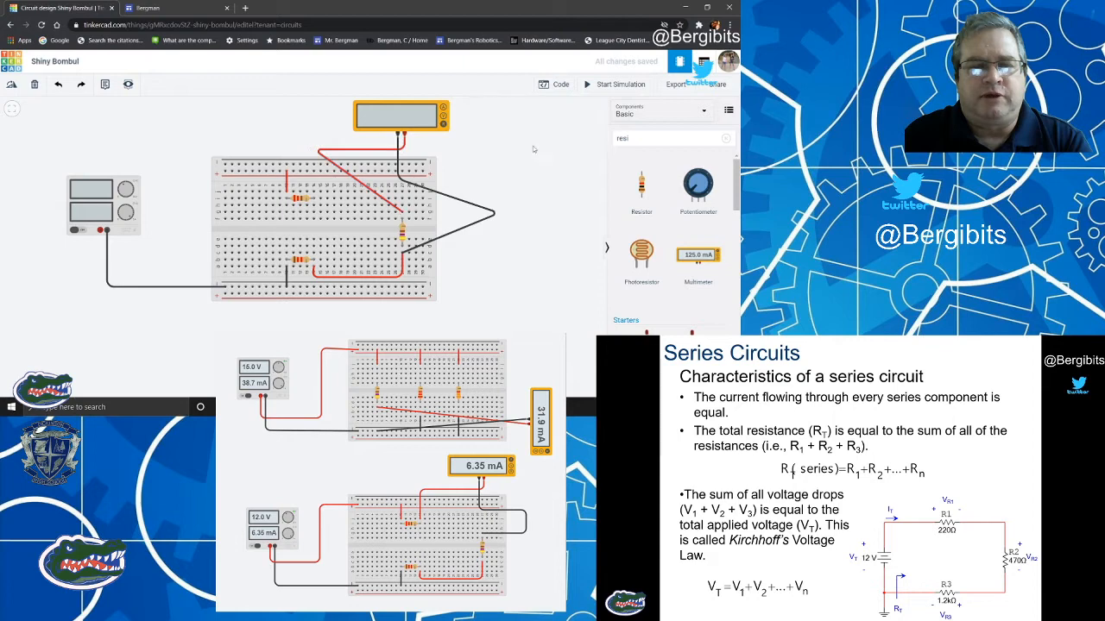
Simulate the circuit to measure the 470 Ω resistor and compare the reading with its resistance property.
{"action": "left_click", "coordinate": [605, 85]}
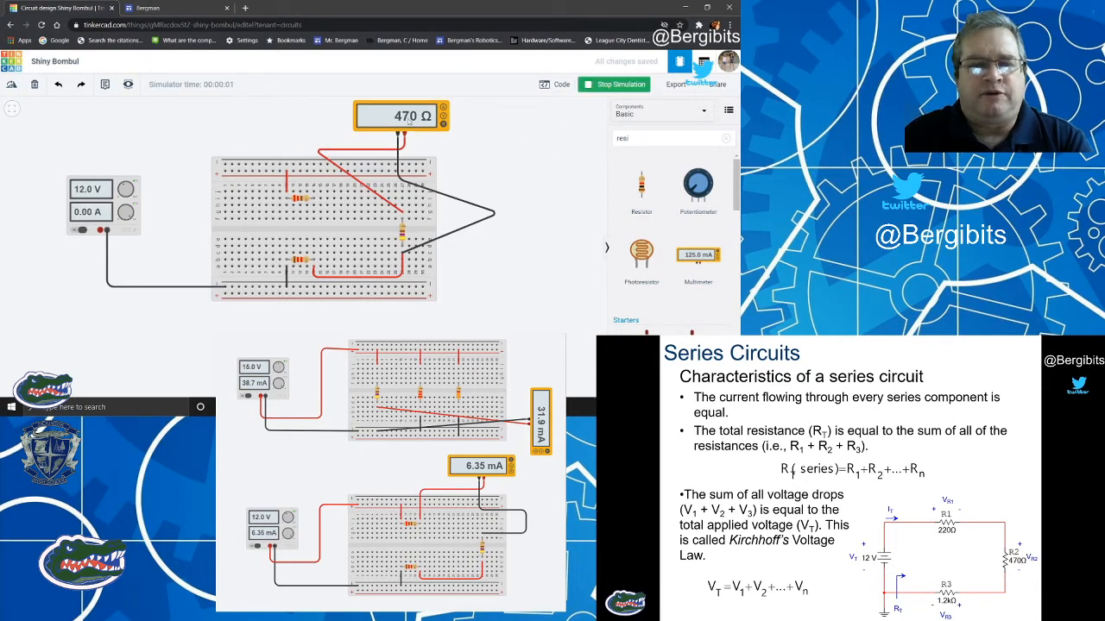
{"action": "left_click", "coordinate": [403, 238]}
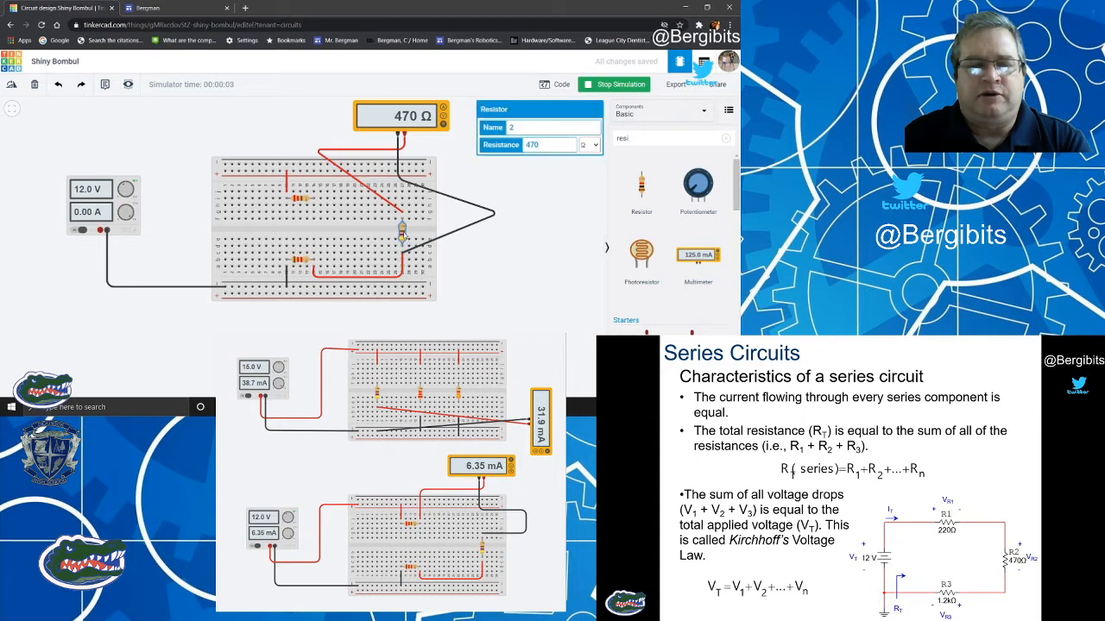
{"action": "left_click", "coordinate": [542, 218]}
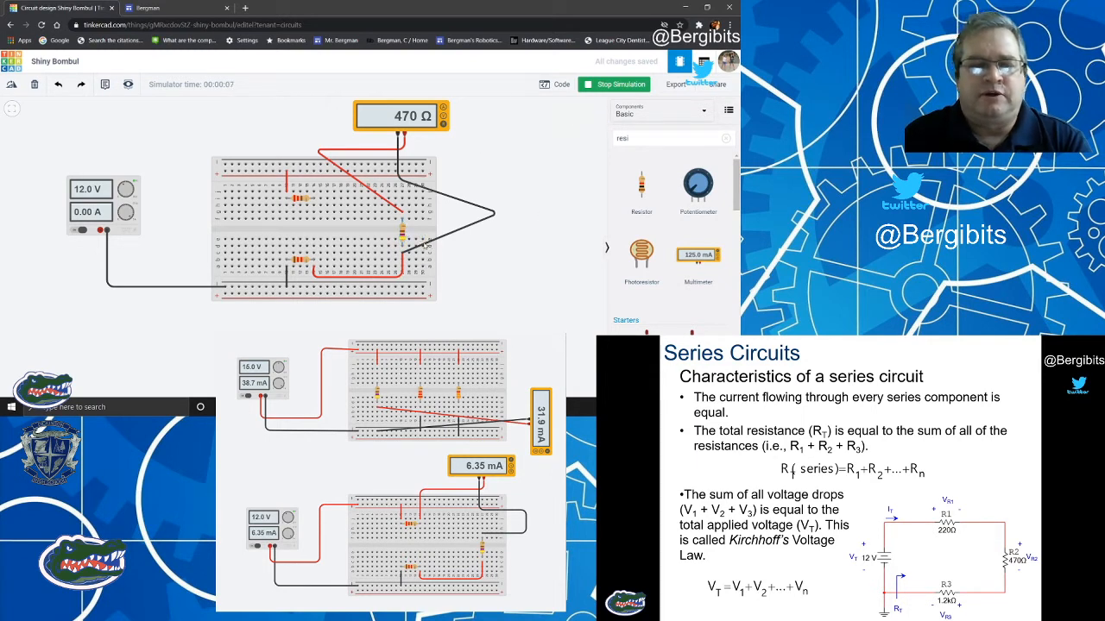
{"action": "left_click", "coordinate": [618, 85]}
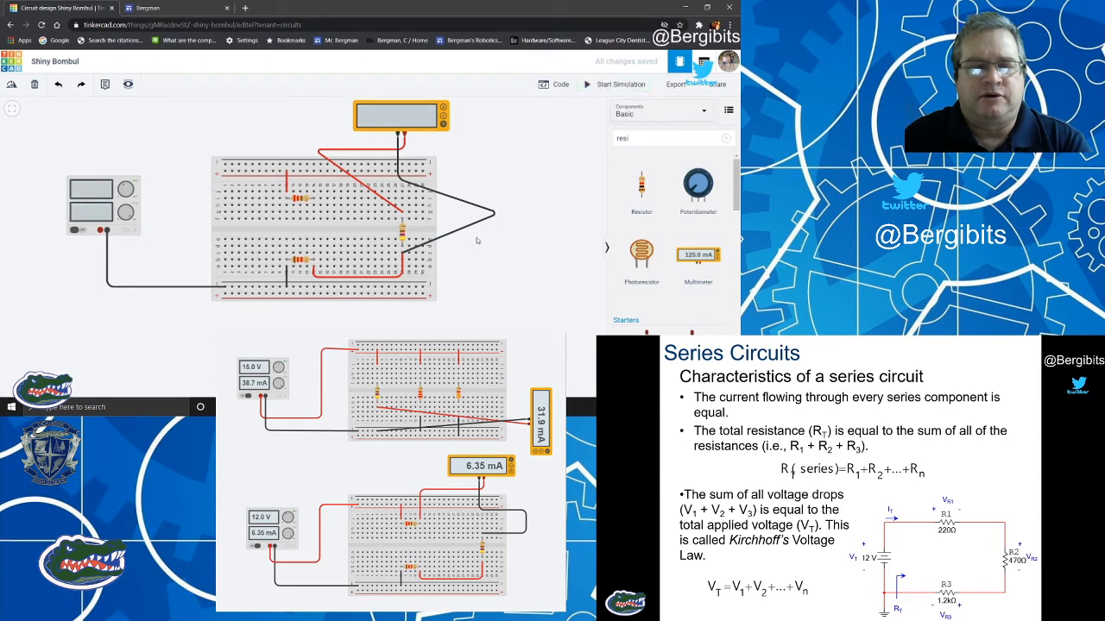
Move the multimeter's black wire end to the 1.2 kΩ resistor's left lead column and lower its outer bend to match.
{"action": "left_click", "coordinate": [429, 242]}
{"action": "left_click_drag", "start_coordinate": [402, 252], "coordinate": [287, 266]}
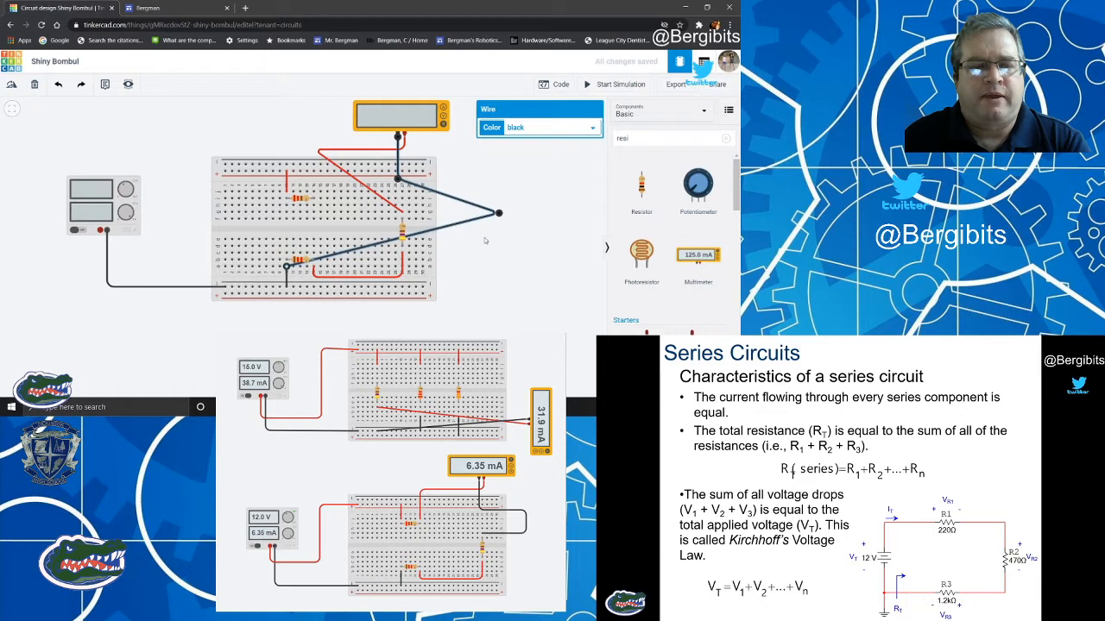
{"action": "left_click_drag", "start_coordinate": [498, 213], "coordinate": [501, 267]}
{"action": "left_click", "coordinate": [544, 244]}
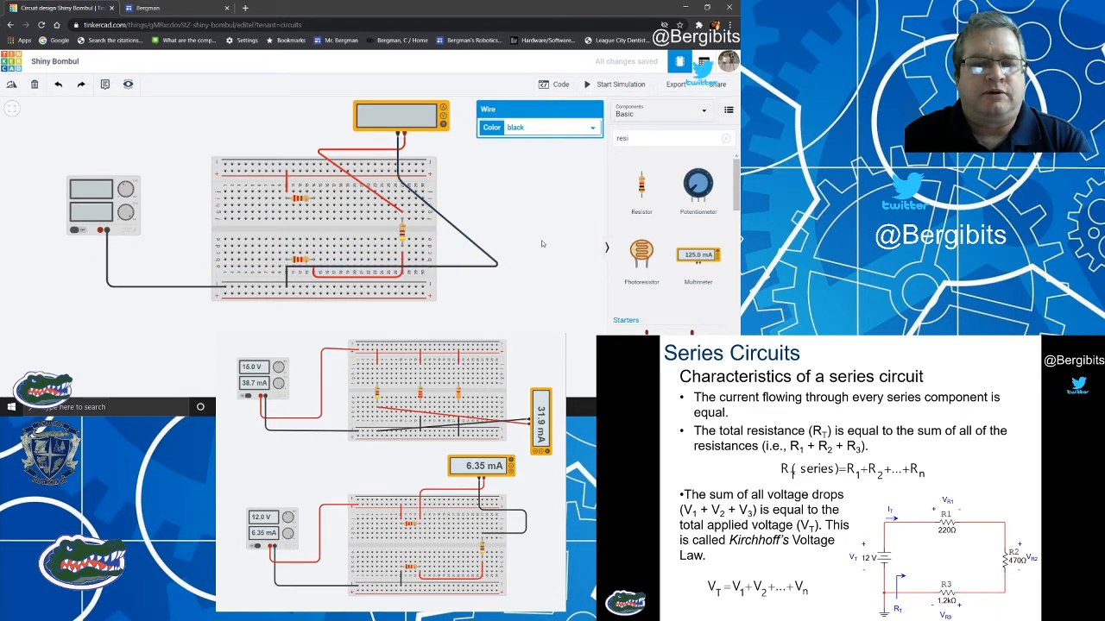
Move the multimeter's red wire end to the 1.2 kΩ resistor's right lead column and lower the black wire's outer bend further.
{"action": "left_click", "coordinate": [400, 210]}
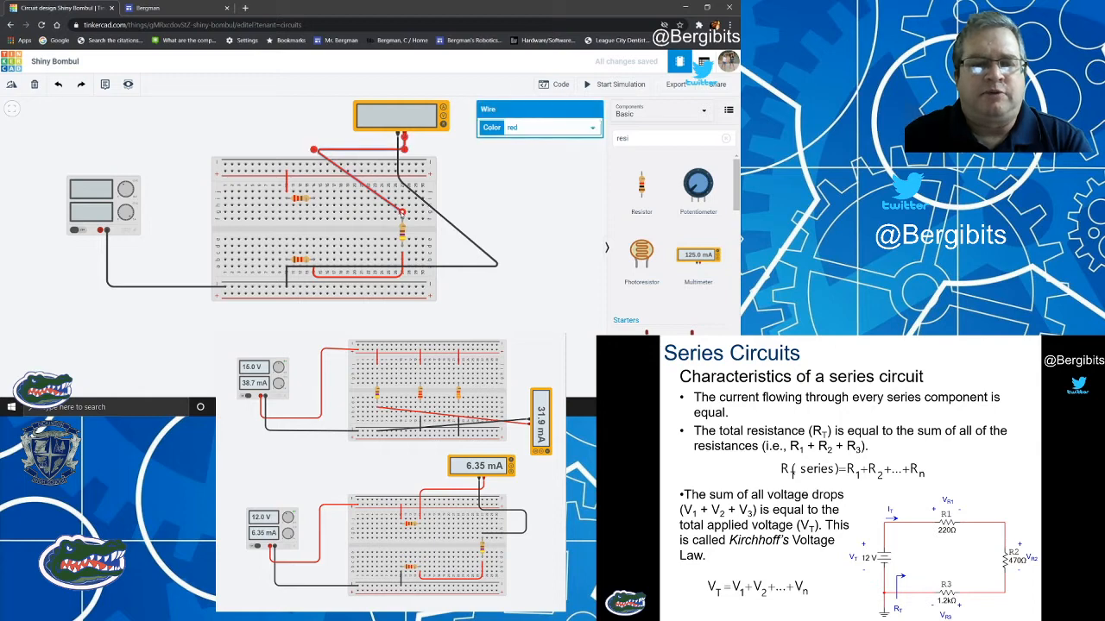
{"action": "left_click_drag", "start_coordinate": [402, 214], "coordinate": [340, 229]}
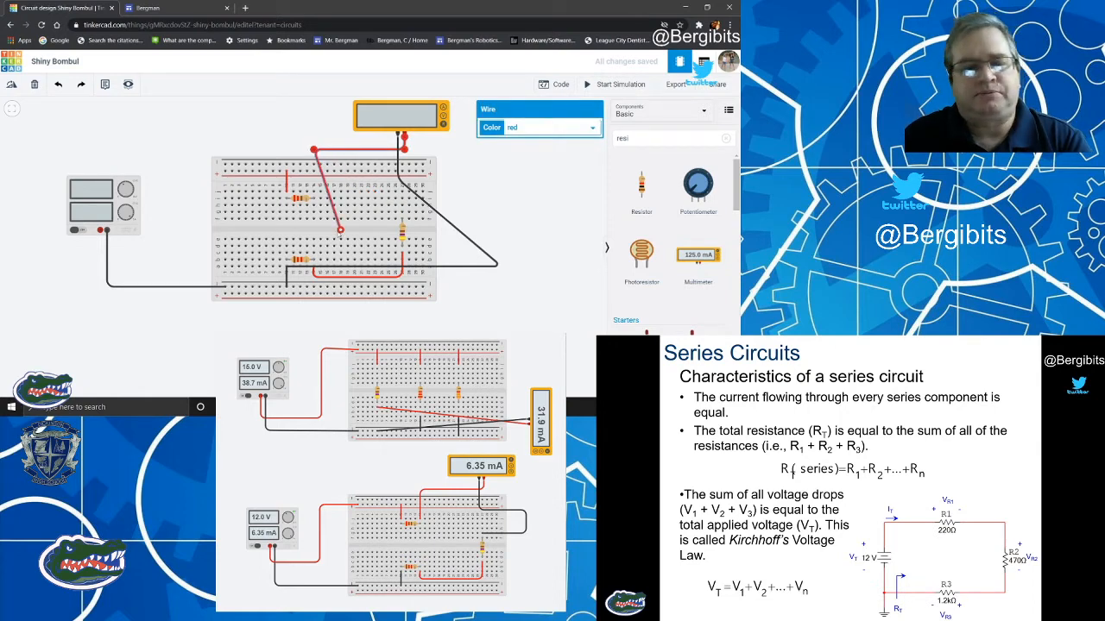
{"action": "left_click_drag", "start_coordinate": [341, 229], "coordinate": [313, 246]}
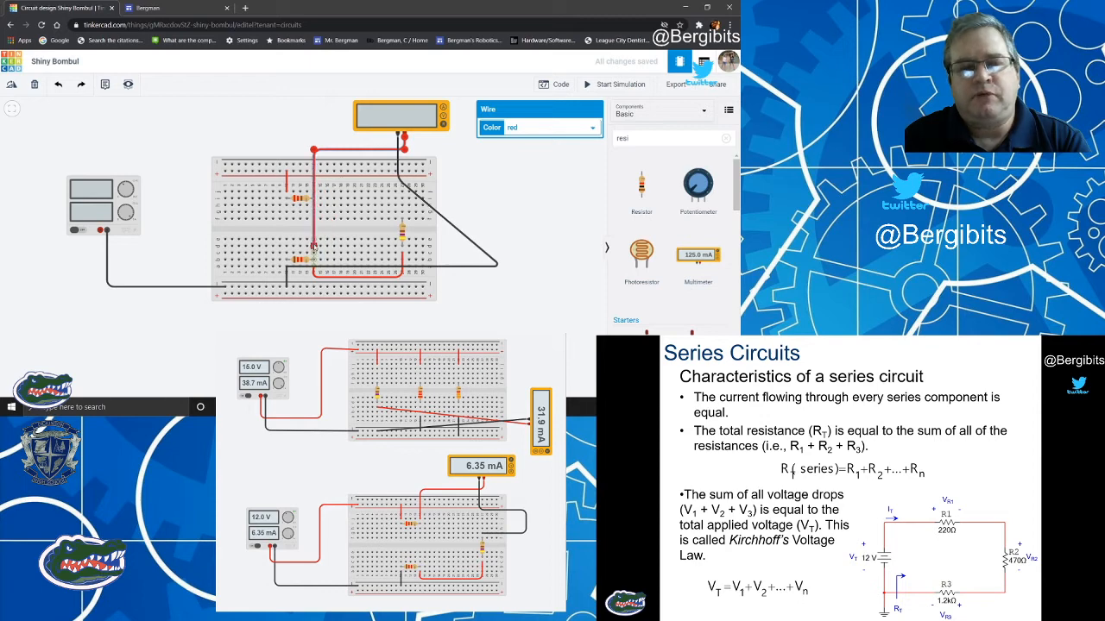
{"action": "left_click", "coordinate": [496, 265]}
{"action": "left_click_drag", "start_coordinate": [499, 267], "coordinate": [500, 289]}
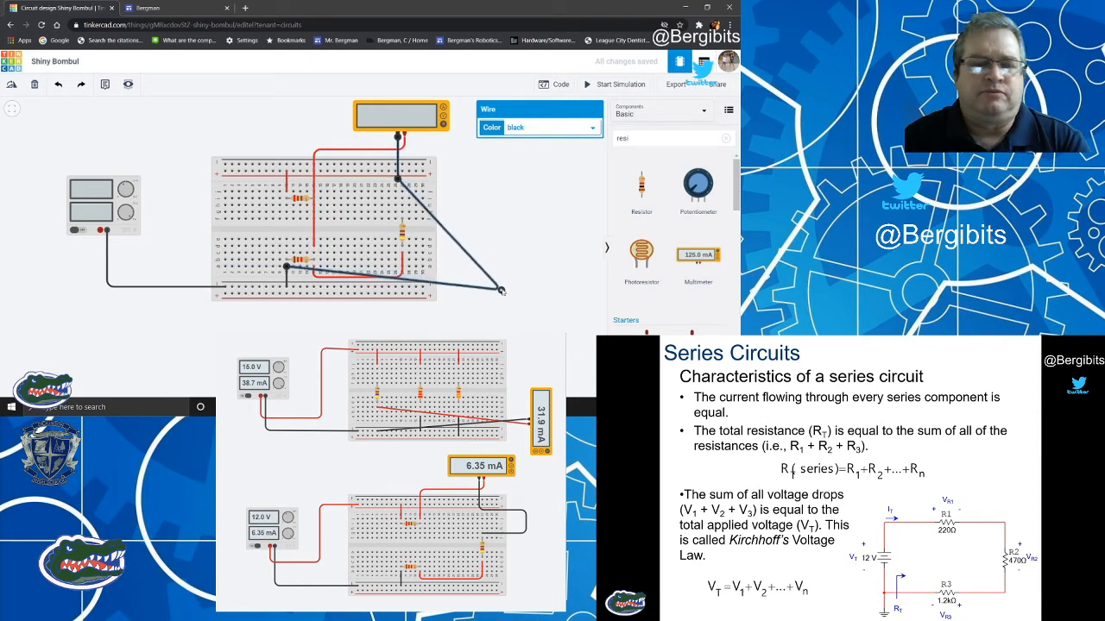
{"action": "left_click", "coordinate": [536, 254]}
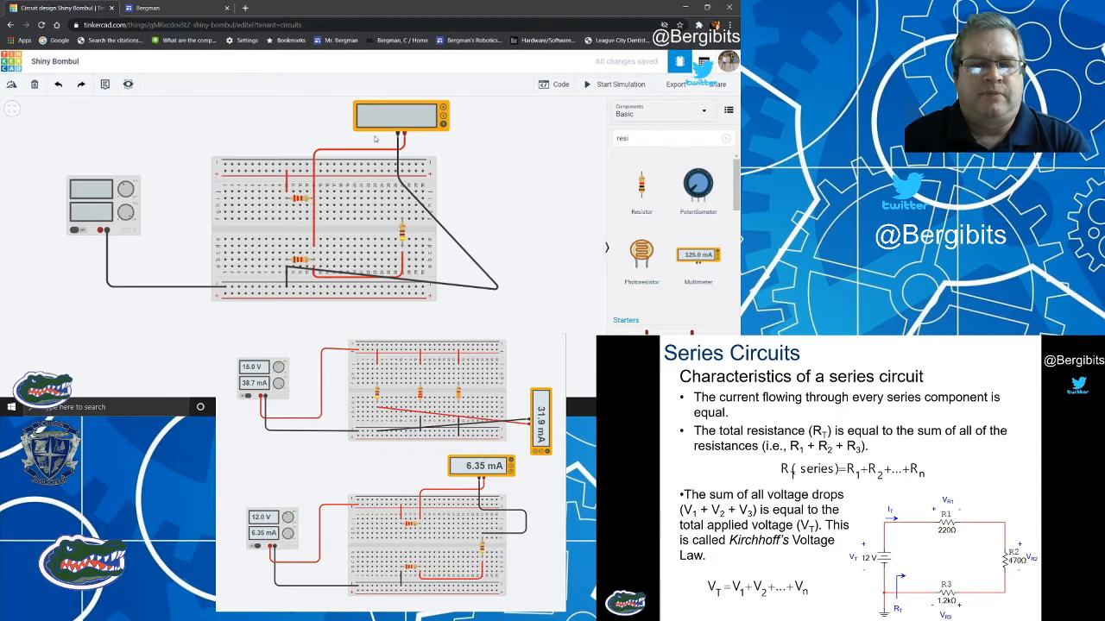
Simulate the circuit to measure the 1.2 kΩ resistor and compare the reading with its resistance property.
{"action": "left_click", "coordinate": [613, 85]}
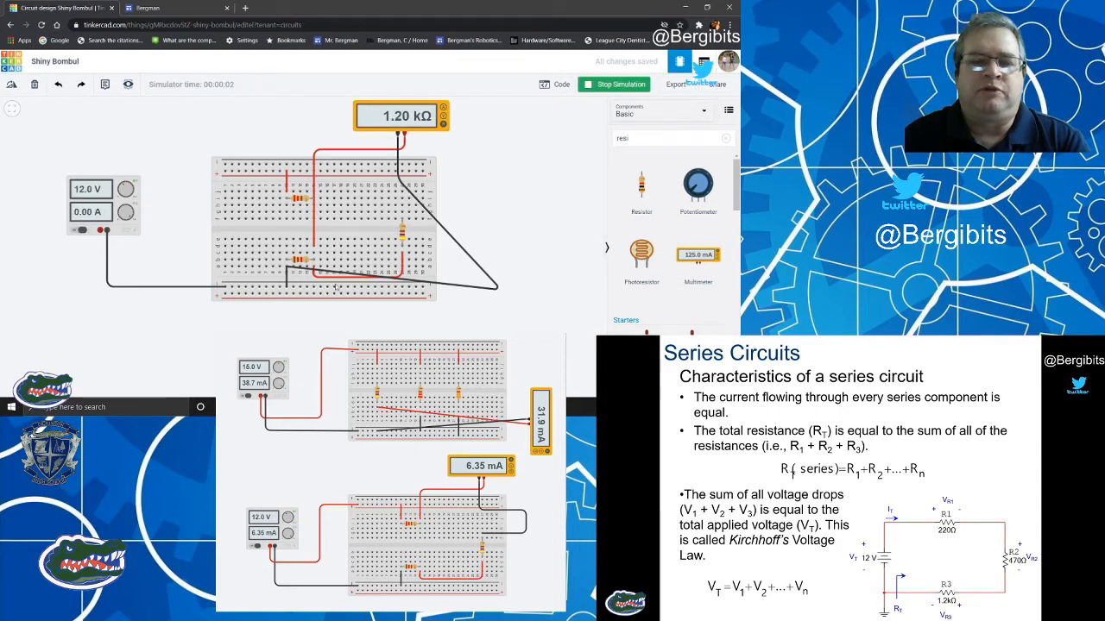
{"action": "left_click", "coordinate": [298, 259]}
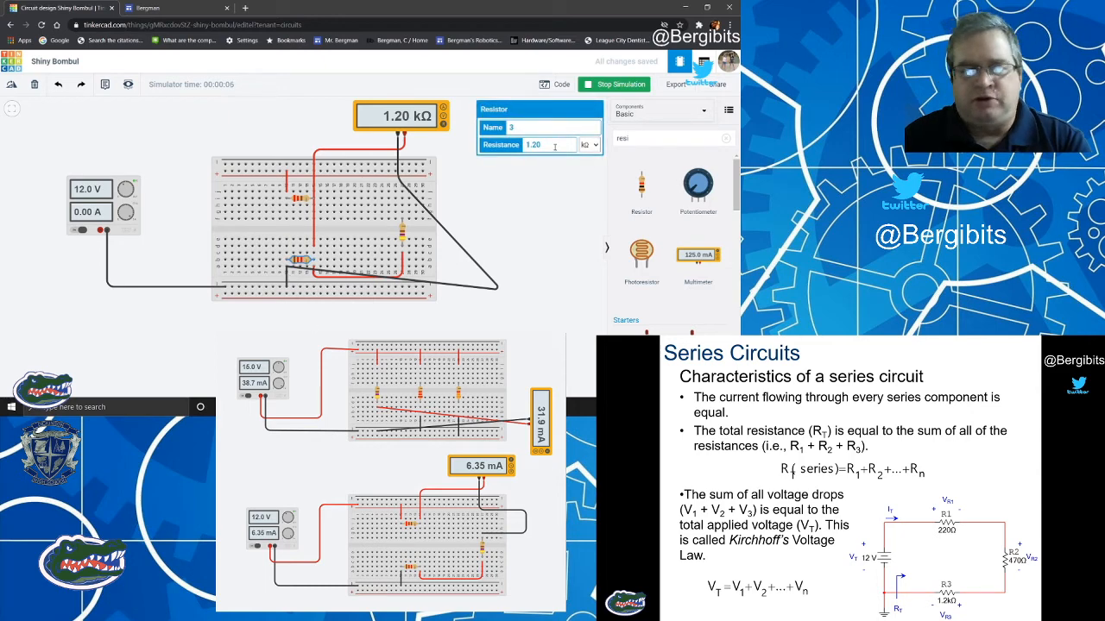
{"action": "left_click", "coordinate": [524, 182]}
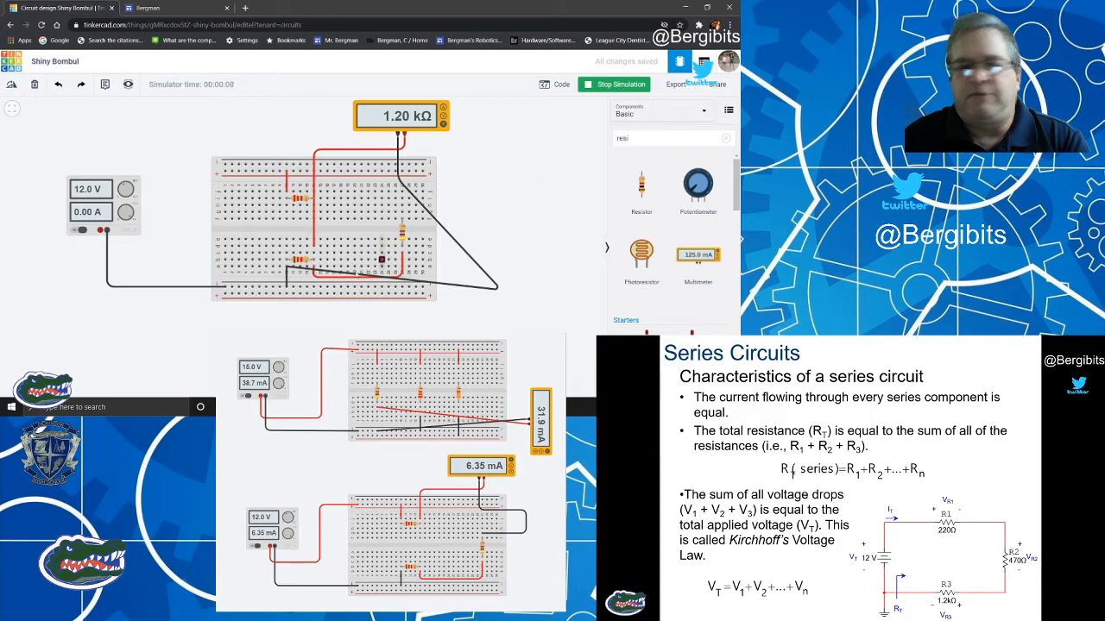
{"action": "left_click", "coordinate": [299, 261]}
{"action": "left_click", "coordinate": [525, 236]}
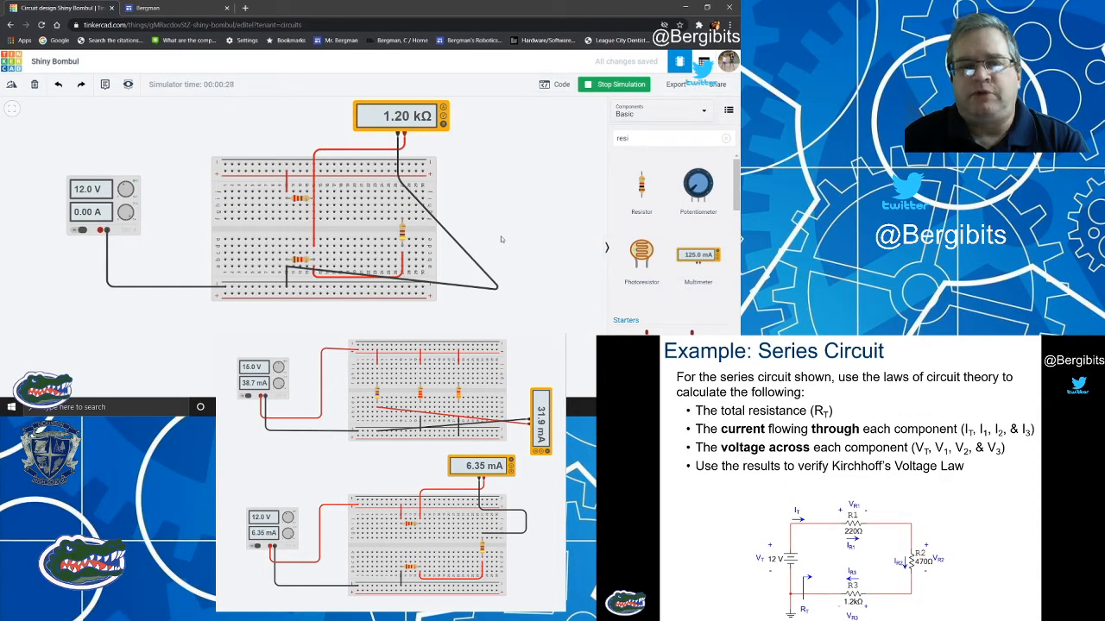
Add a second small breadboard above the multimeter, lined up with the existing breadboard.
{"action": "scroll", "coordinate": [516, 228], "scroll_direction": "down", "scroll_amount": 2}
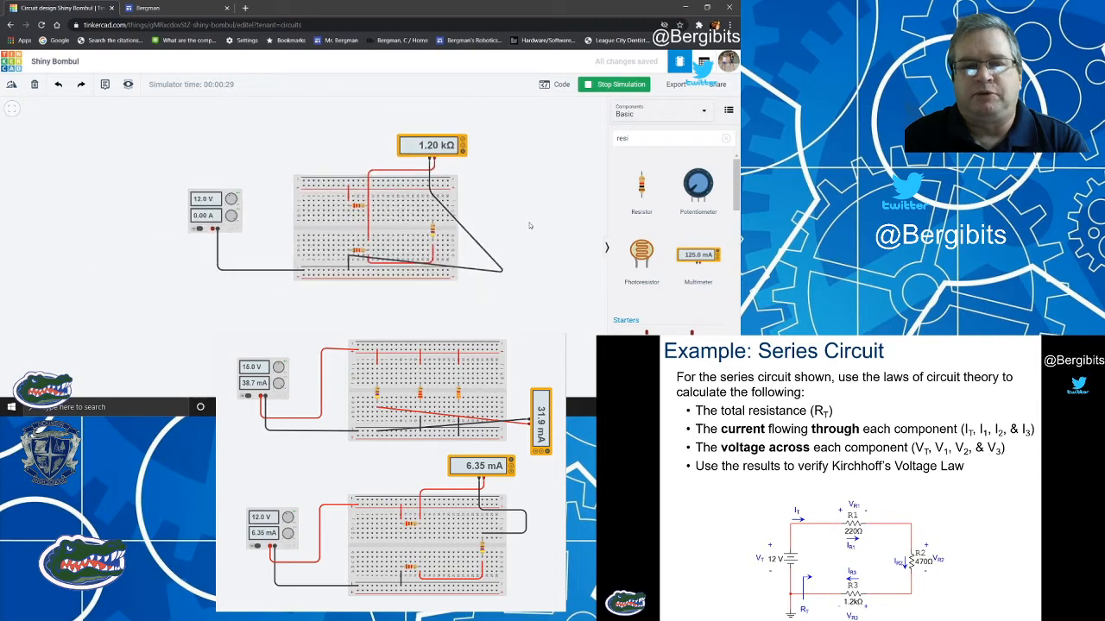
{"action": "left_click_drag", "start_coordinate": [523, 179], "coordinate": [464, 280]}
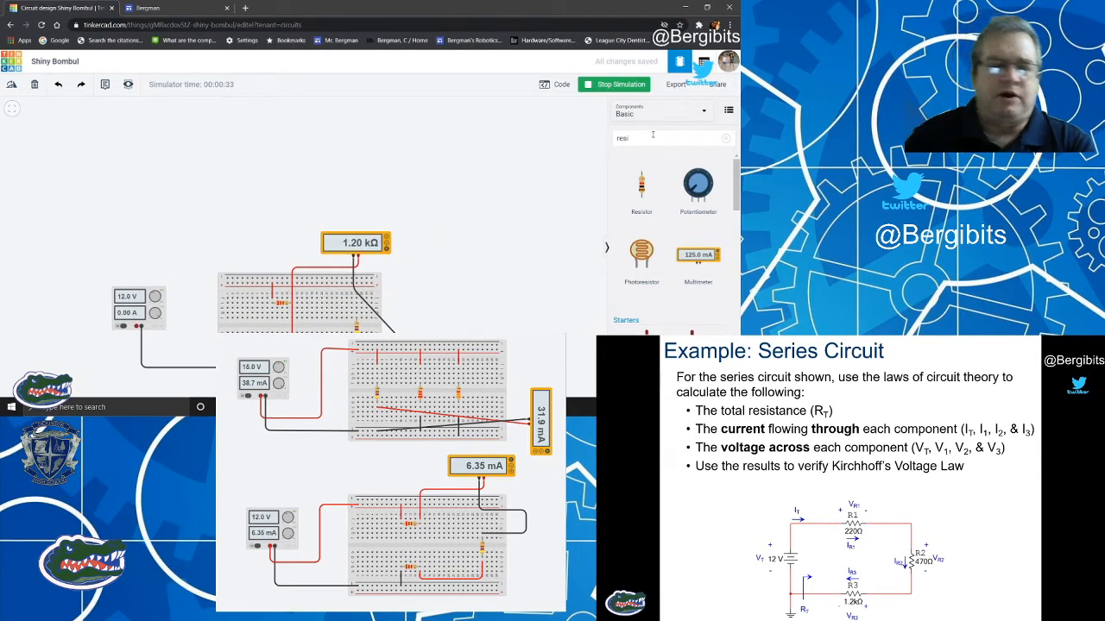
{"action": "double_click", "coordinate": [625, 138]}
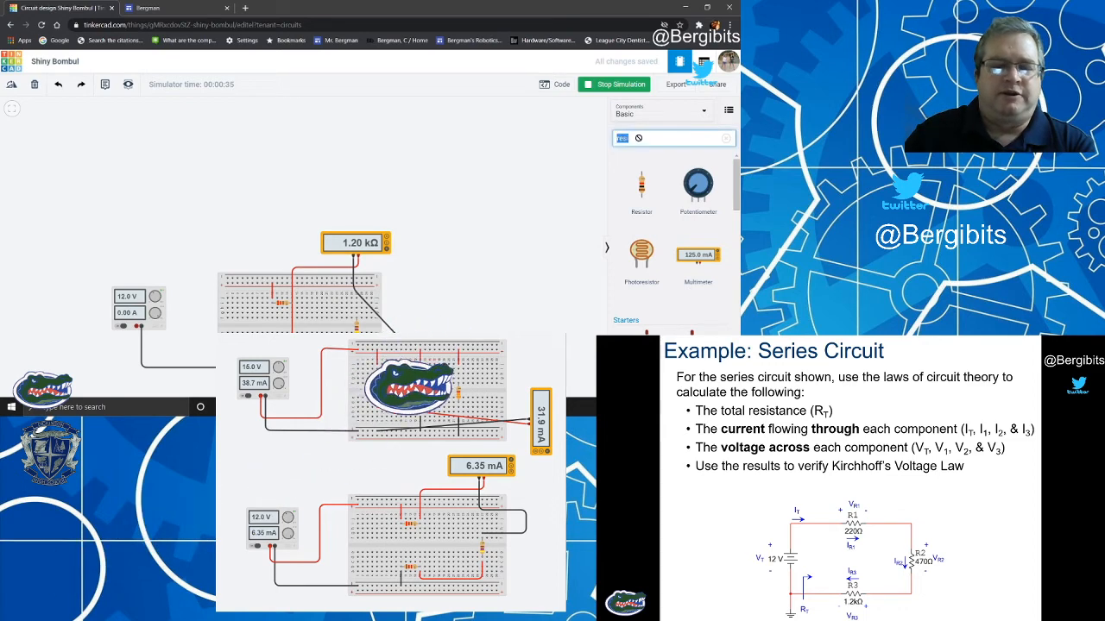
{"action": "type", "text": "bread"}
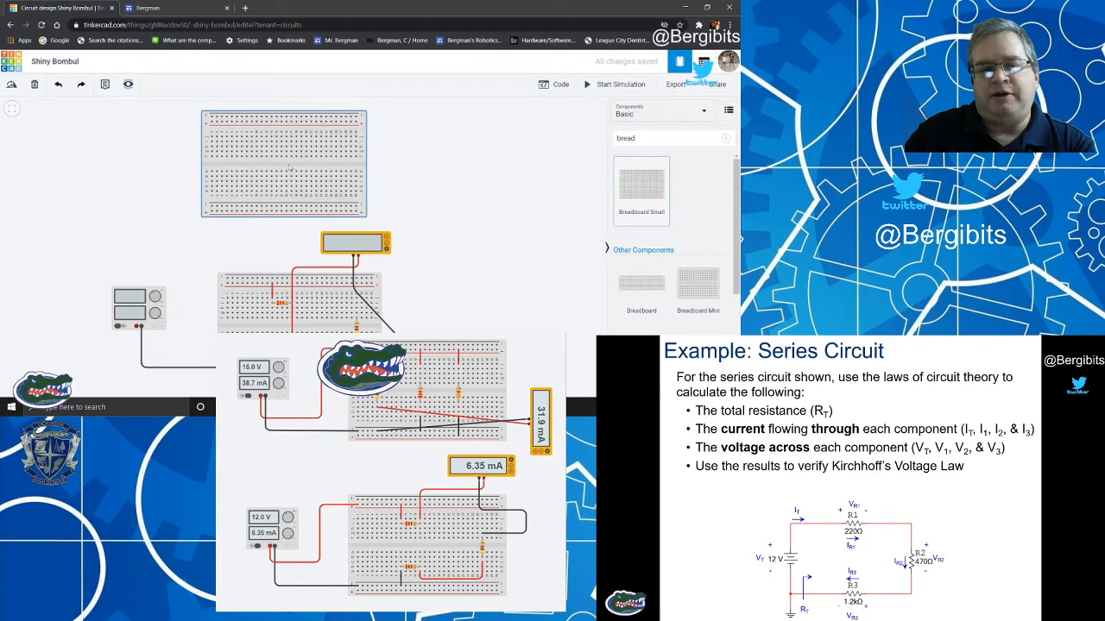
{"action": "left_click", "coordinate": [302, 168]}
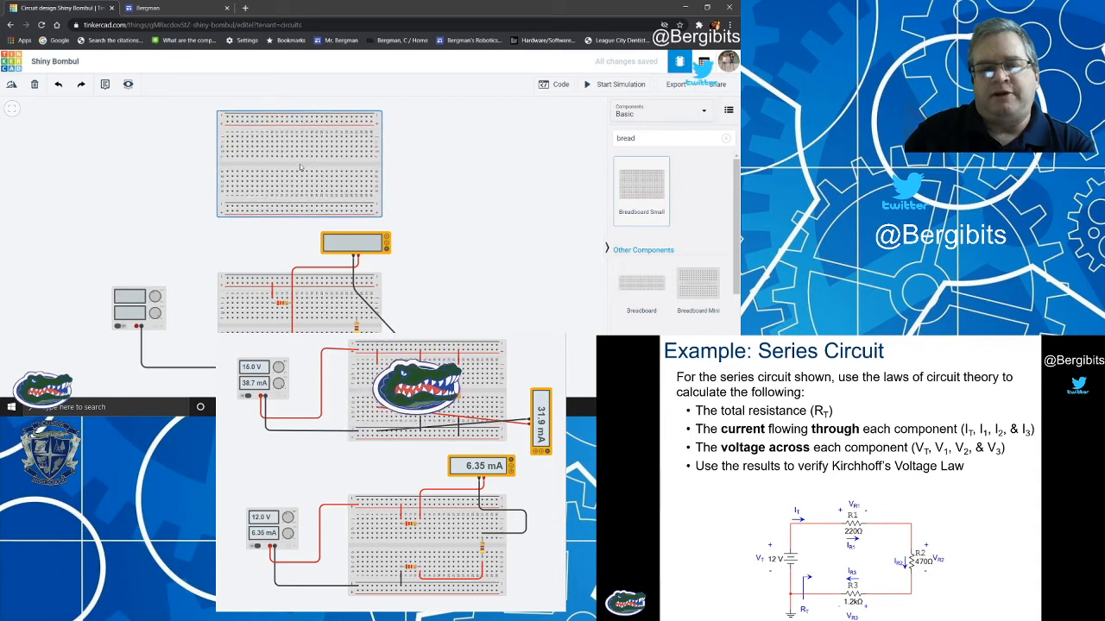
Add a power supply beside the new breadboard and set its voltage to 15 V.
{"action": "left_click", "coordinate": [637, 139]}
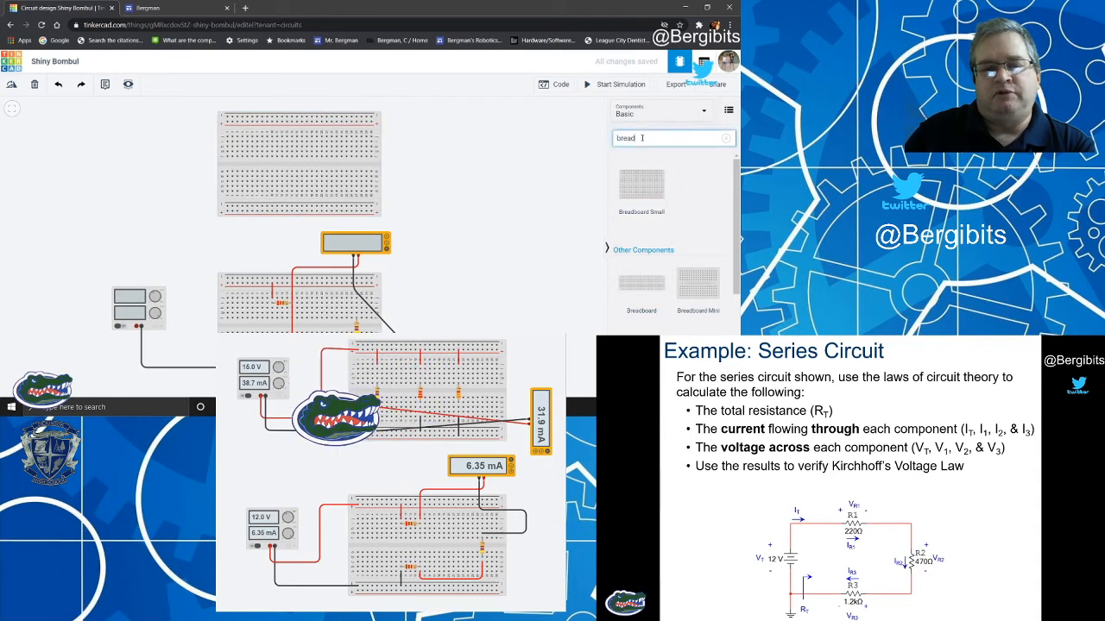
{"action": "left_click_drag", "start_coordinate": [636, 139], "coordinate": [613, 139]}
{"action": "type", "text": "power"}
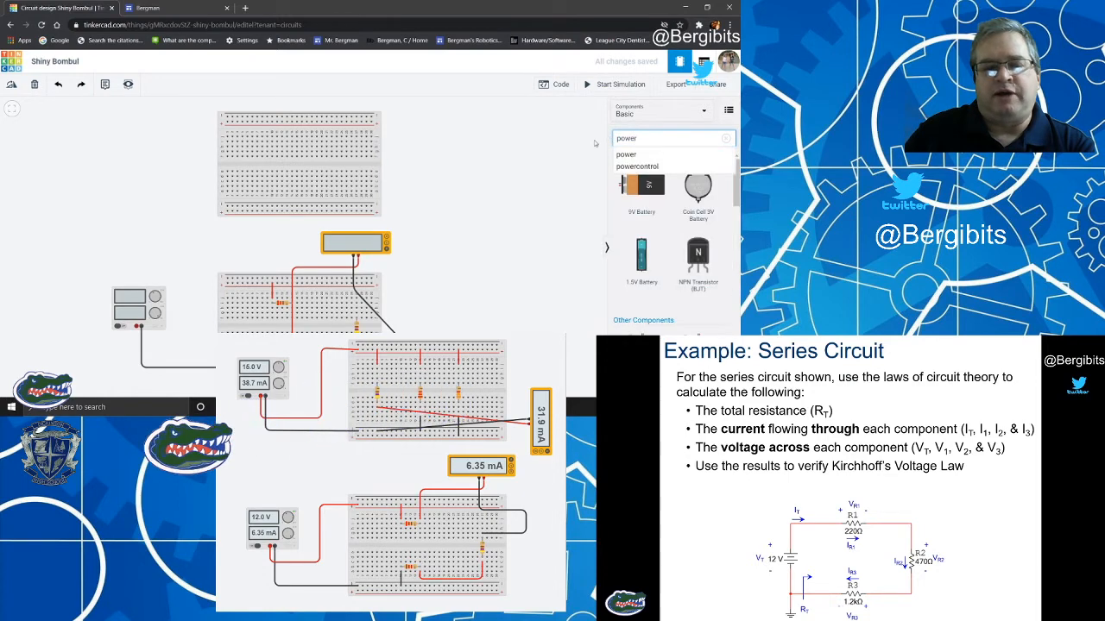
{"action": "scroll", "coordinate": [657, 246], "scroll_direction": "down", "scroll_amount": 3}
{"action": "left_click_drag", "start_coordinate": [647, 233], "coordinate": [129, 156]}
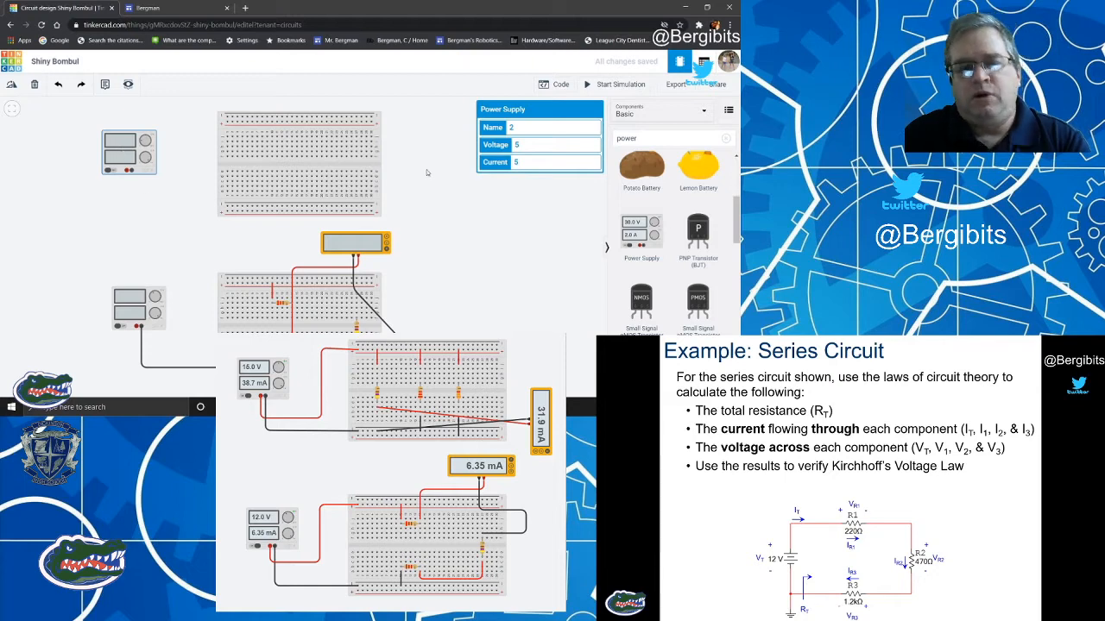
{"action": "left_click", "coordinate": [536, 145]}
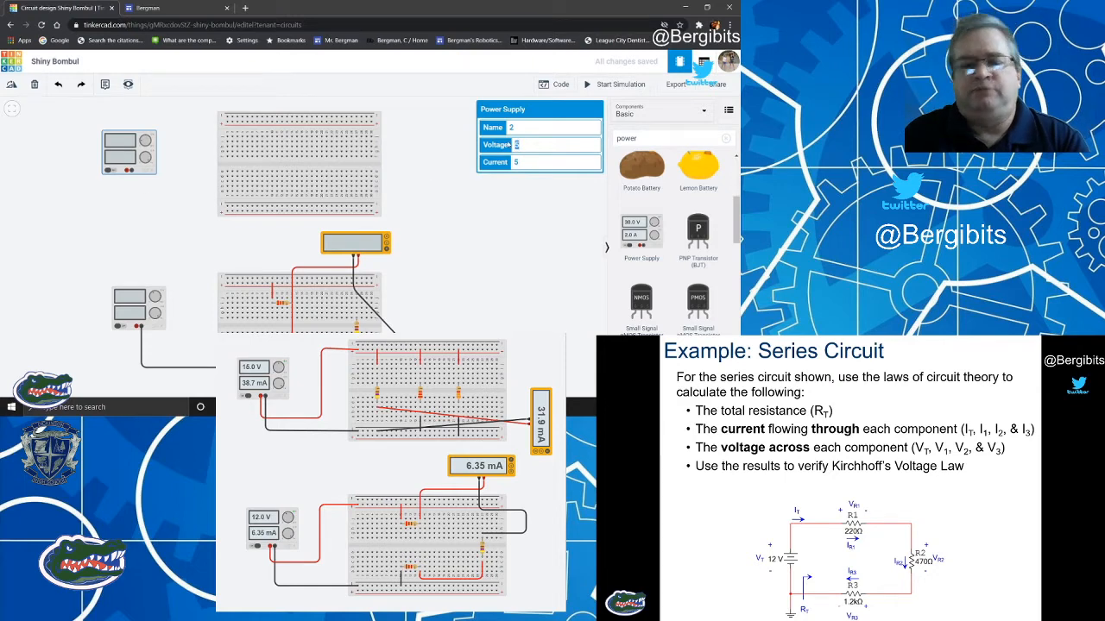
{"action": "type", "text": "15"}
{"action": "left_click", "coordinate": [450, 155]}
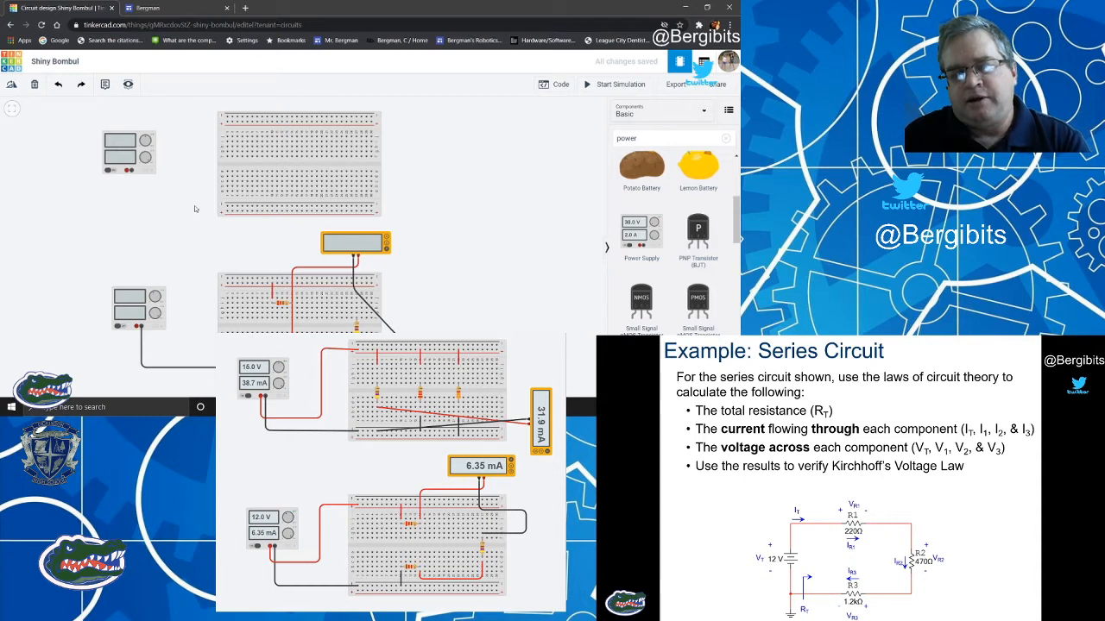
Wire the new power supply's positive terminal to the upper positive rail of the new breadboard and colour the wire red.
{"action": "scroll", "coordinate": [195, 208], "scroll_direction": "up", "scroll_amount": 1}
{"action": "scroll", "coordinate": [207, 222], "scroll_direction": "up", "scroll_amount": 1}
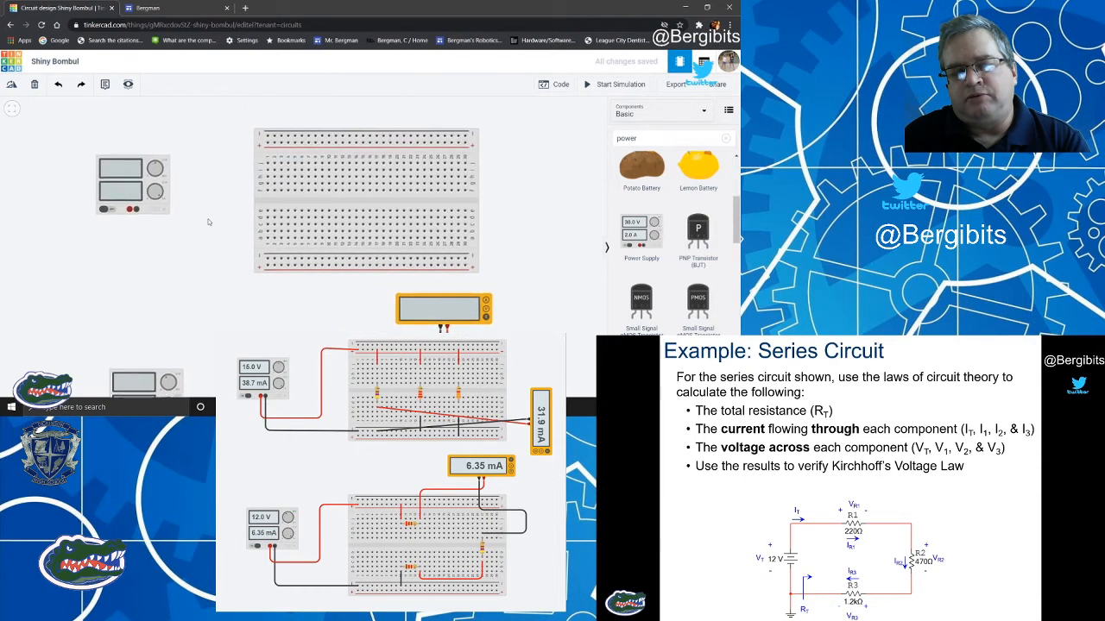
{"action": "left_click", "coordinate": [142, 221]}
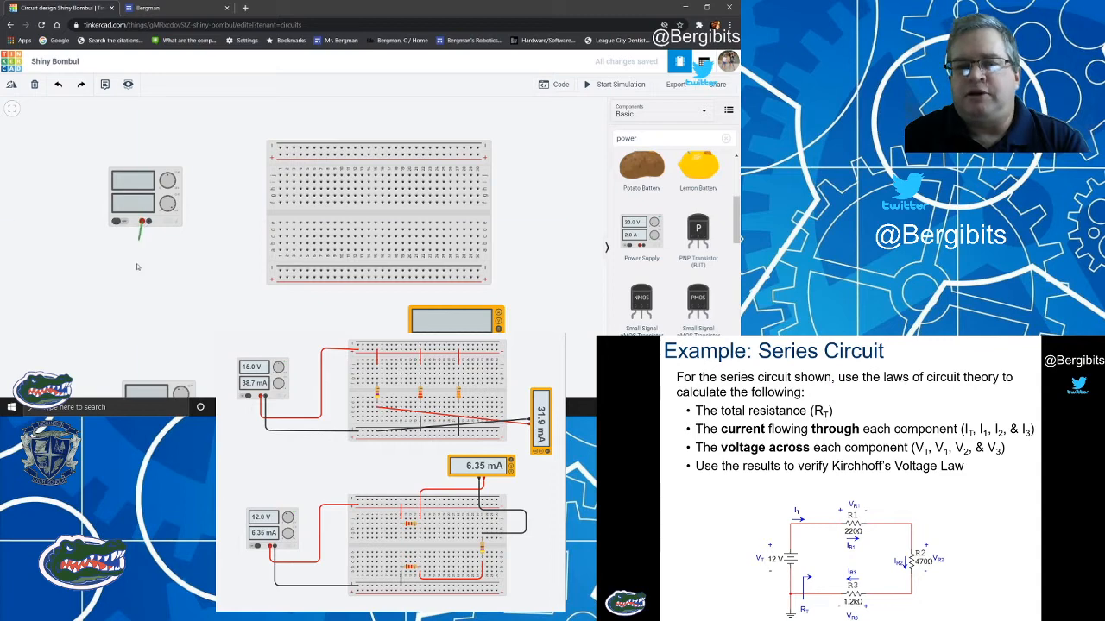
{"action": "left_click", "coordinate": [143, 253]}
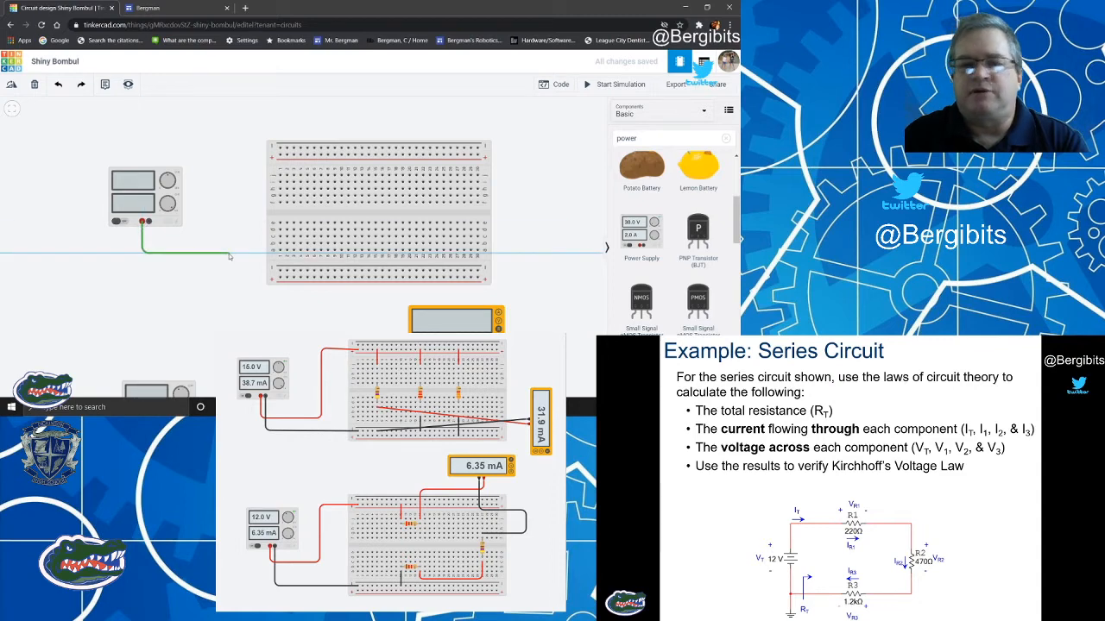
{"action": "left_click", "coordinate": [230, 253]}
{"action": "left_click", "coordinate": [230, 155]}
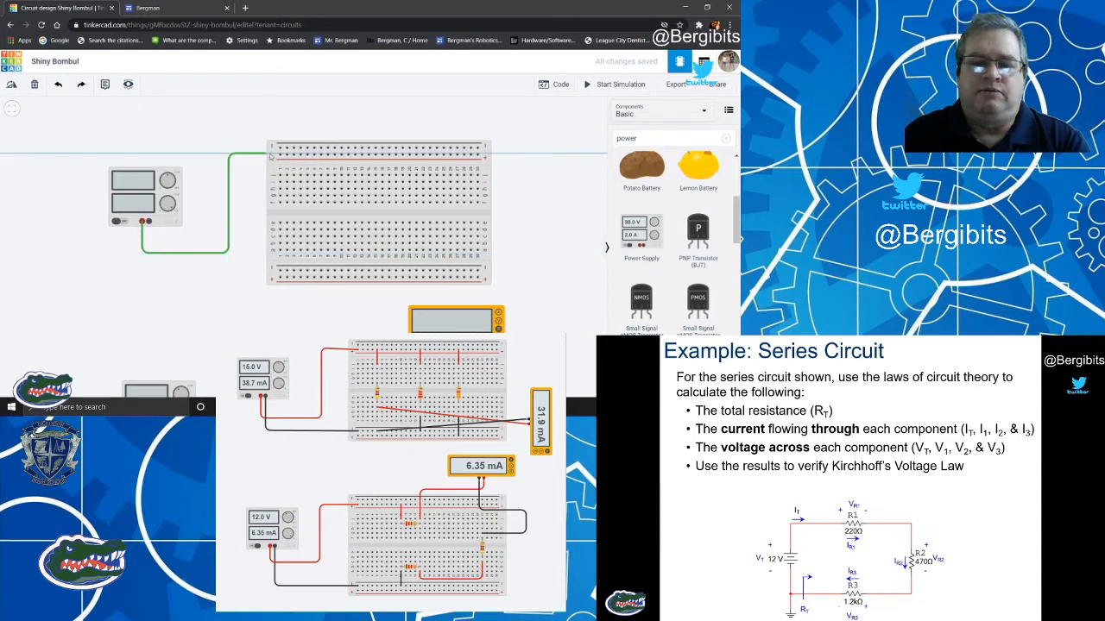
{"action": "left_click", "coordinate": [280, 155]}
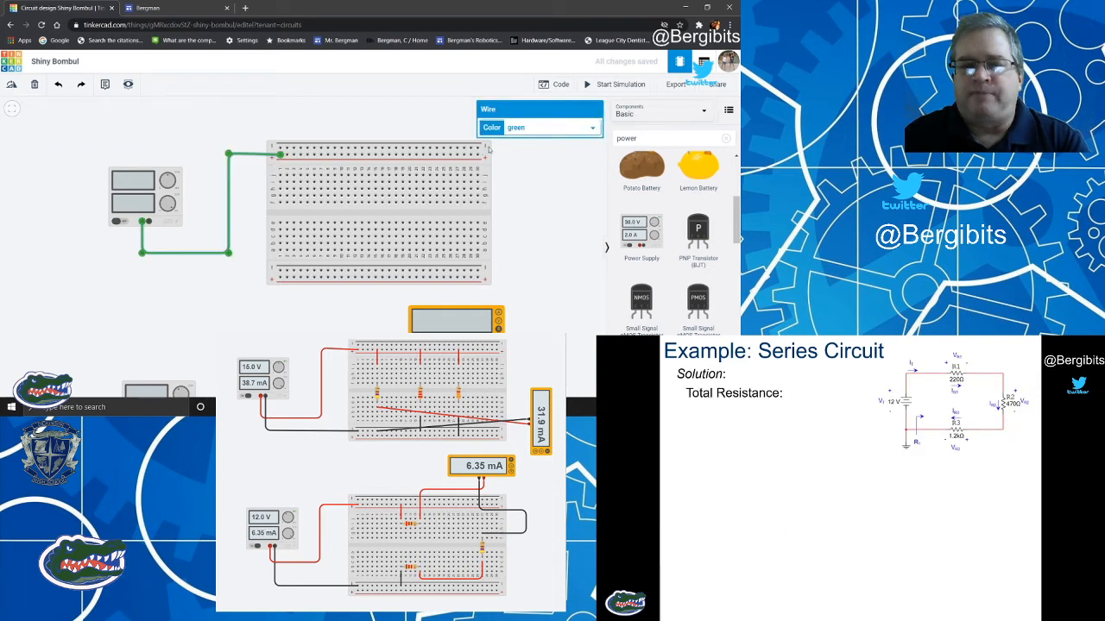
{"action": "left_click", "coordinate": [516, 129]}
{"action": "left_click", "coordinate": [515, 148]}
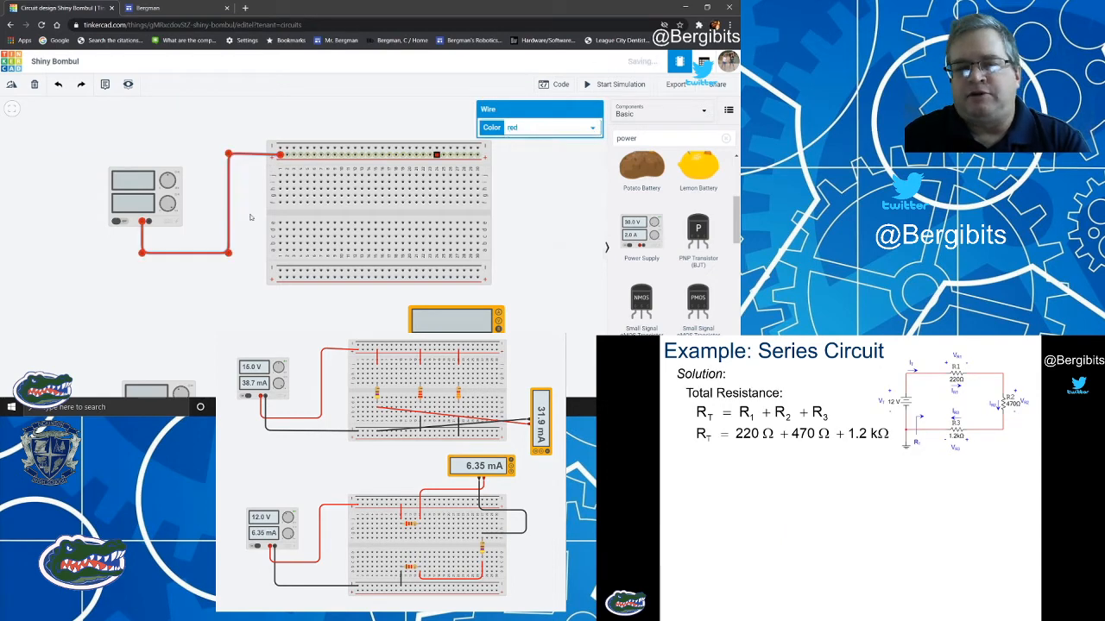
Wire the new supply's negative terminal to the lower negative rail of the new breadboard, square up the bend and colour it black.
{"action": "left_click", "coordinate": [150, 223]}
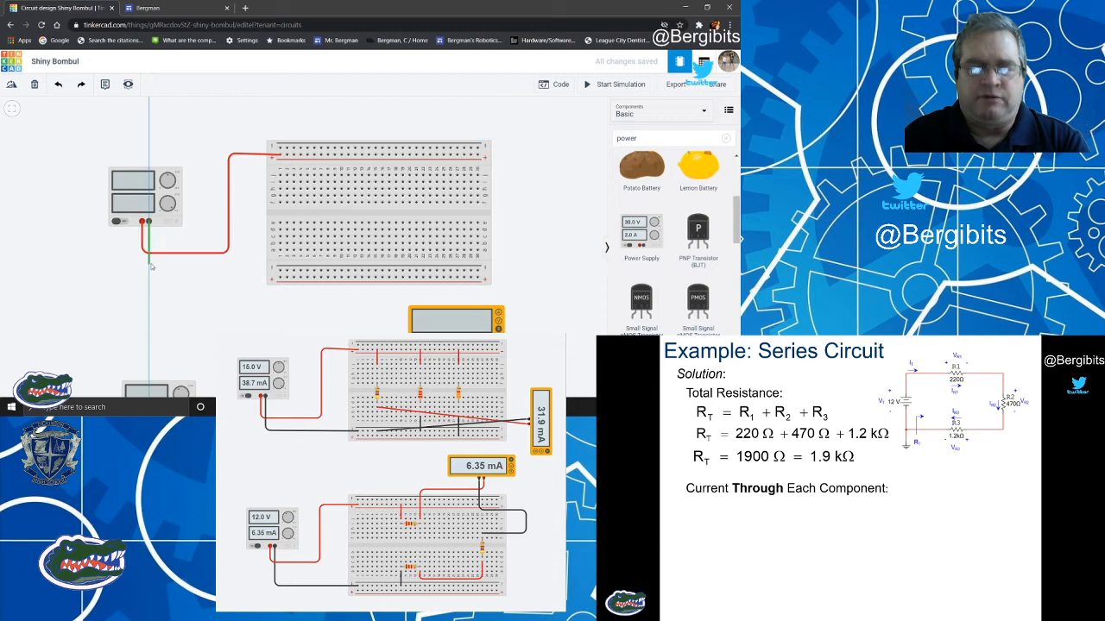
{"action": "left_click", "coordinate": [149, 264]}
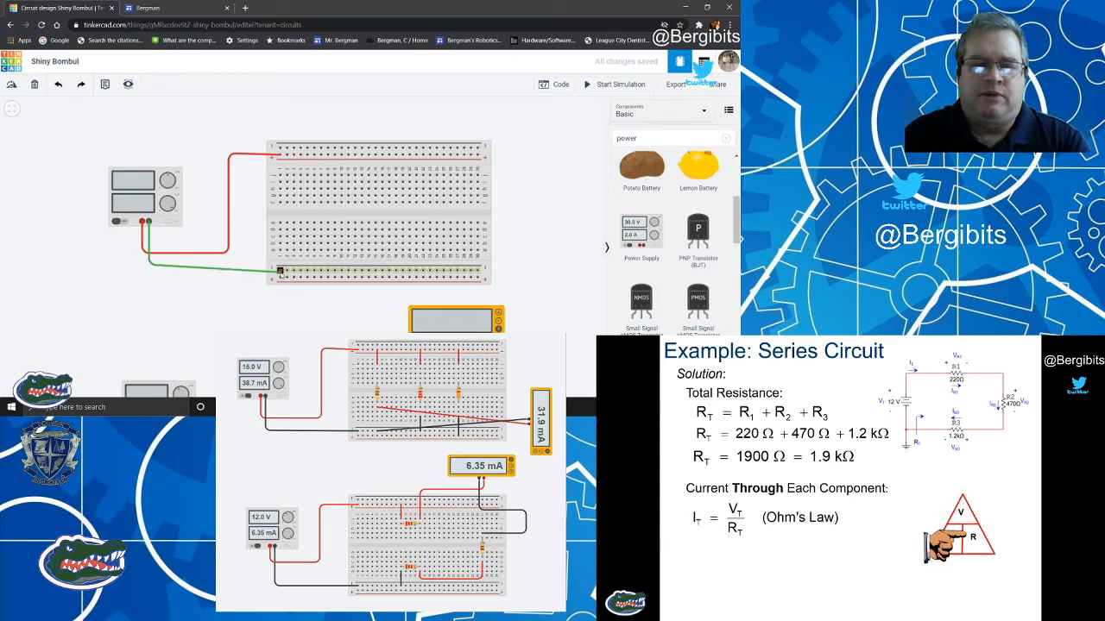
{"action": "left_click", "coordinate": [281, 271]}
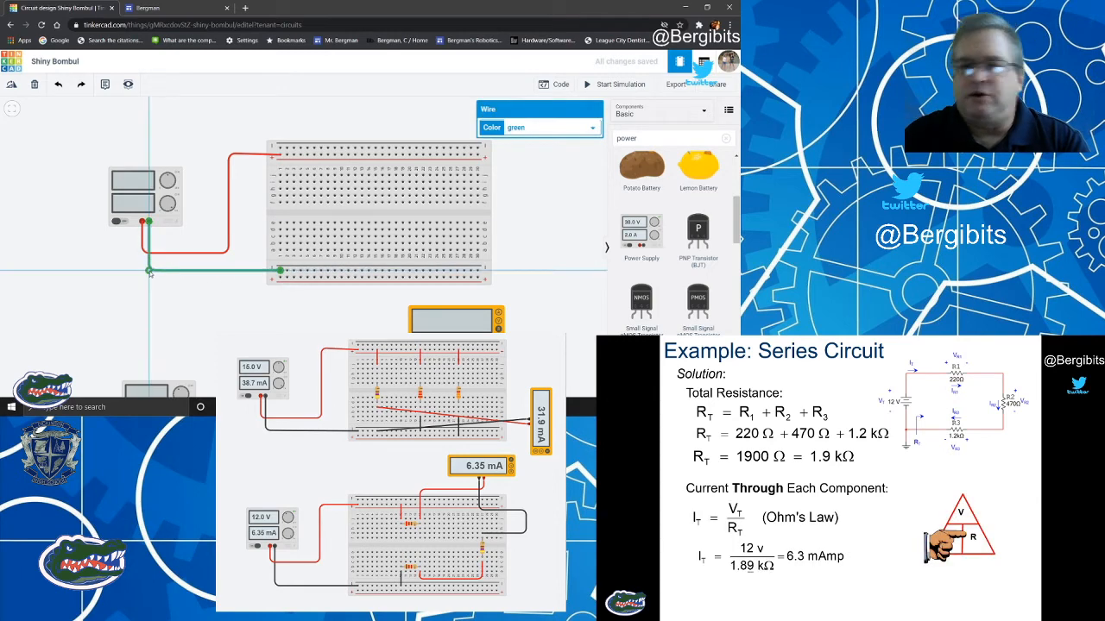
{"action": "left_click", "coordinate": [537, 131]}
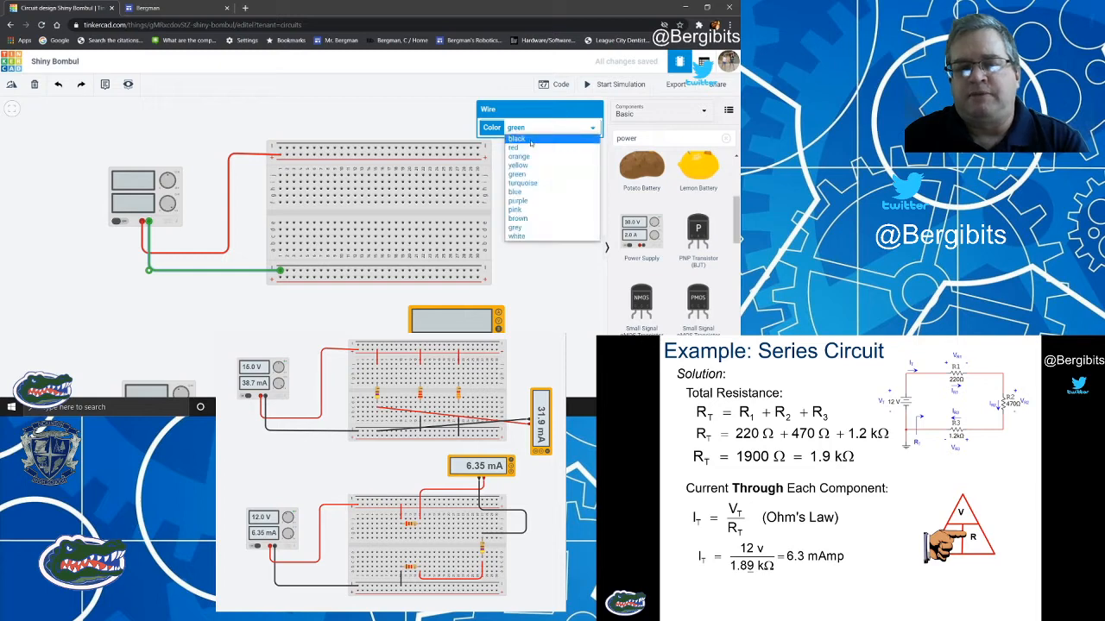
{"action": "left_click", "coordinate": [532, 143]}
{"action": "left_click", "coordinate": [547, 183]}
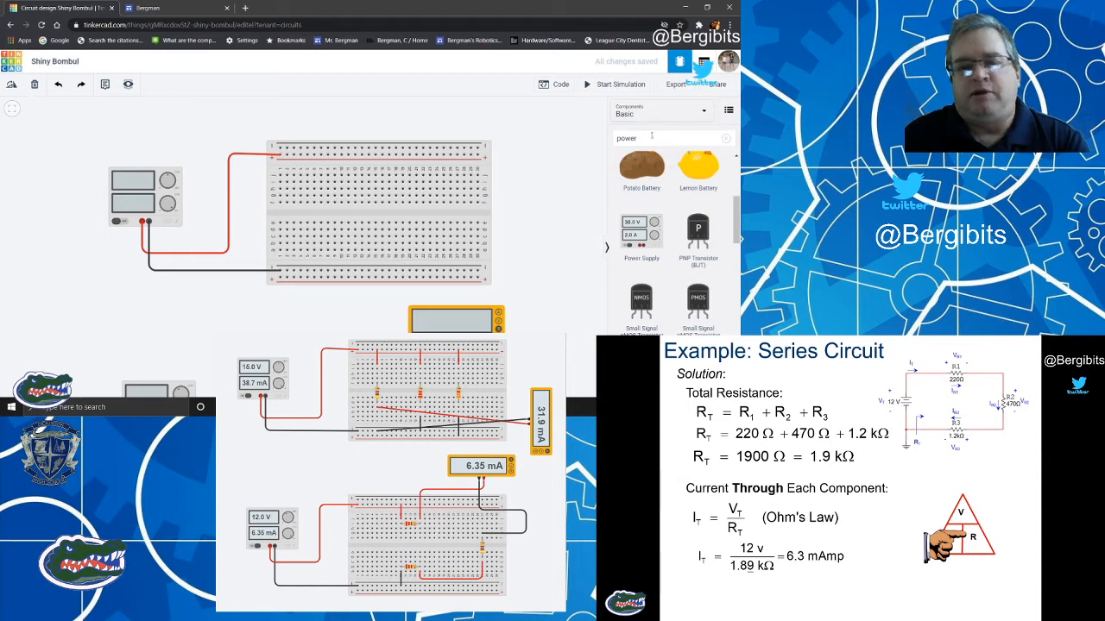
Find the resistor component and place three resistors side by side above the new breadboard.
{"action": "left_click_drag", "start_coordinate": [652, 136], "coordinate": [614, 140]}
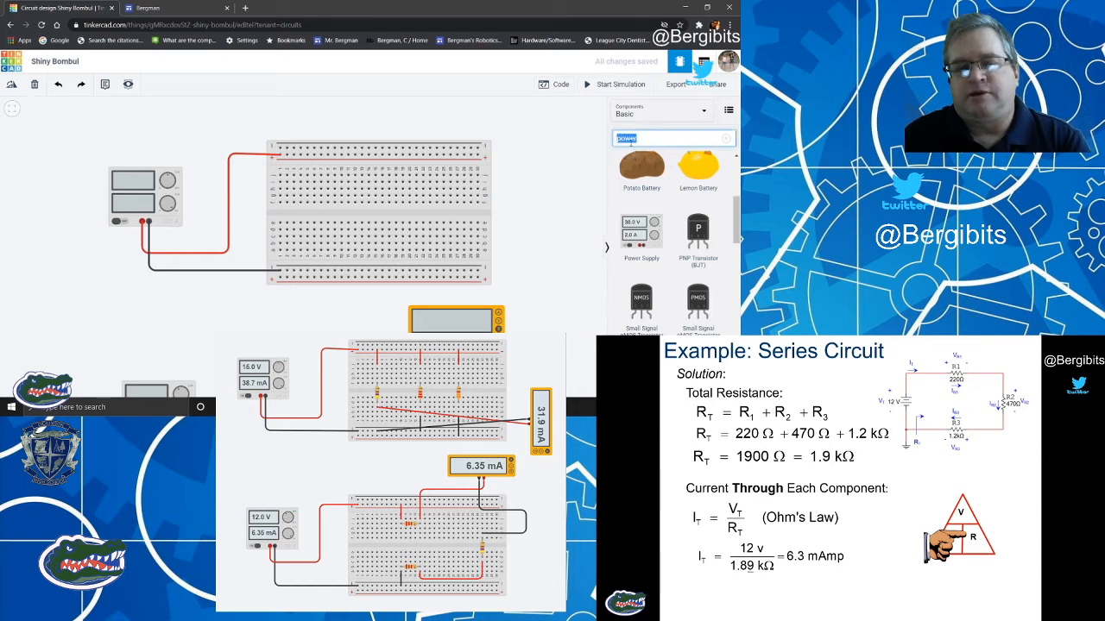
{"action": "type", "text": "res"}
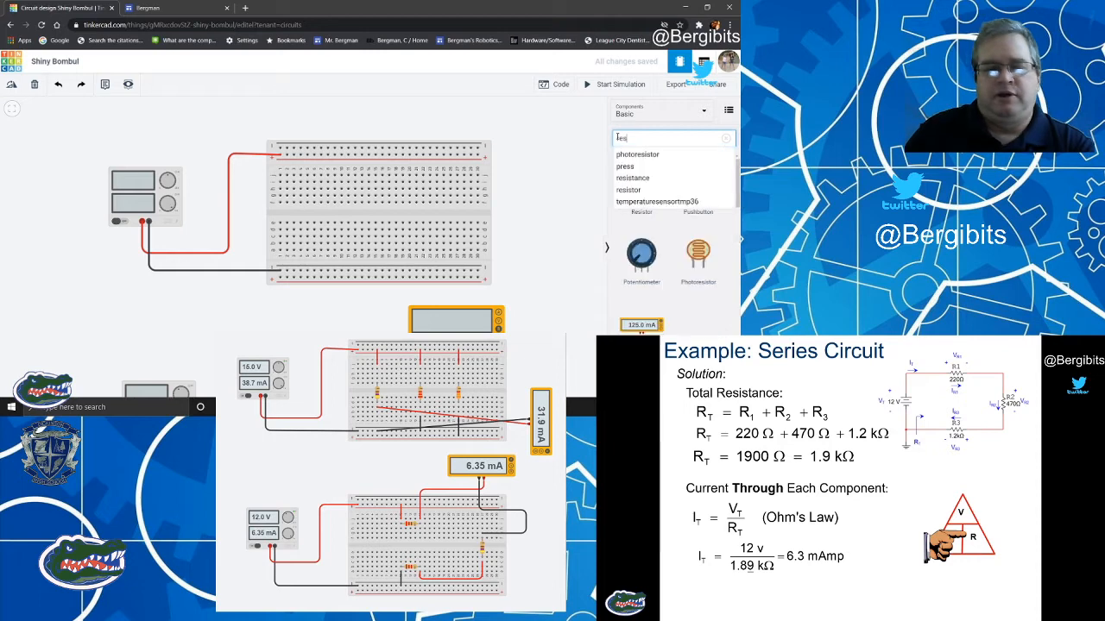
{"action": "type", "text": "is"}
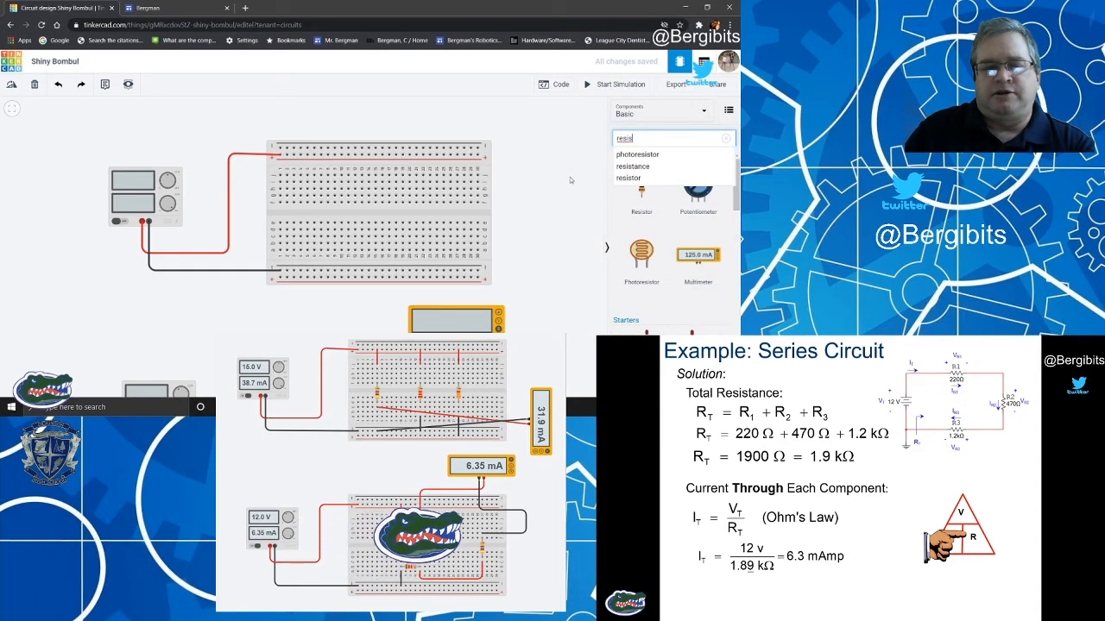
{"action": "left_click_drag", "start_coordinate": [641, 183], "coordinate": [353, 110]}
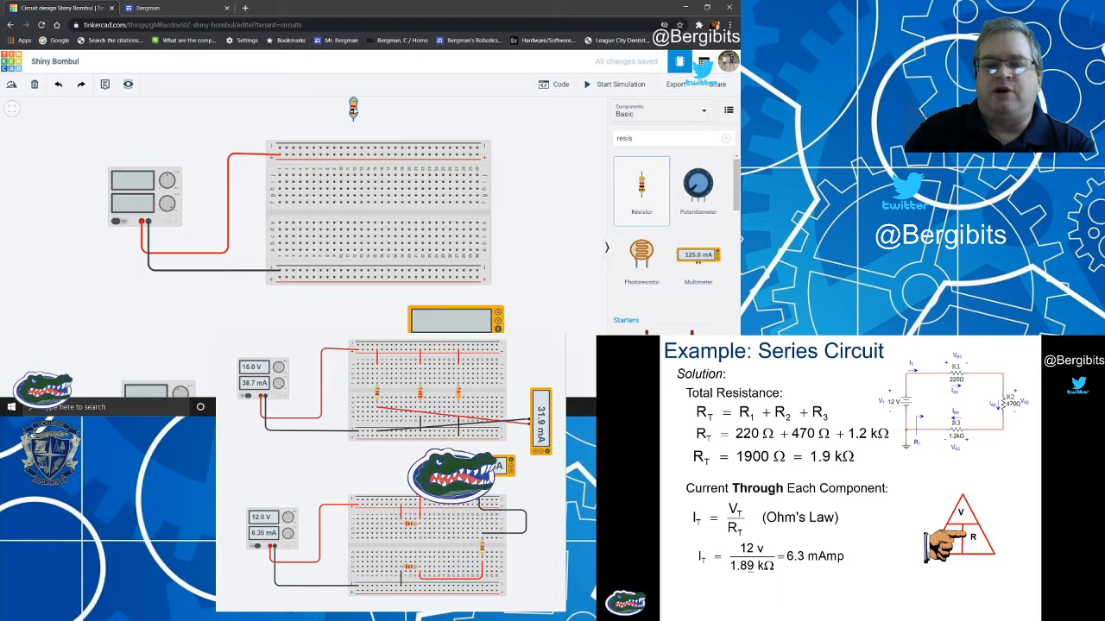
{"action": "left_click", "coordinate": [353, 110]}
{"action": "left_click_drag", "start_coordinate": [646, 185], "coordinate": [364, 110]}
{"action": "left_click", "coordinate": [364, 110]}
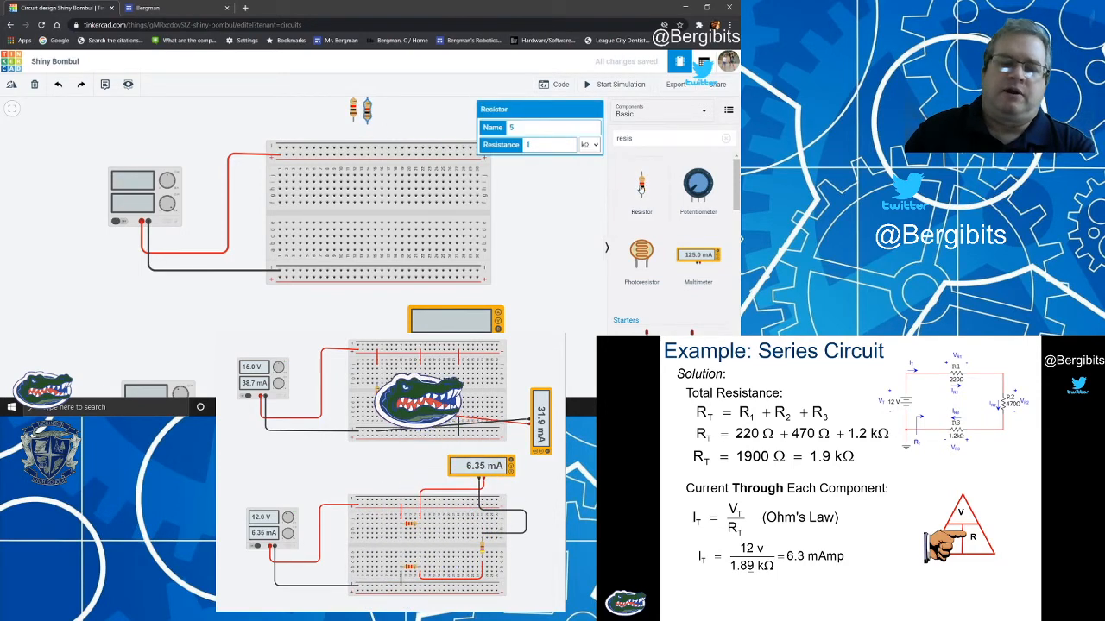
{"action": "left_click_drag", "start_coordinate": [640, 184], "coordinate": [380, 110]}
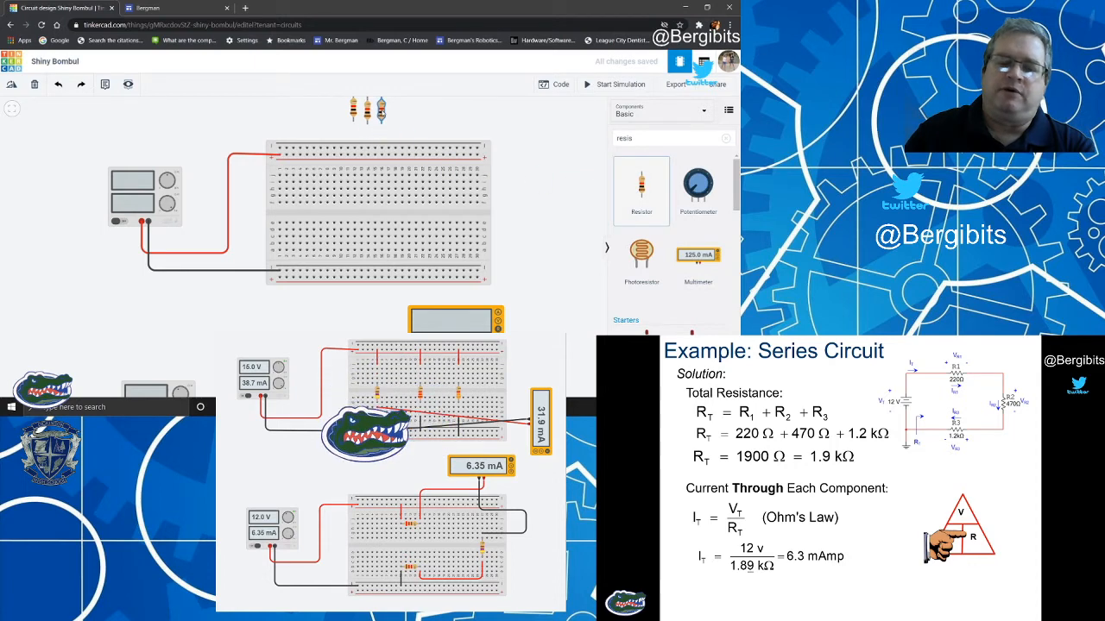
{"action": "left_click", "coordinate": [431, 127]}
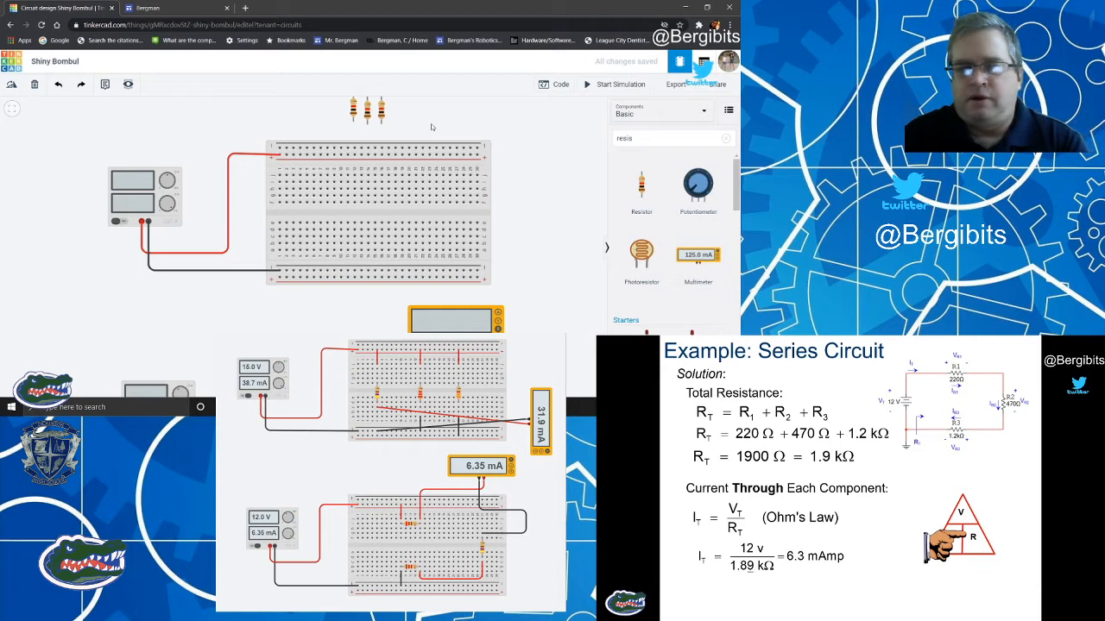
Move the three resistors onto the new breadboard, spaced apart and each bridging the centre gap.
{"action": "left_click_drag", "start_coordinate": [353, 110], "coordinate": [312, 219]}
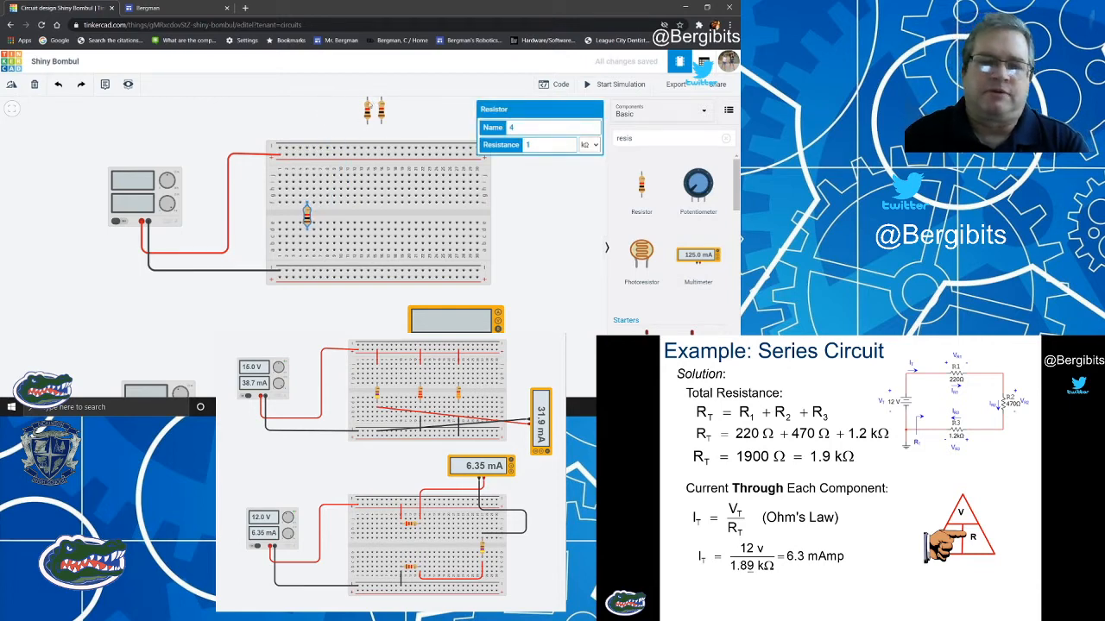
{"action": "left_click_drag", "start_coordinate": [367, 109], "coordinate": [368, 220]}
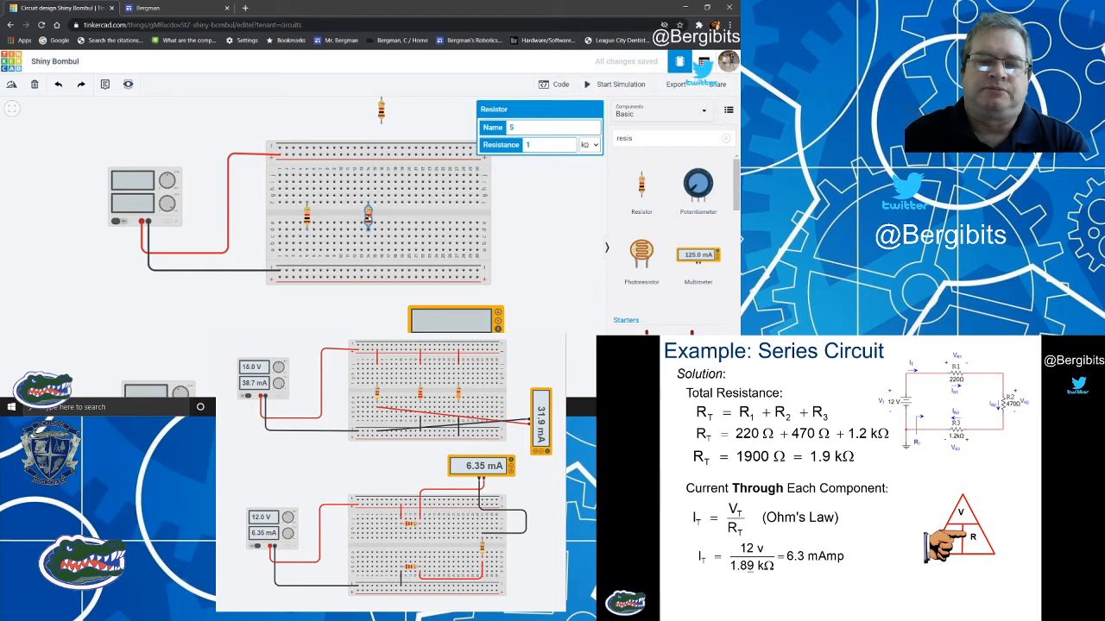
{"action": "left_click_drag", "start_coordinate": [382, 113], "coordinate": [422, 221]}
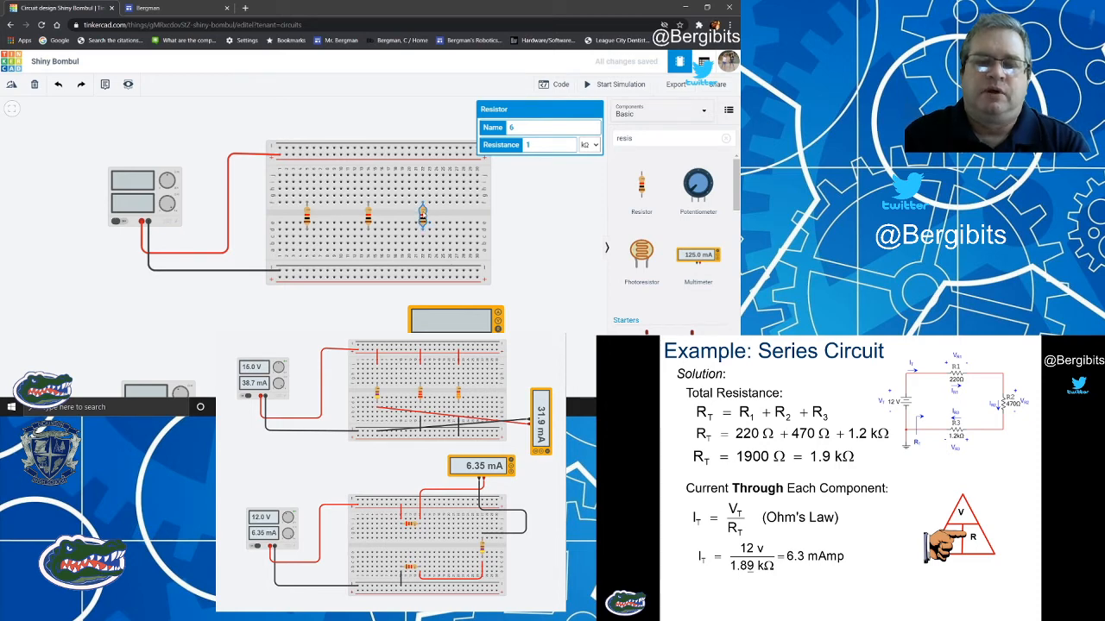
Set the rightmost resistor's resistance to 3.3 kΩ.
{"action": "double_click", "coordinate": [539, 145]}
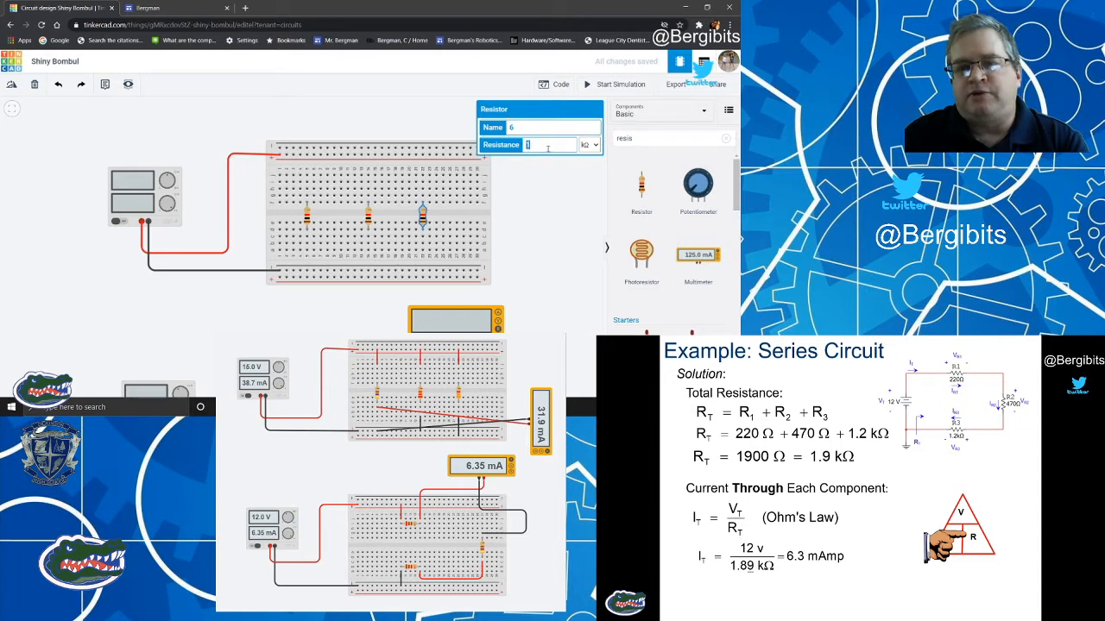
{"action": "type", "text": "3.3"}
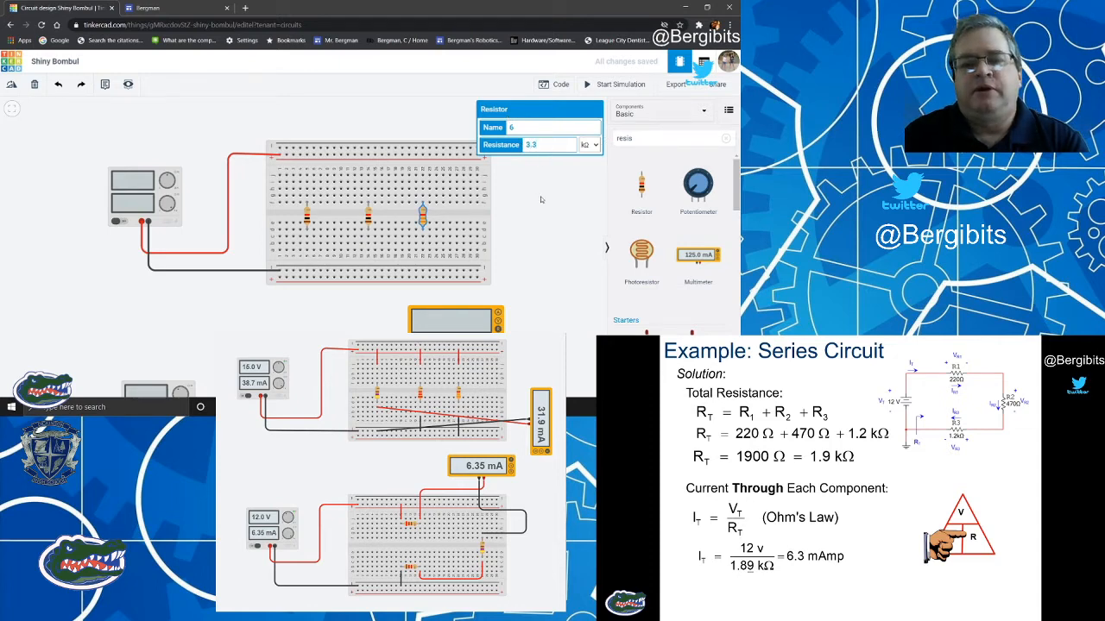
{"action": "left_click", "coordinate": [541, 200]}
Set the middle resistor's resistance to 2.2 kΩ.
{"action": "left_click", "coordinate": [367, 219]}
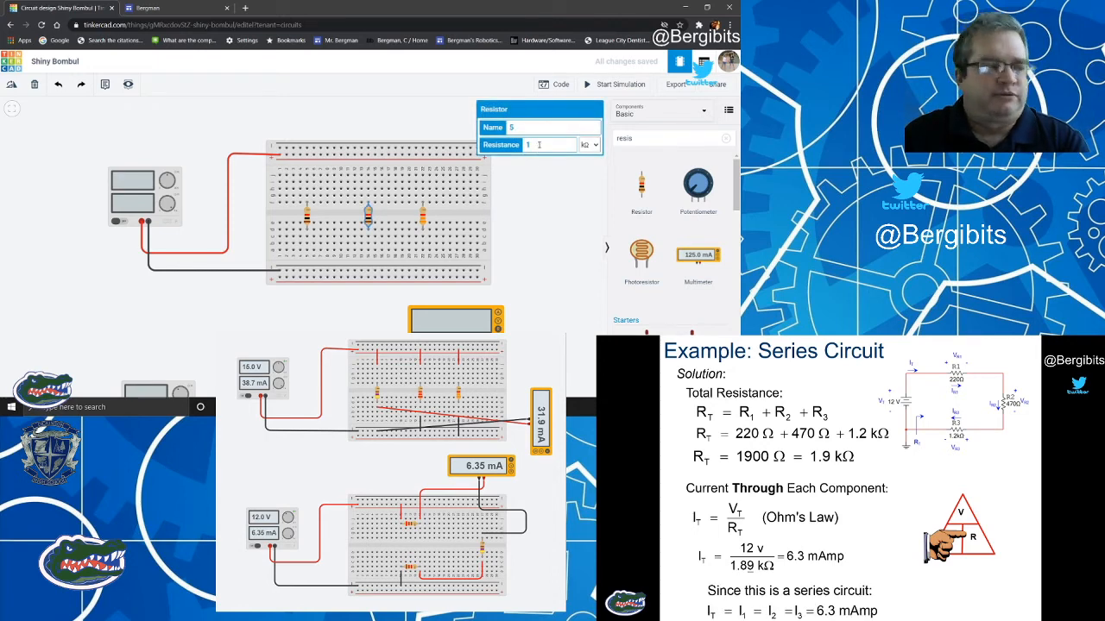
{"action": "left_click_drag", "start_coordinate": [540, 145], "coordinate": [527, 145]}
{"action": "type", "text": "2"}
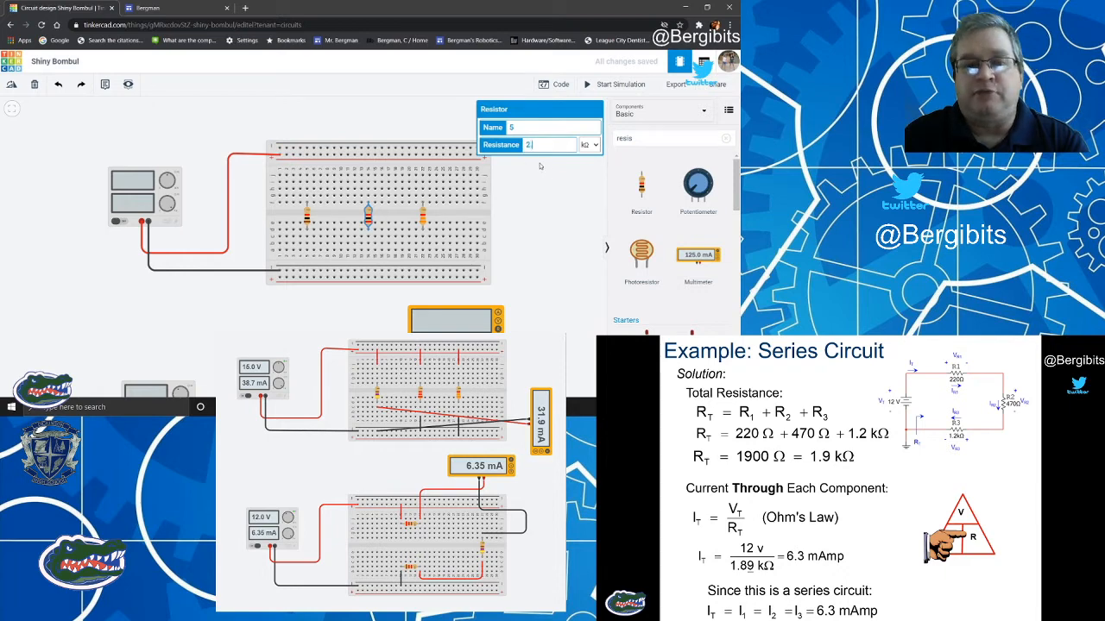
{"action": "type", "text": ".2"}
{"action": "left_click", "coordinate": [540, 166]}
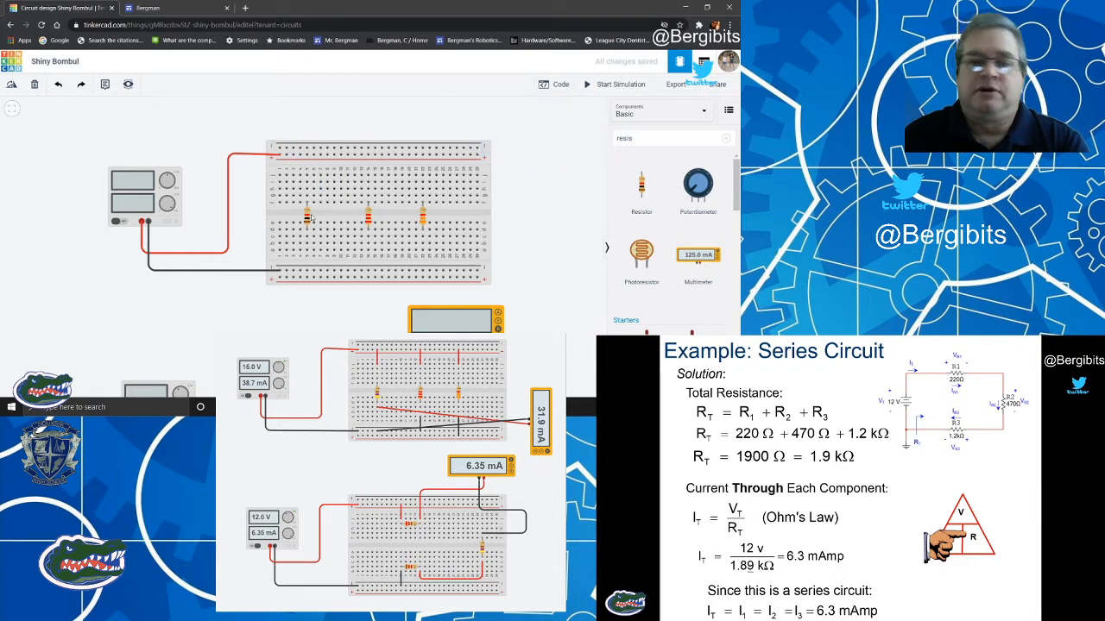
Set the leftmost resistor's resistance to 470 Ω, changing its unit to Ω.
{"action": "left_click", "coordinate": [307, 218]}
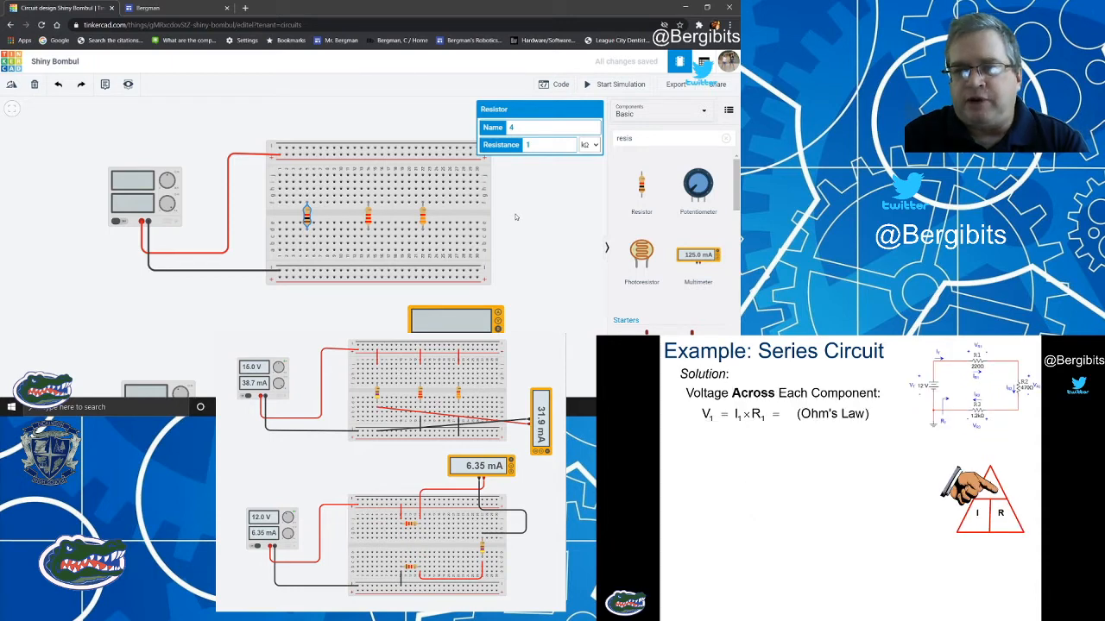
{"action": "left_click", "coordinate": [594, 145]}
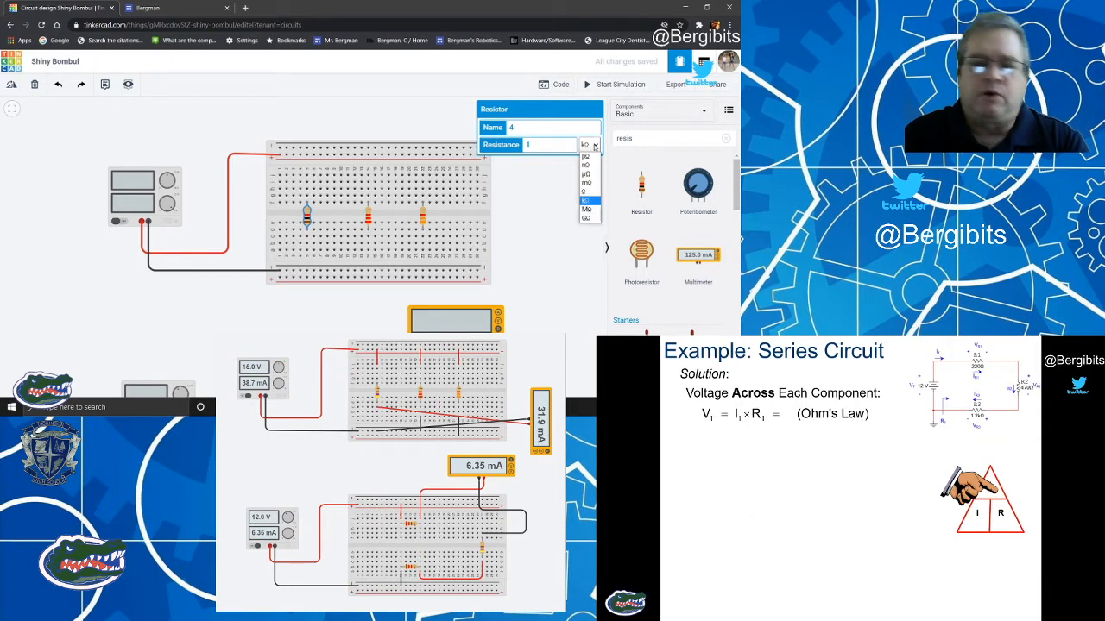
{"action": "left_click", "coordinate": [585, 192]}
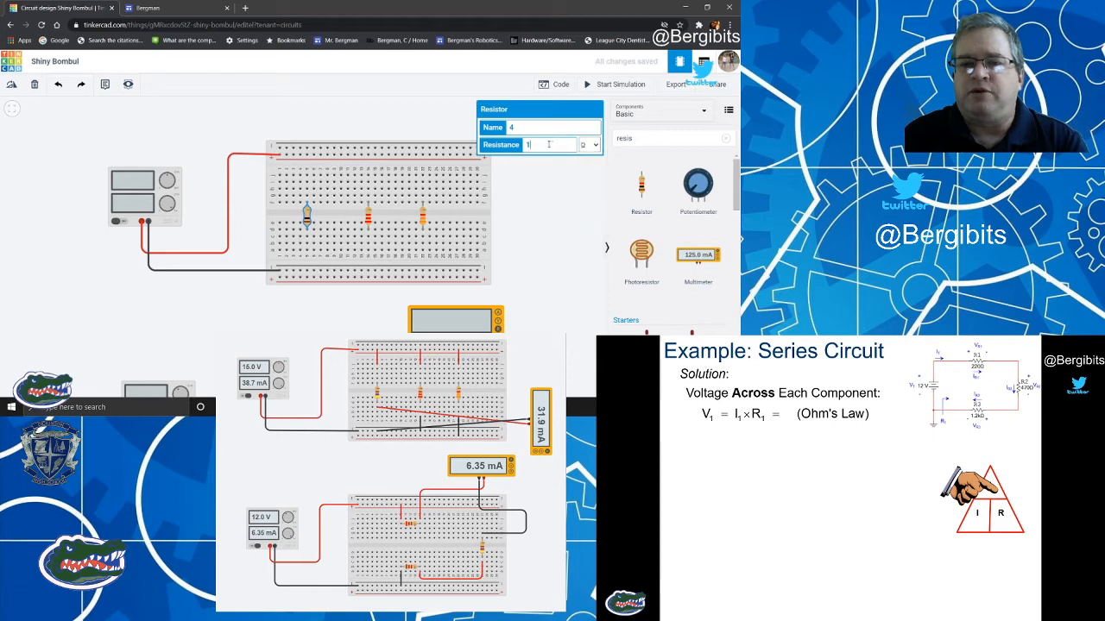
{"action": "type", "text": "470"}
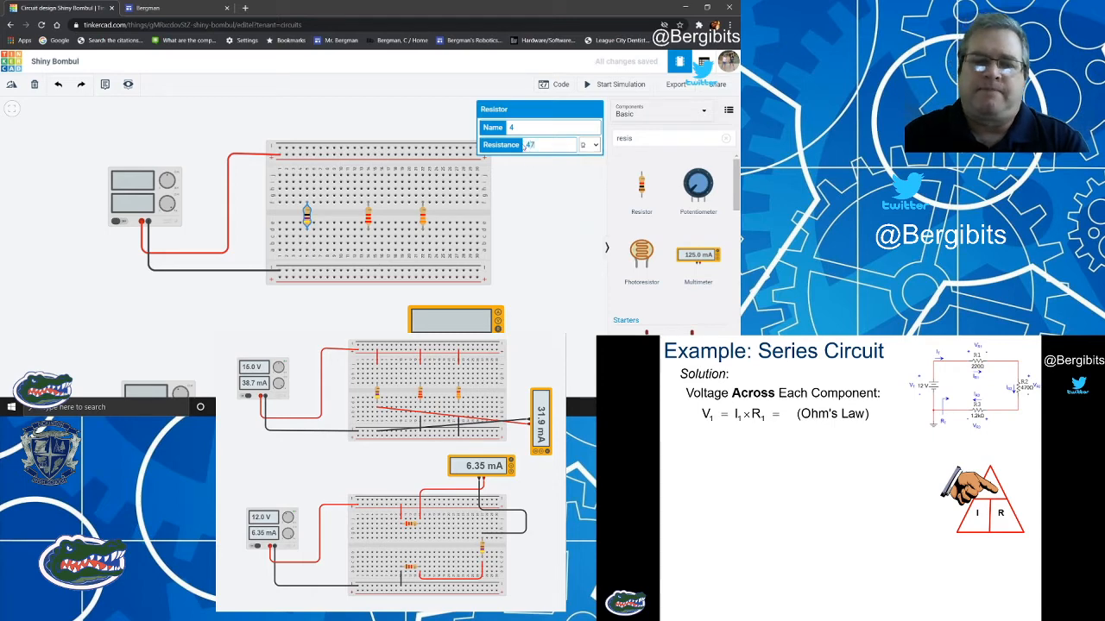
{"action": "left_click", "coordinate": [549, 197]}
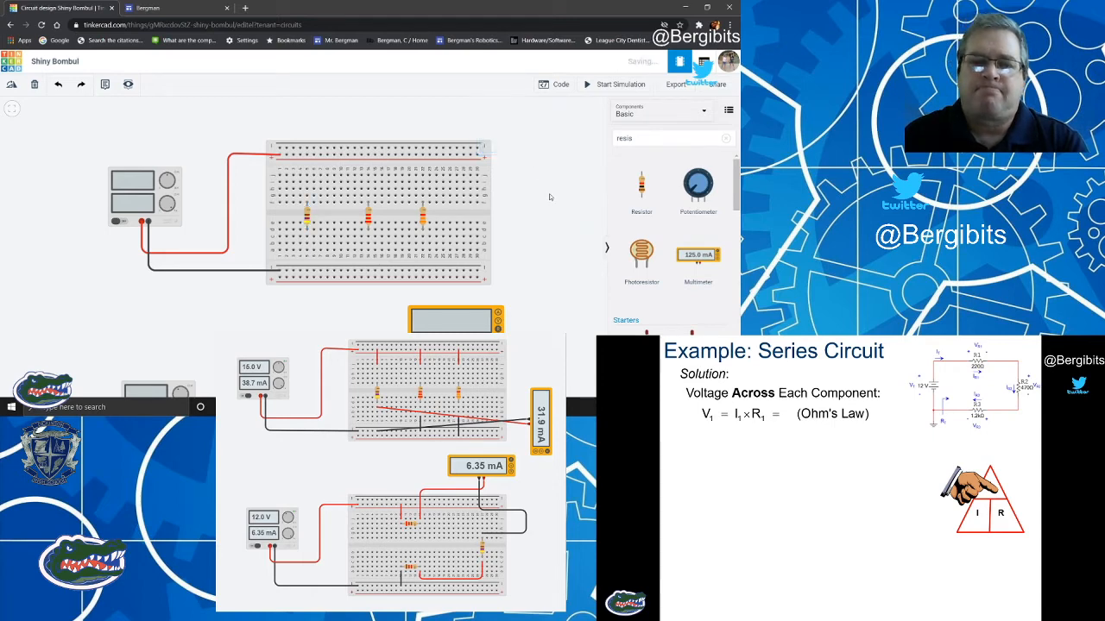
Add three vertical jumper wires from the upper positive rail to the top row of each resistor's column.
{"action": "left_click", "coordinate": [306, 155]}
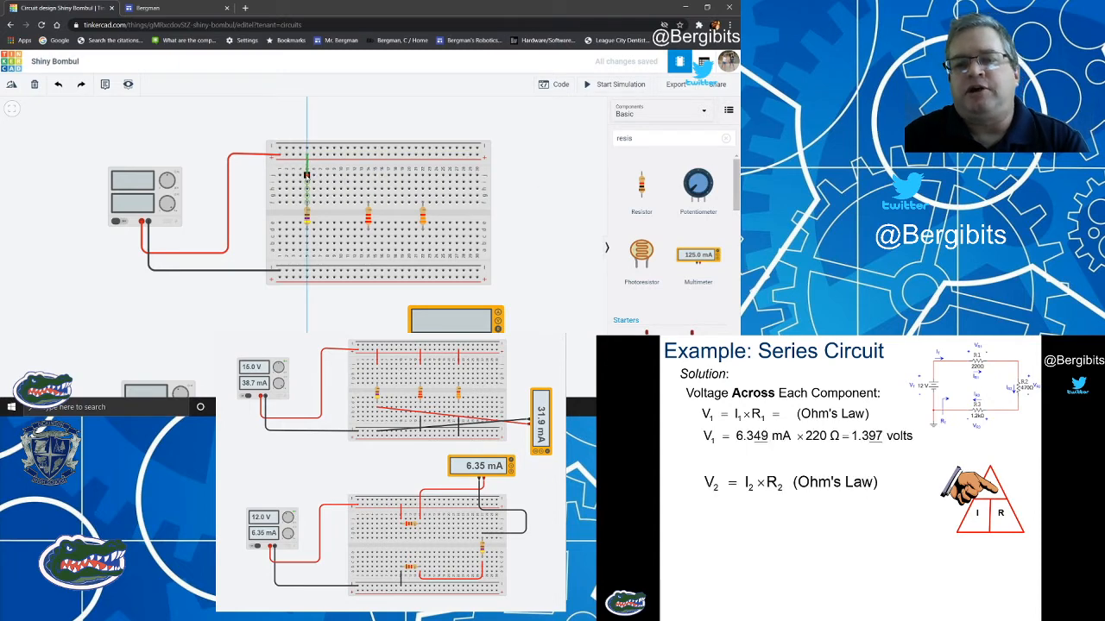
{"action": "left_click", "coordinate": [307, 176]}
{"action": "left_click", "coordinate": [368, 154]}
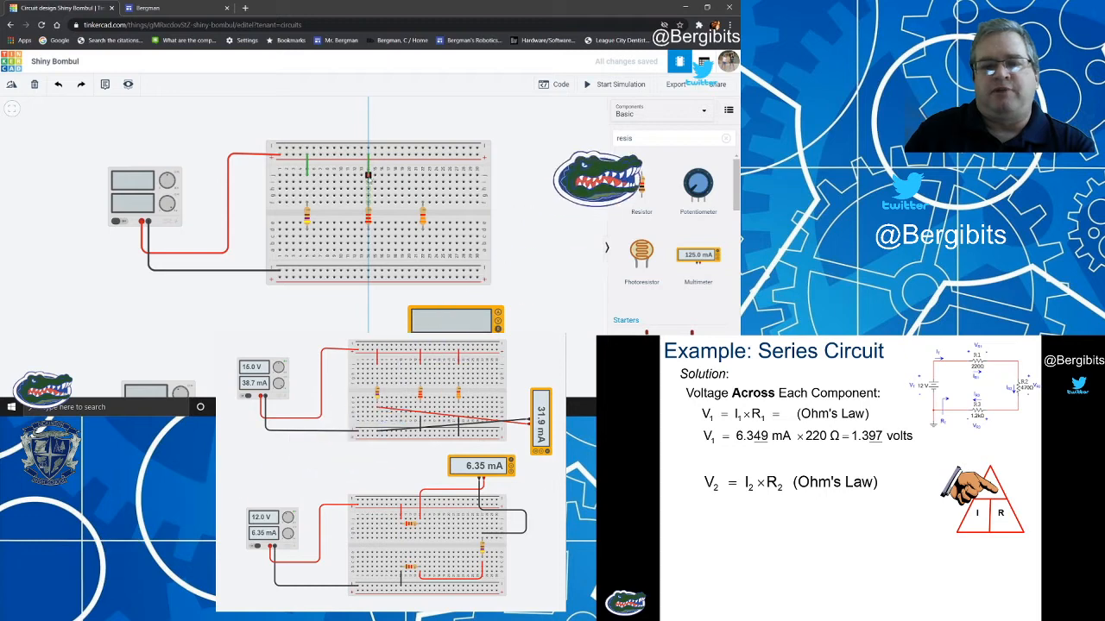
{"action": "left_click", "coordinate": [369, 175]}
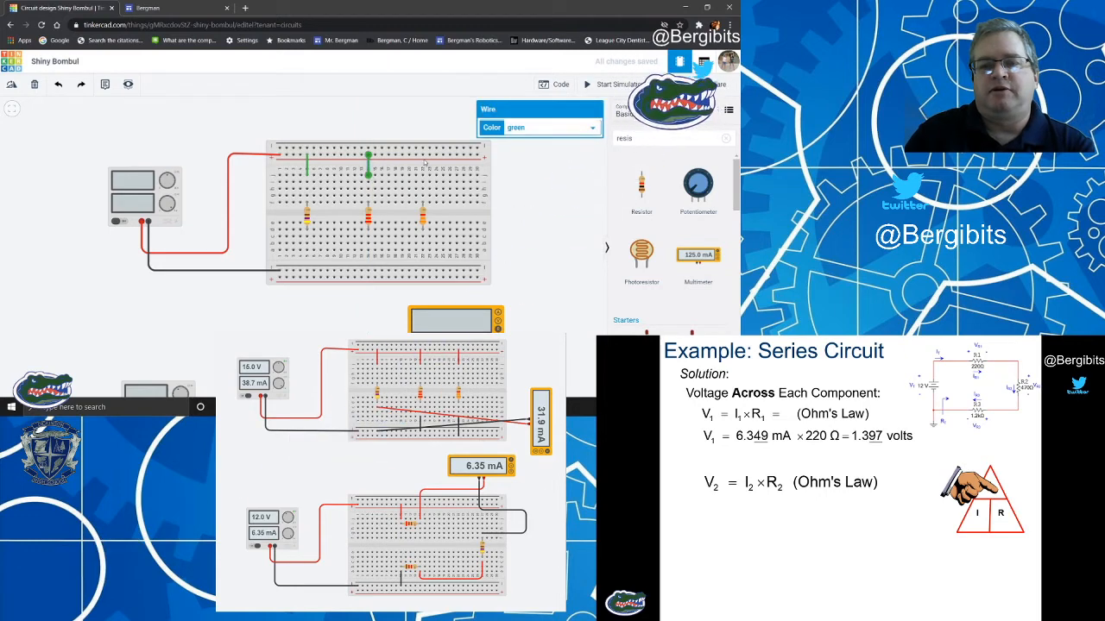
{"action": "left_click", "coordinate": [423, 155]}
{"action": "left_click", "coordinate": [423, 175]}
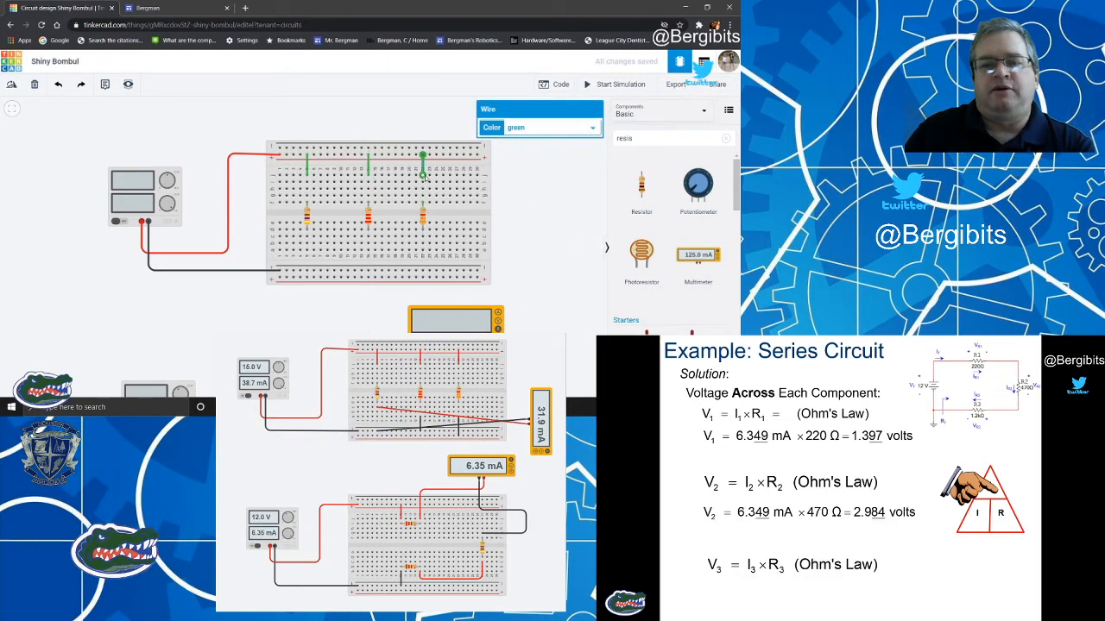
Colour the three jumper wires between the upper positive rail and the resistor columns red.
{"action": "left_click", "coordinate": [515, 131]}
{"action": "left_click", "coordinate": [521, 149]}
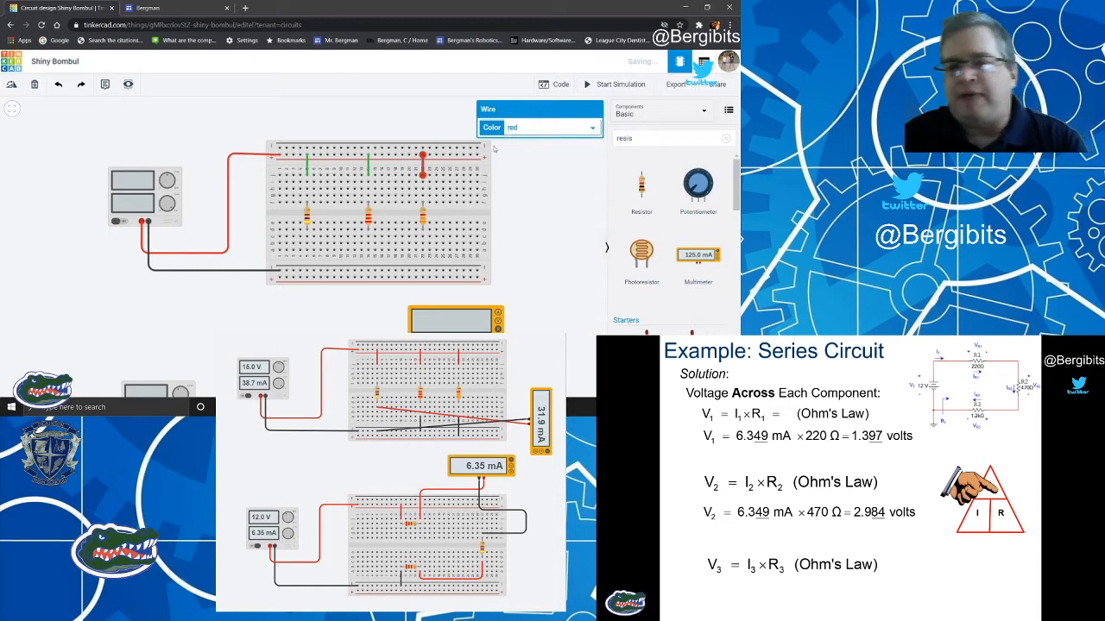
{"action": "left_click", "coordinate": [369, 165]}
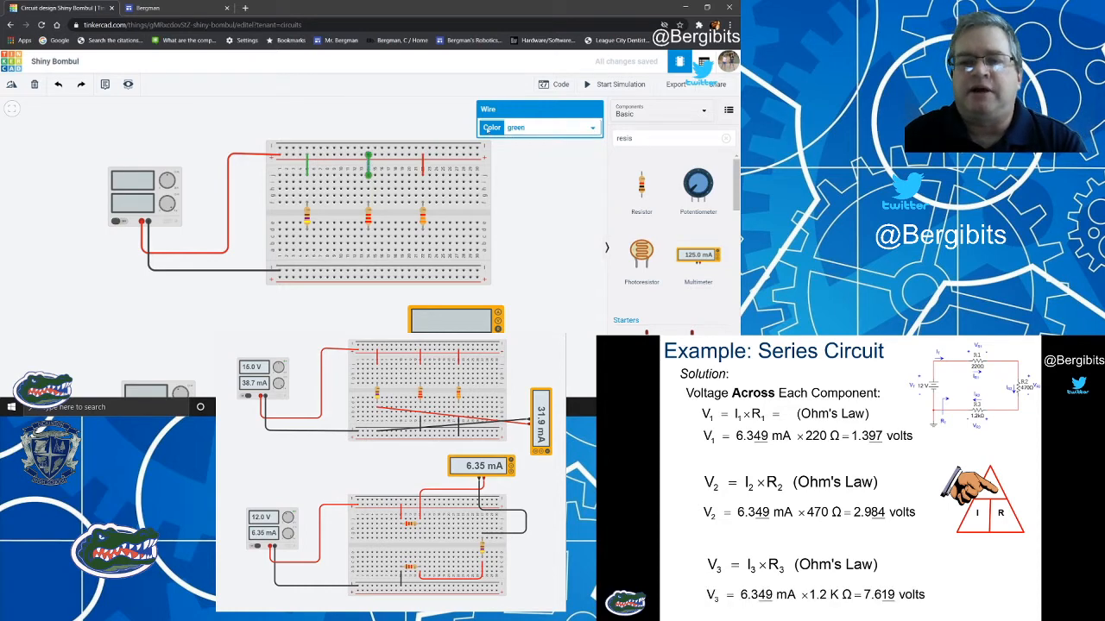
{"action": "left_click", "coordinate": [515, 130]}
{"action": "left_click", "coordinate": [521, 148]}
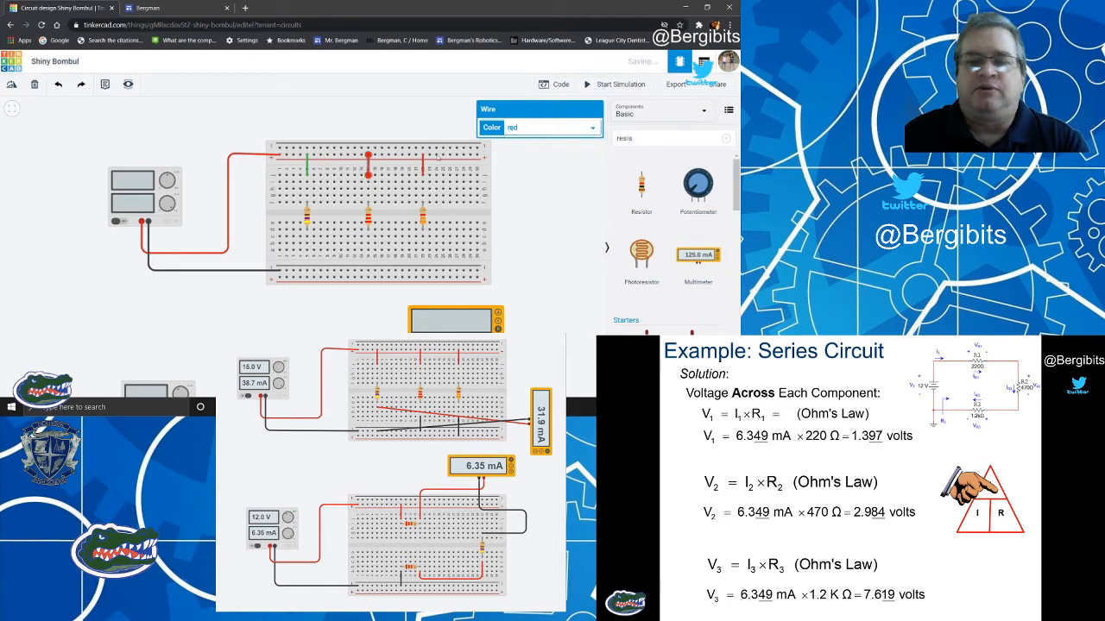
{"action": "left_click", "coordinate": [308, 166]}
{"action": "left_click", "coordinate": [535, 128]}
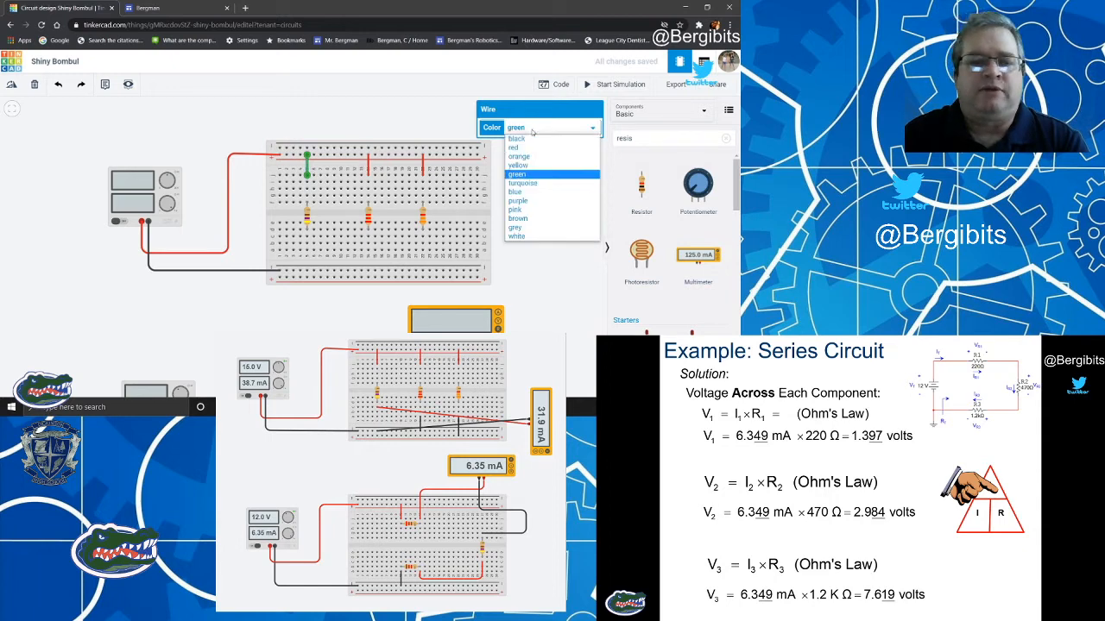
{"action": "left_click", "coordinate": [521, 149]}
{"action": "left_click", "coordinate": [558, 187]}
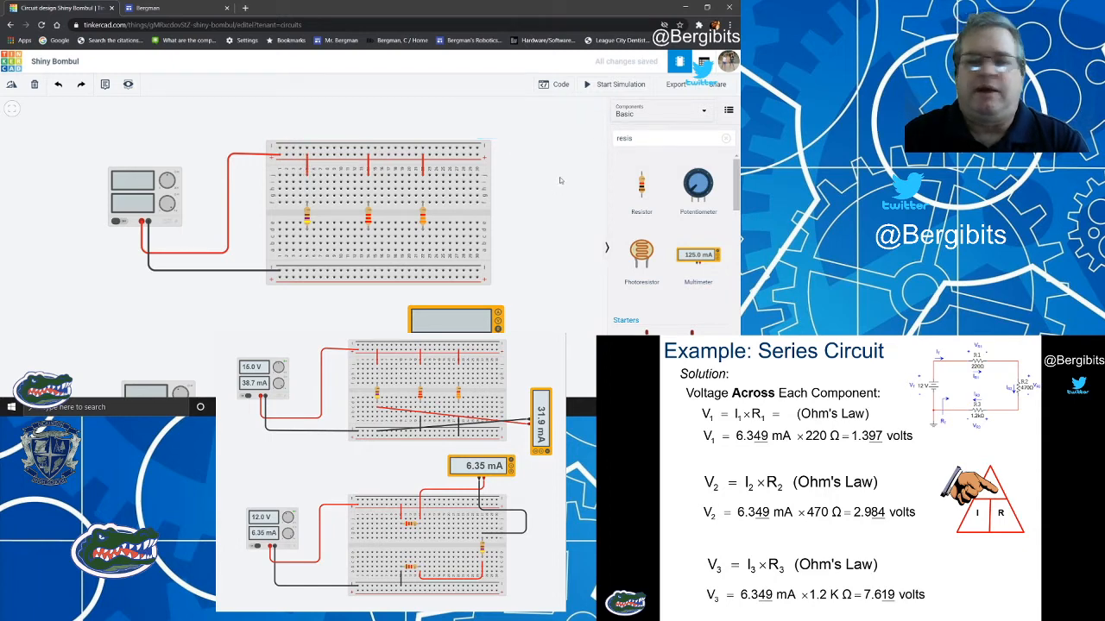
Add three vertical jumper wires from the bottom row of each resistor's column to the lower negative rail.
{"action": "left_click", "coordinate": [307, 251]}
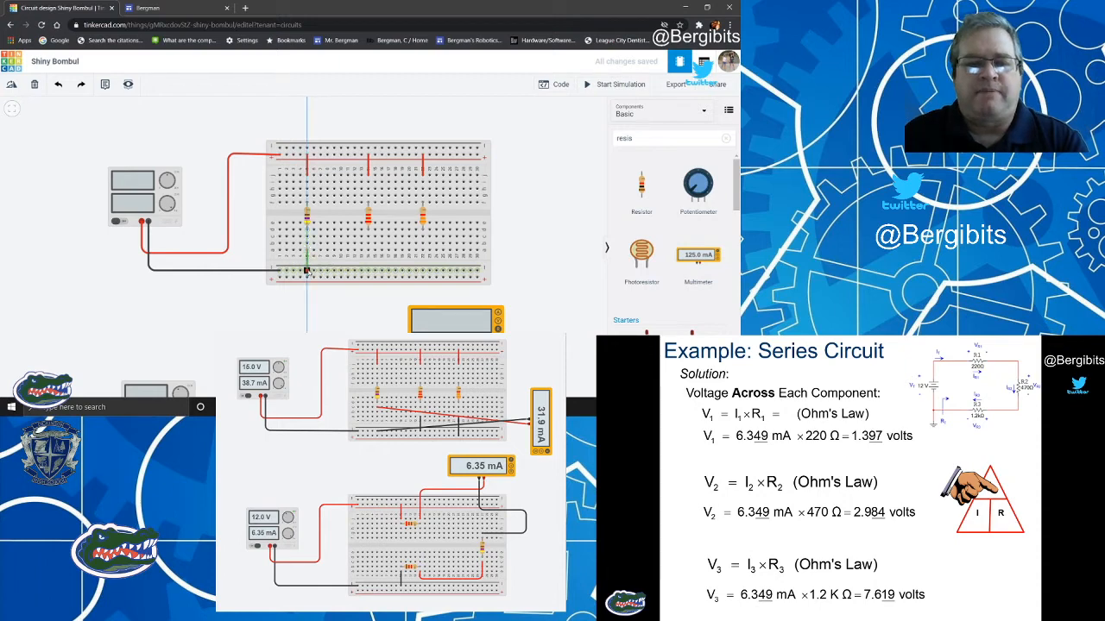
{"action": "left_click", "coordinate": [307, 271]}
{"action": "left_click", "coordinate": [367, 250]}
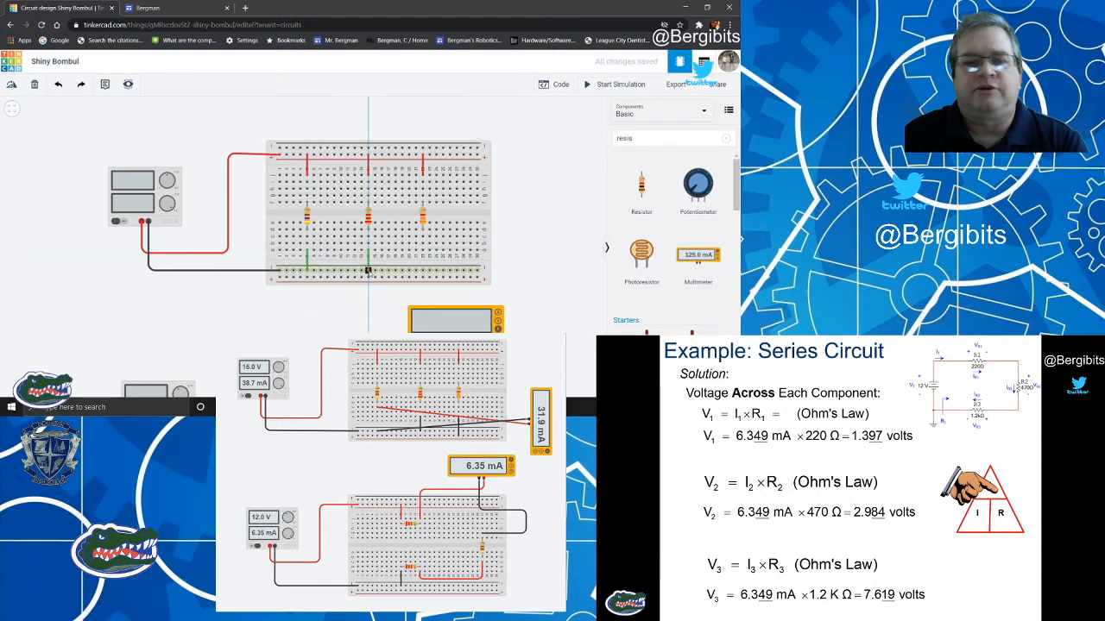
{"action": "left_click", "coordinate": [368, 271]}
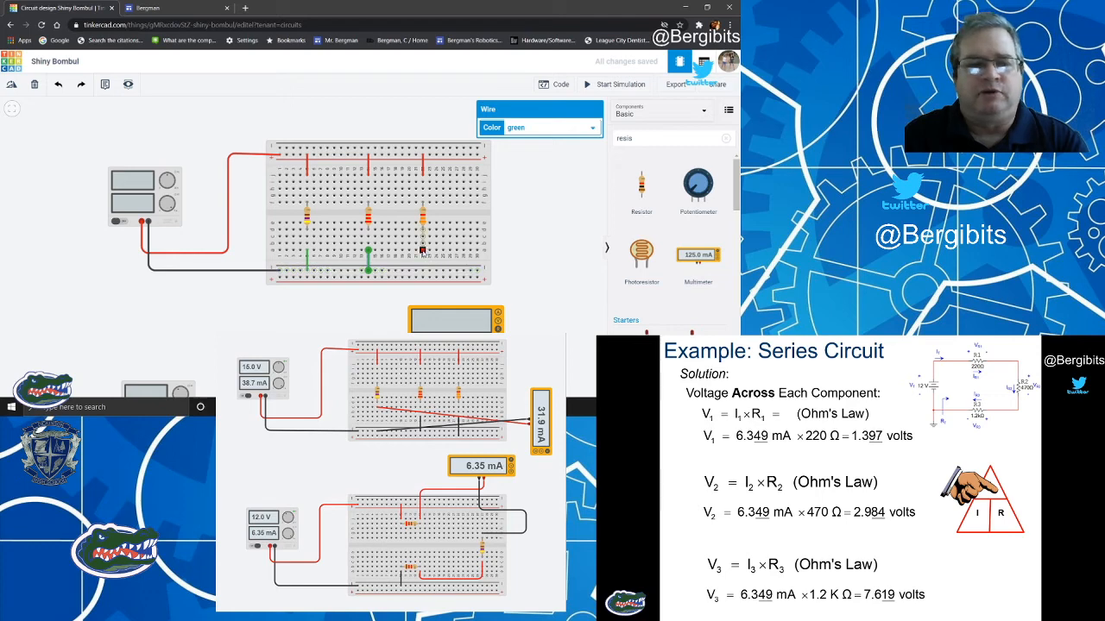
{"action": "left_click", "coordinate": [422, 250]}
{"action": "left_click", "coordinate": [422, 271]}
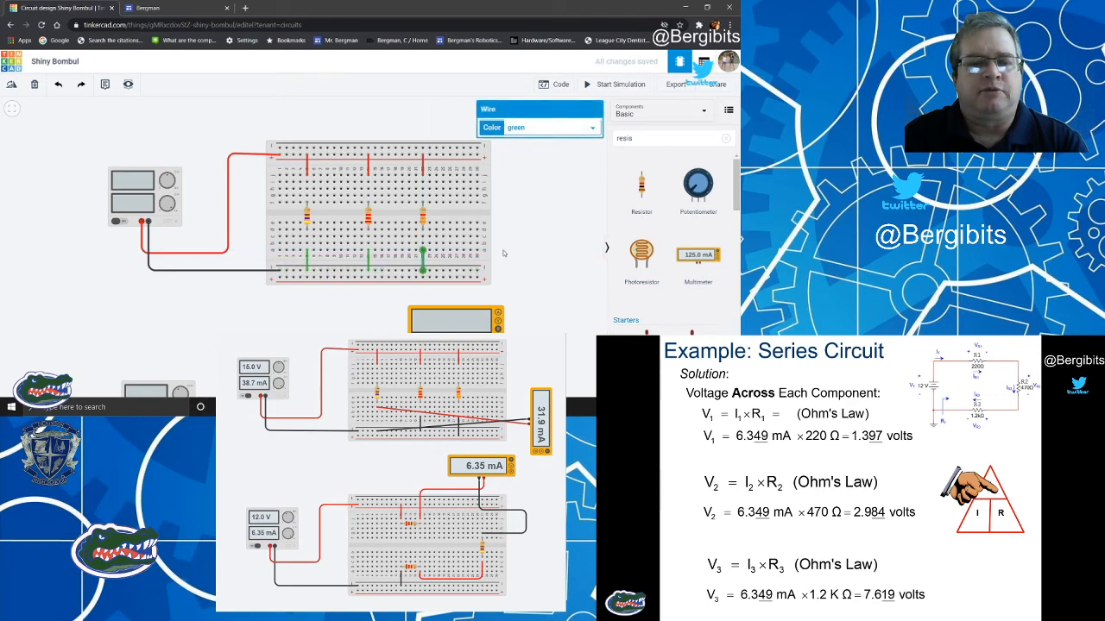
Colour the three jumper wires between the resistor columns and the lower negative rail black.
{"action": "left_click", "coordinate": [540, 130]}
{"action": "left_click", "coordinate": [516, 138]}
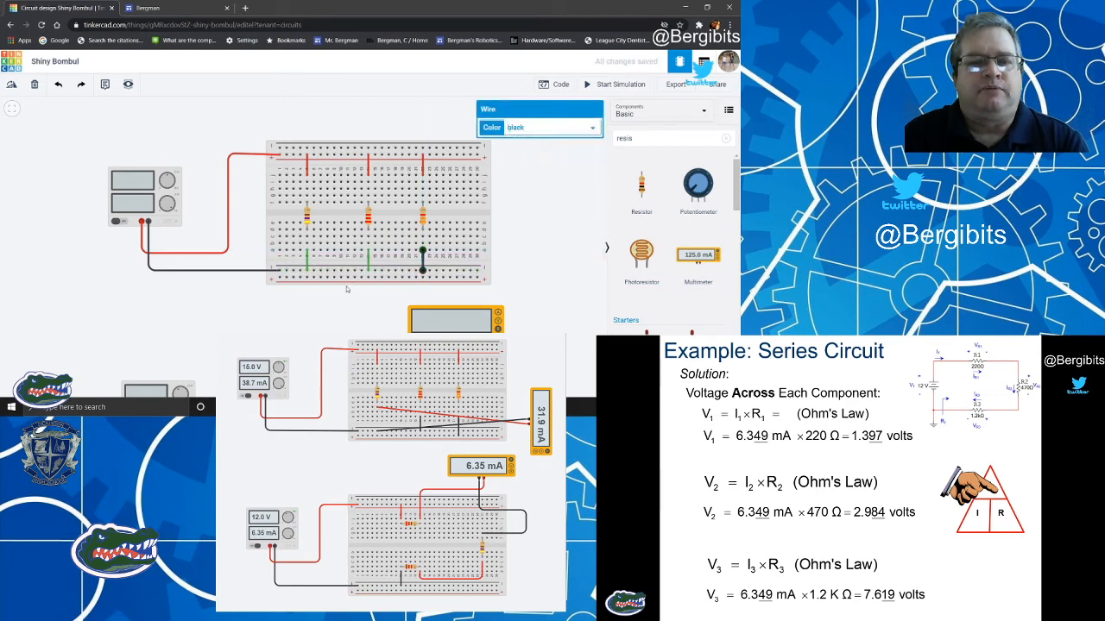
{"action": "left_click", "coordinate": [369, 256]}
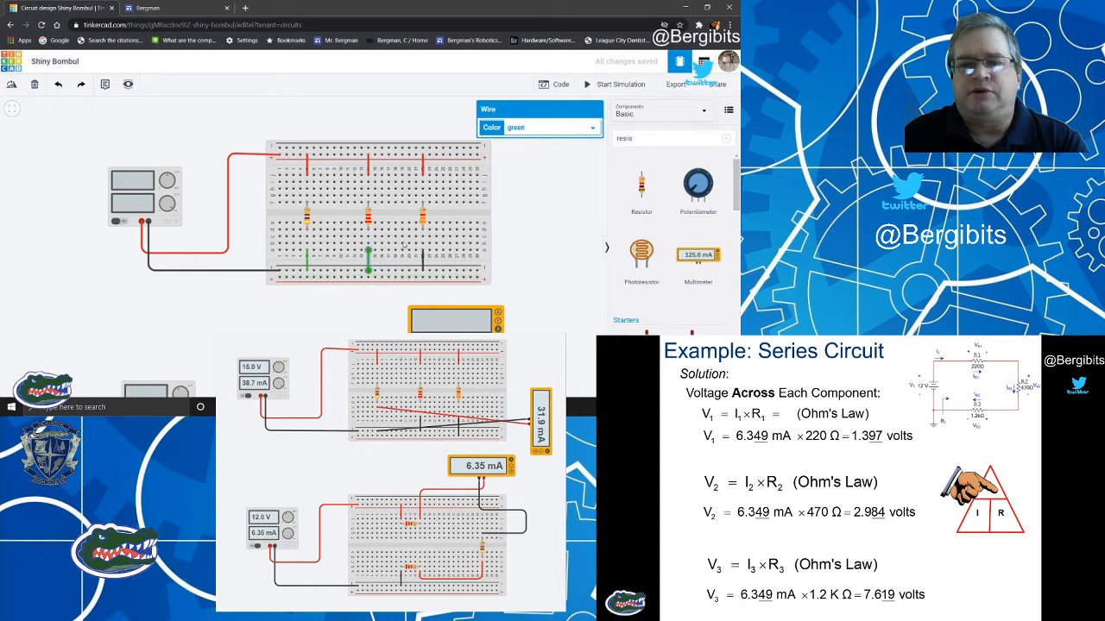
{"action": "left_click", "coordinate": [553, 129]}
{"action": "left_click", "coordinate": [532, 143]}
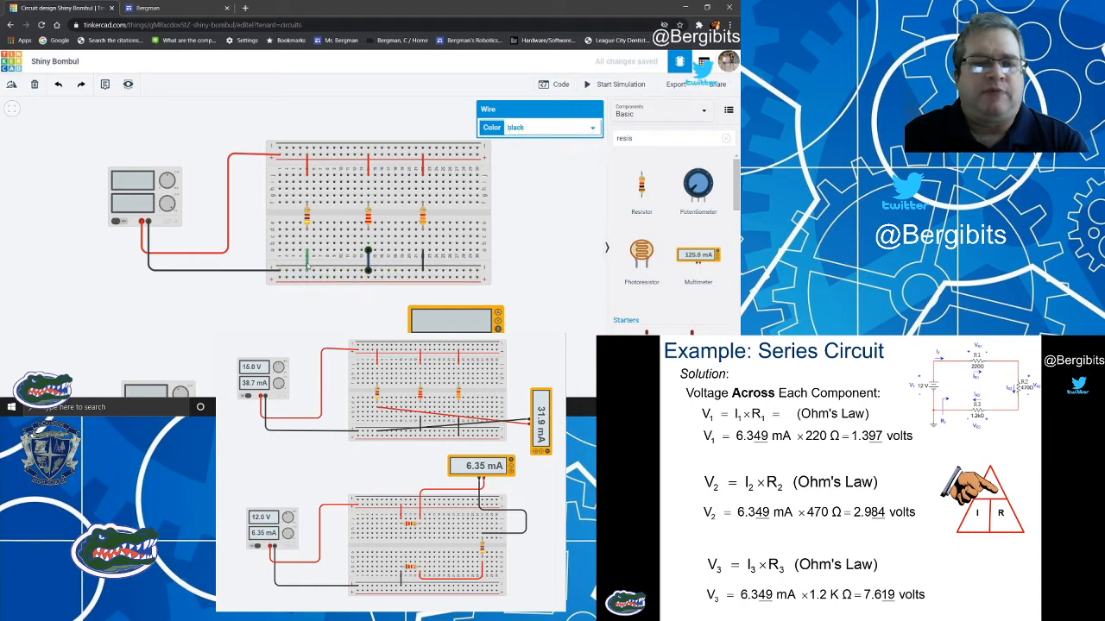
{"action": "left_click", "coordinate": [308, 259]}
{"action": "left_click", "coordinate": [547, 129]}
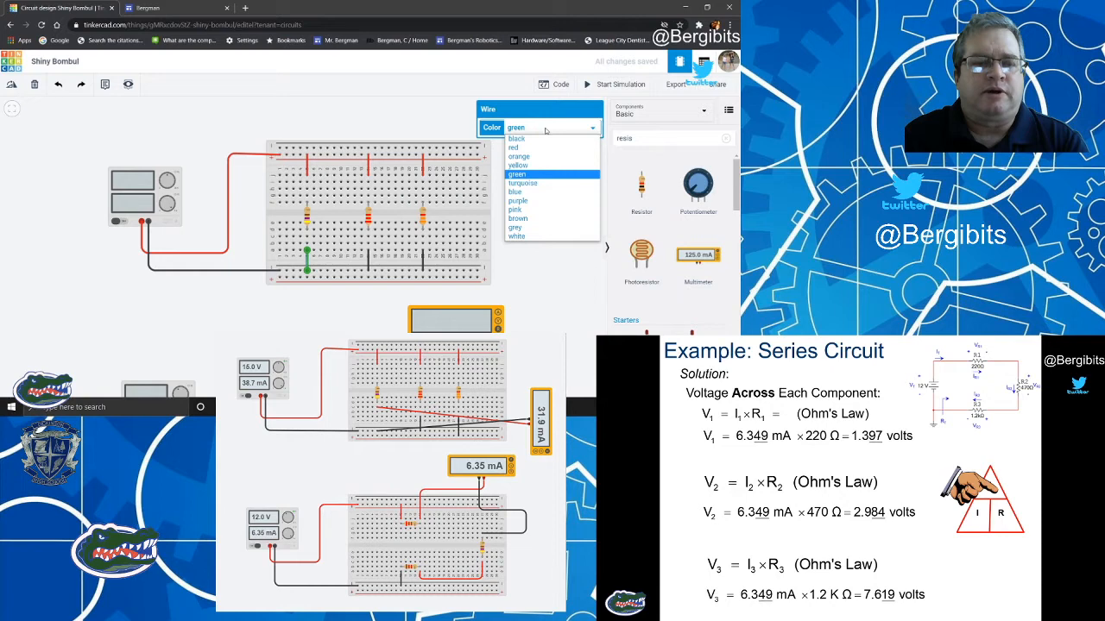
{"action": "left_click", "coordinate": [516, 138]}
{"action": "left_click", "coordinate": [535, 231]}
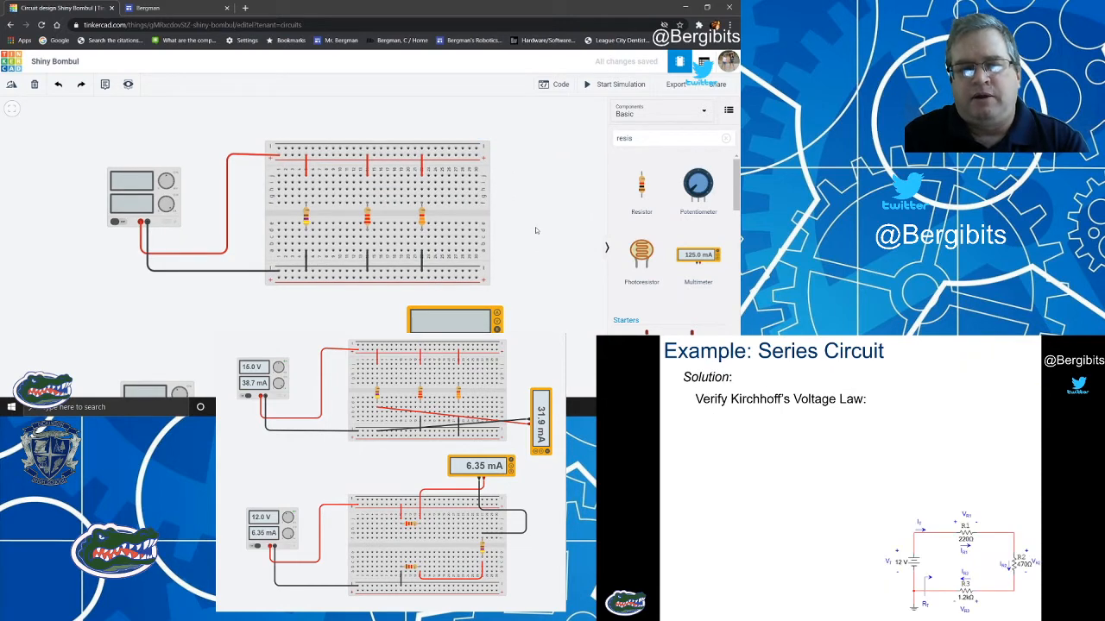
Run the simulation to read the parallel circuit's supply voltage and total current.
{"action": "left_click", "coordinate": [619, 85]}
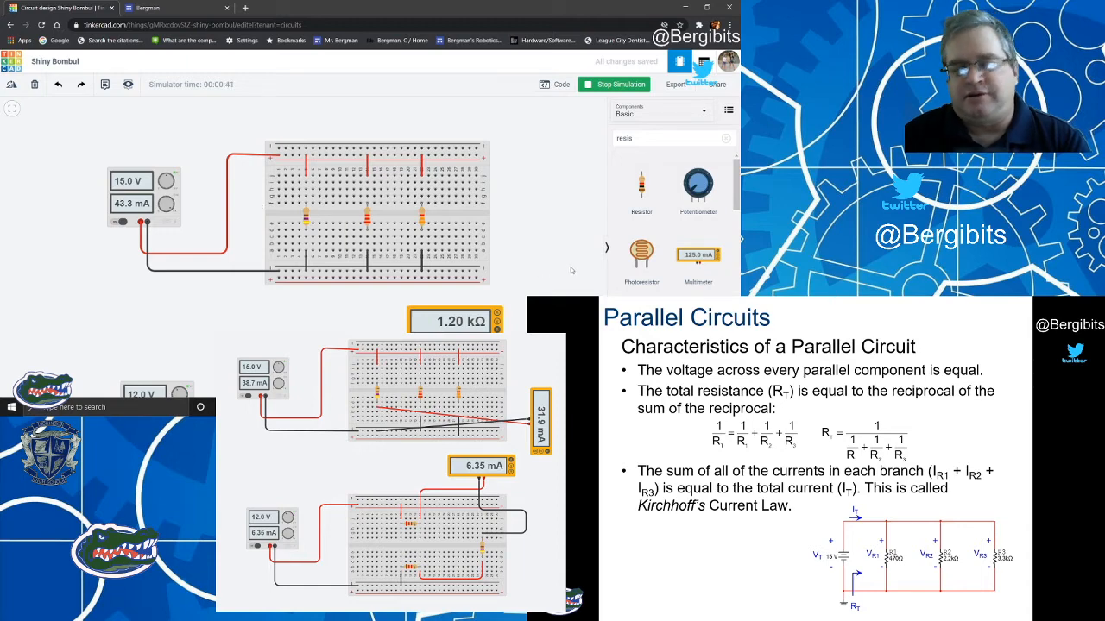
Add a multimeter, rotate it upright with its terminals facing the breadboard, and place it just beyond the breadboard's right end.
{"action": "left_click", "coordinate": [697, 256]}
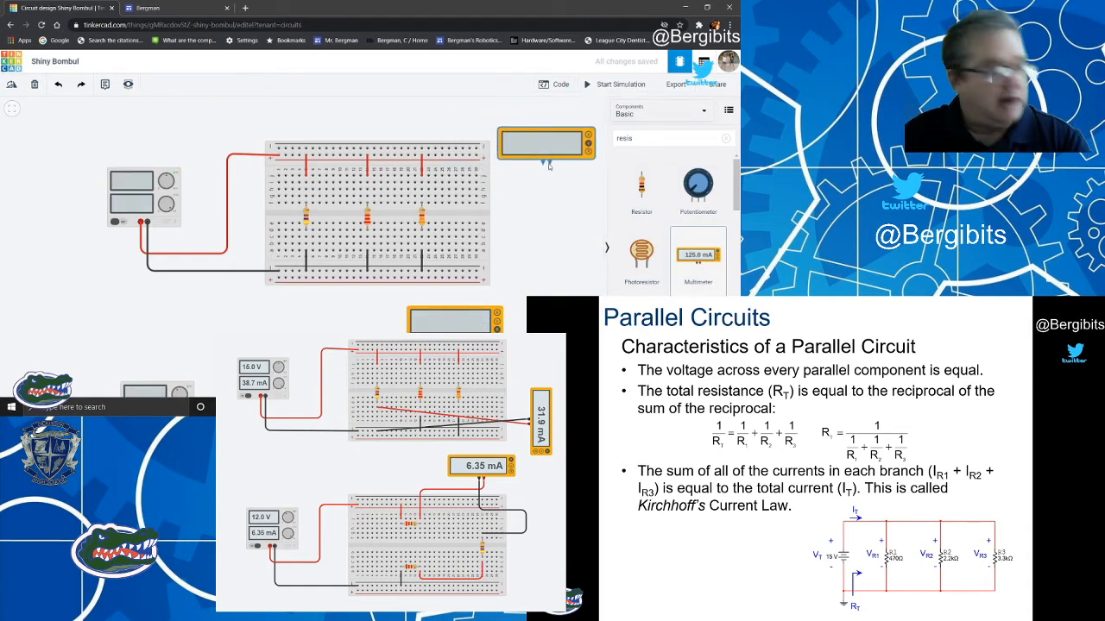
{"action": "left_click", "coordinate": [548, 160]}
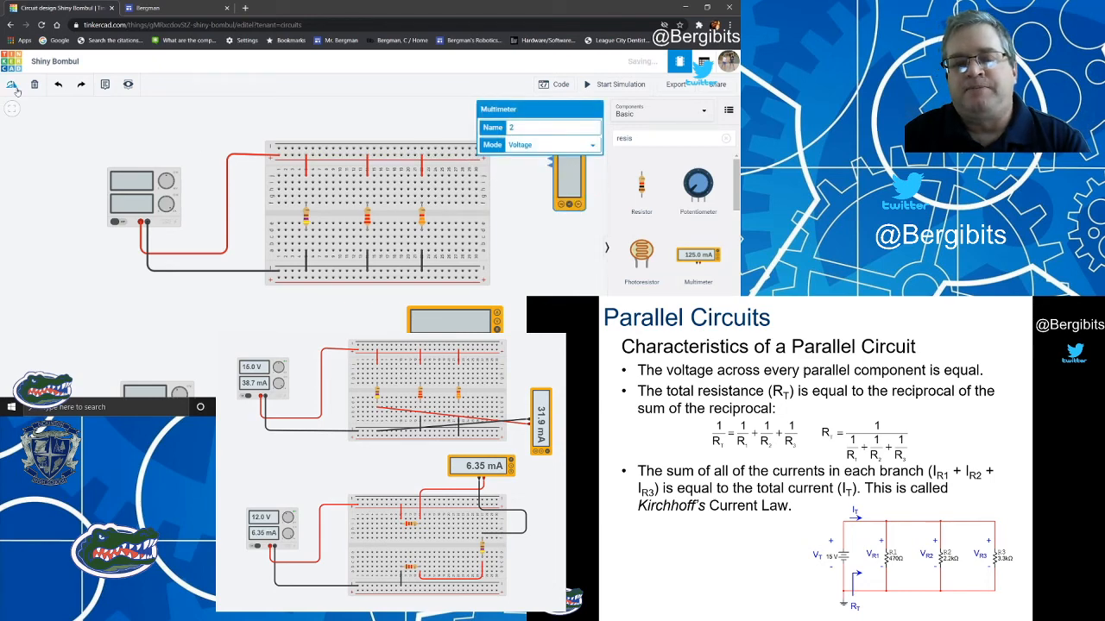
{"action": "left_click", "coordinate": [506, 231]}
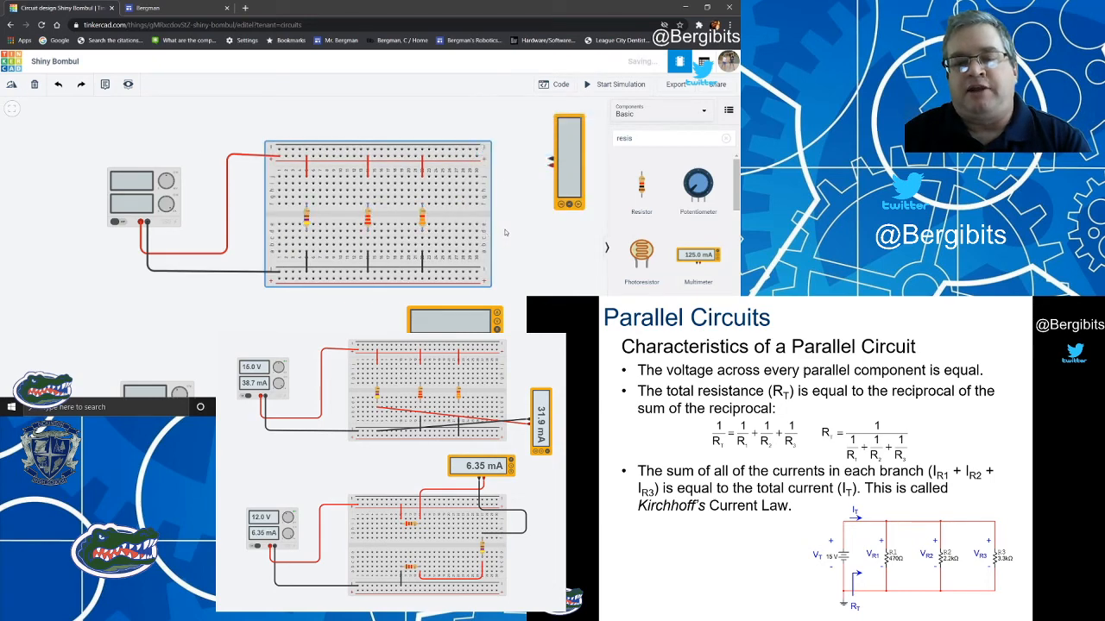
{"action": "left_click", "coordinate": [566, 145]}
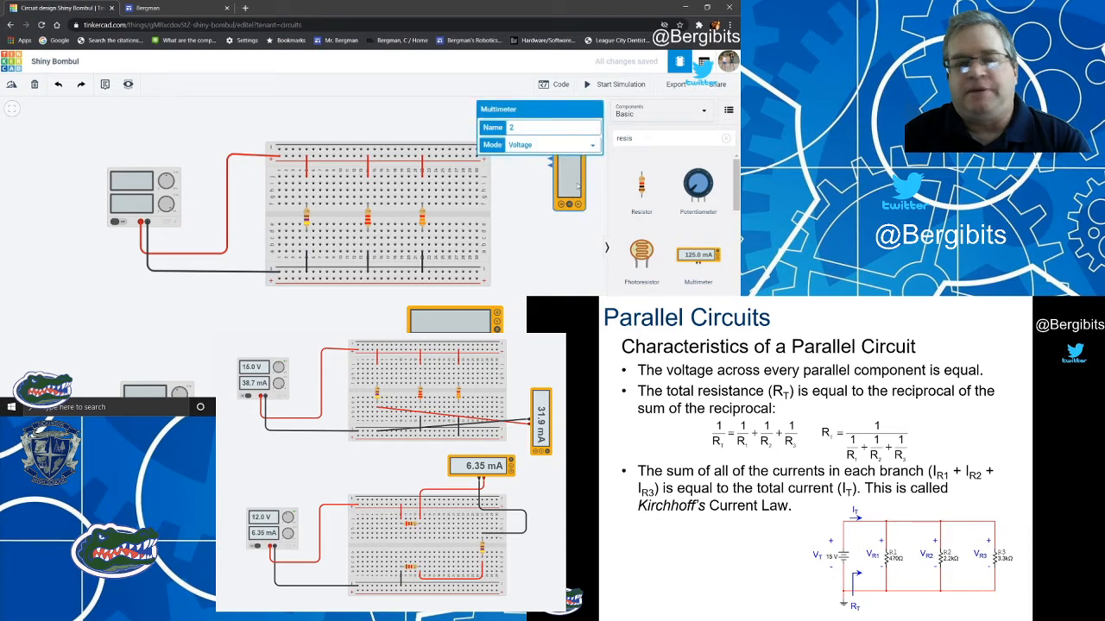
{"action": "left_click_drag", "start_coordinate": [577, 183], "coordinate": [538, 232]}
{"action": "left_click", "coordinate": [576, 237]}
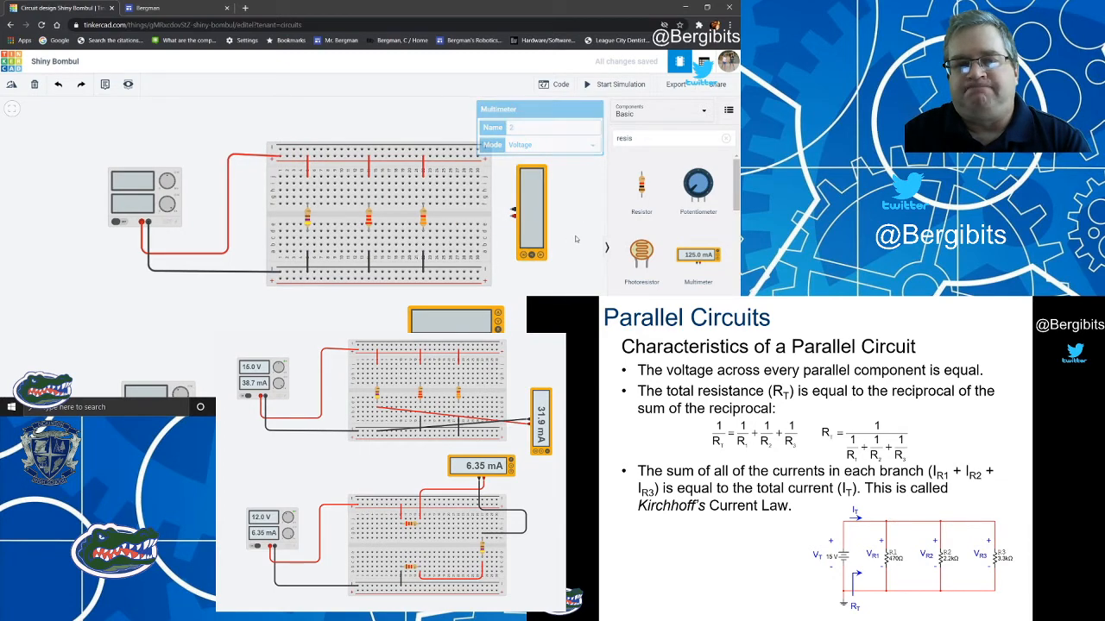
Replace the 3.3 kΩ resistor's upper jumper with a red wire from the multimeter's positive terminal, routed above the breadboard to the upper positive rail.
{"action": "left_click", "coordinate": [423, 170]}
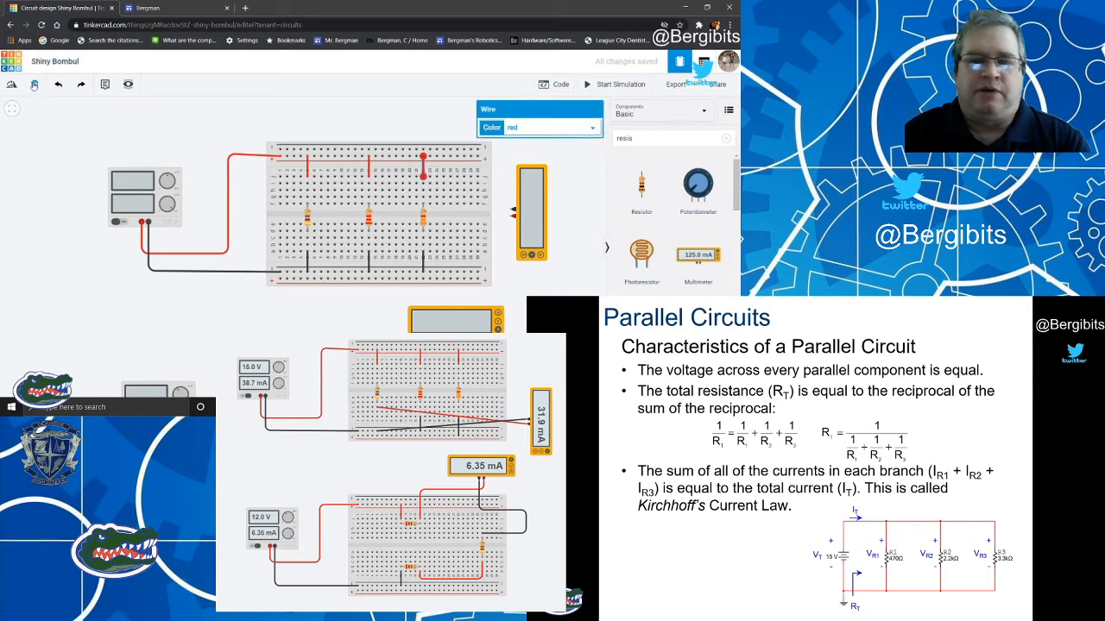
{"action": "left_click", "coordinate": [34, 85]}
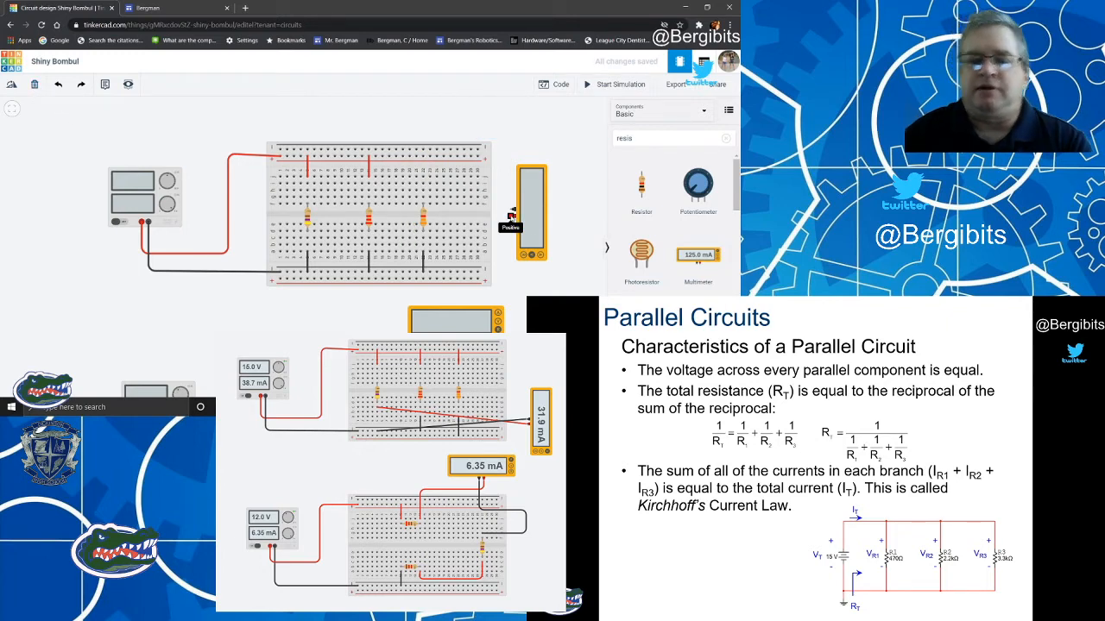
{"action": "left_click", "coordinate": [512, 214]}
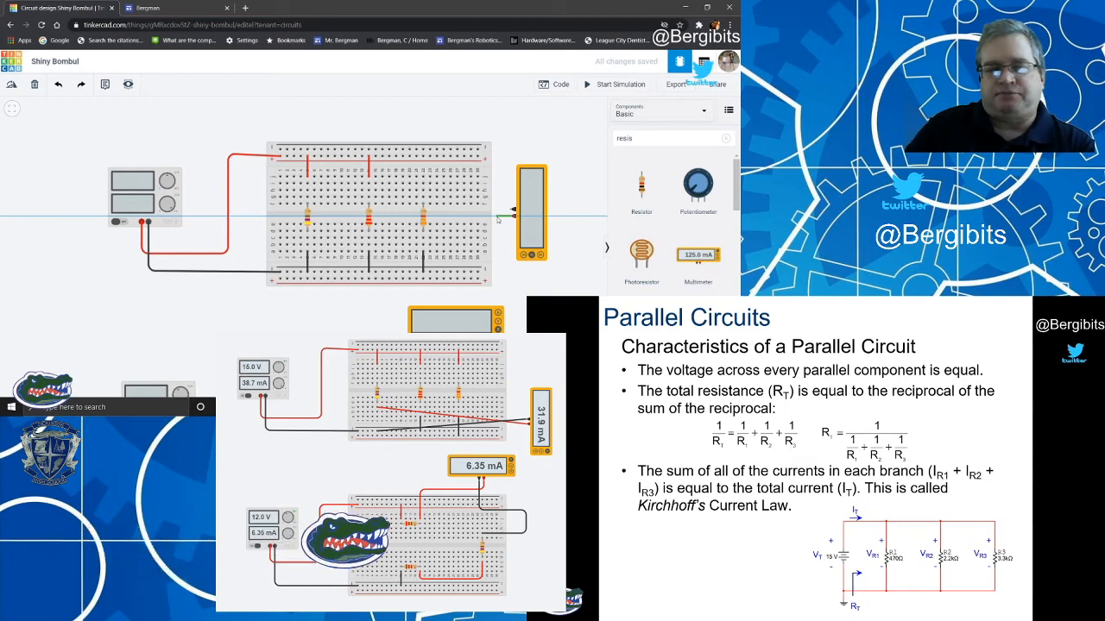
{"action": "left_click", "coordinate": [497, 216]}
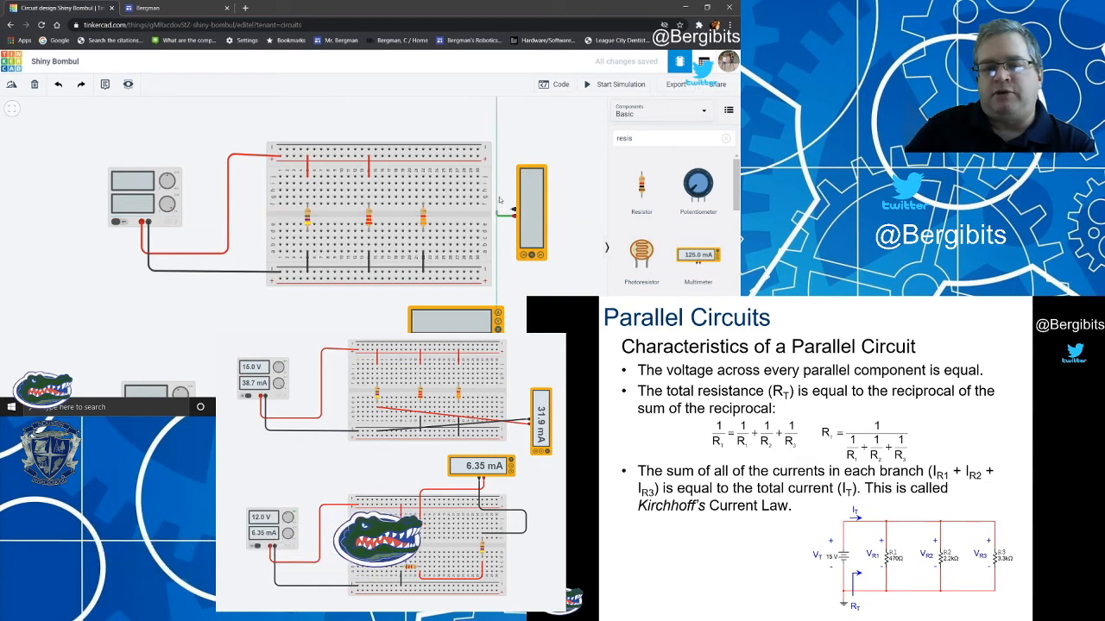
{"action": "left_click", "coordinate": [497, 129]}
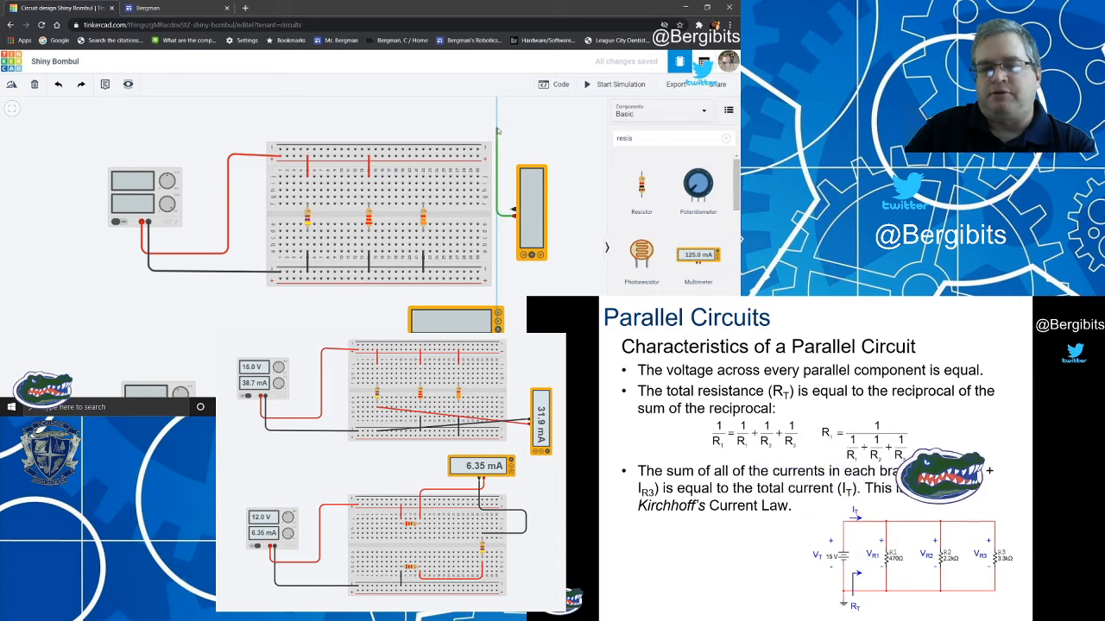
{"action": "left_click", "coordinate": [422, 129]}
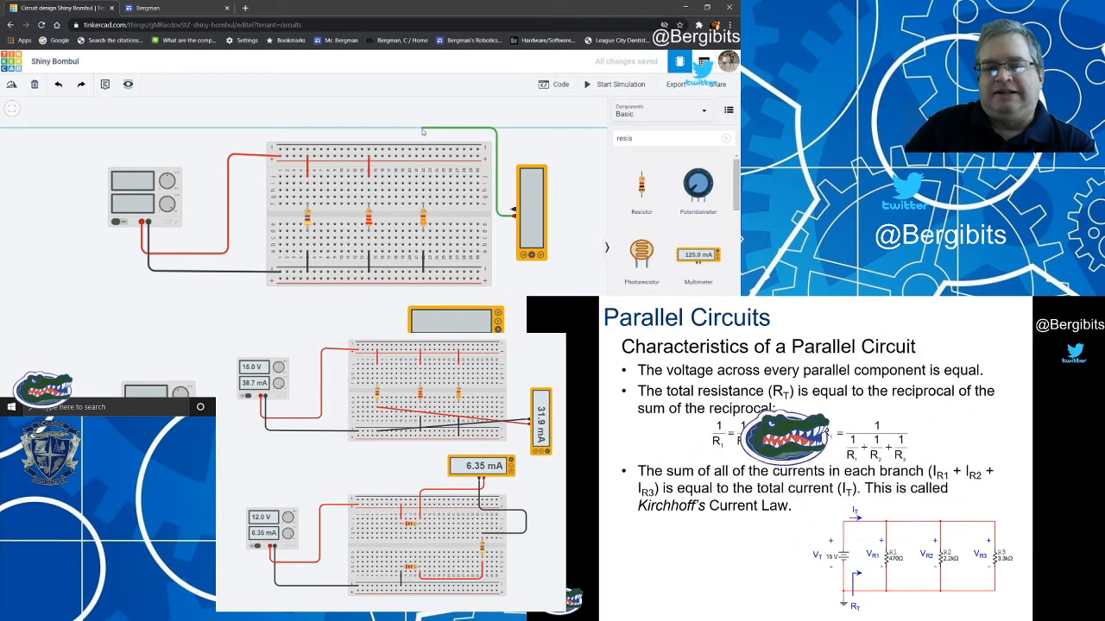
{"action": "left_click", "coordinate": [422, 156]}
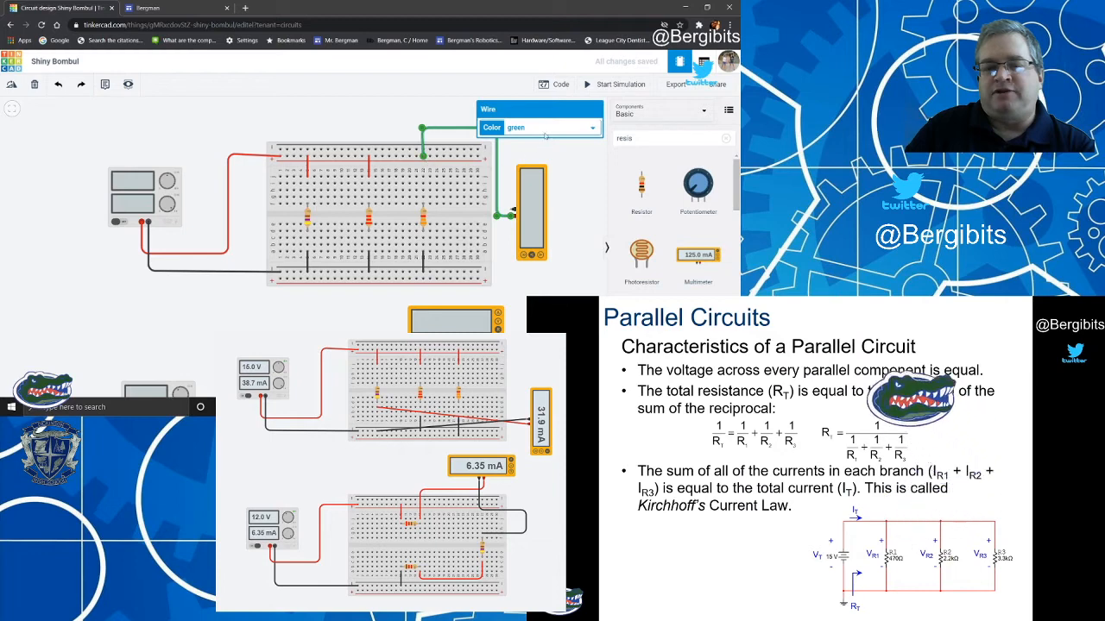
{"action": "left_click", "coordinate": [552, 127]}
{"action": "left_click", "coordinate": [553, 151]}
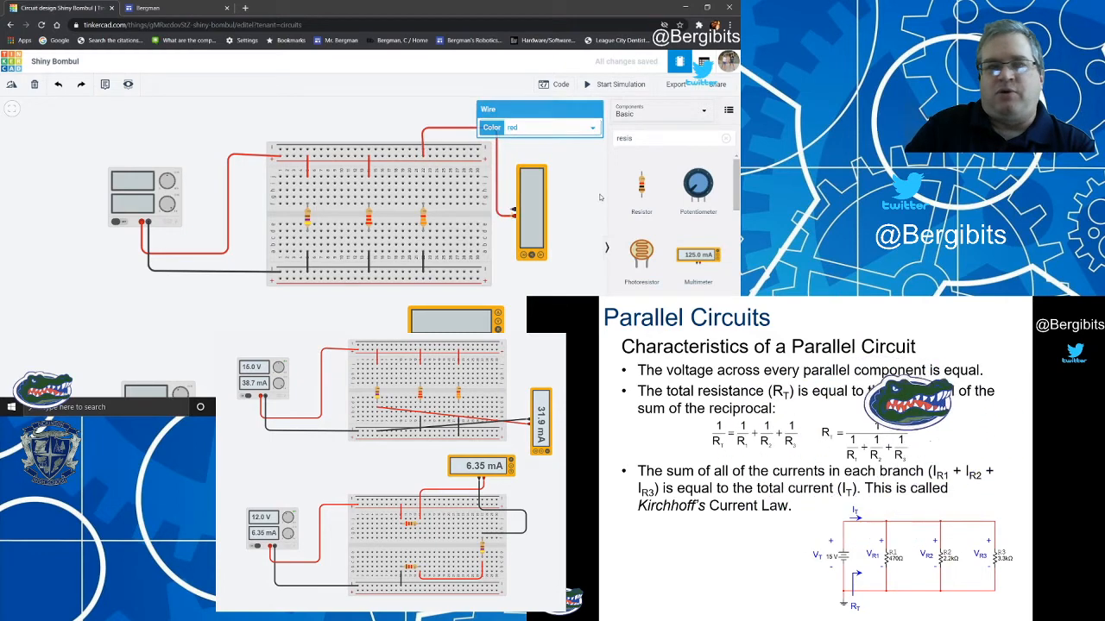
{"action": "left_click", "coordinate": [557, 172]}
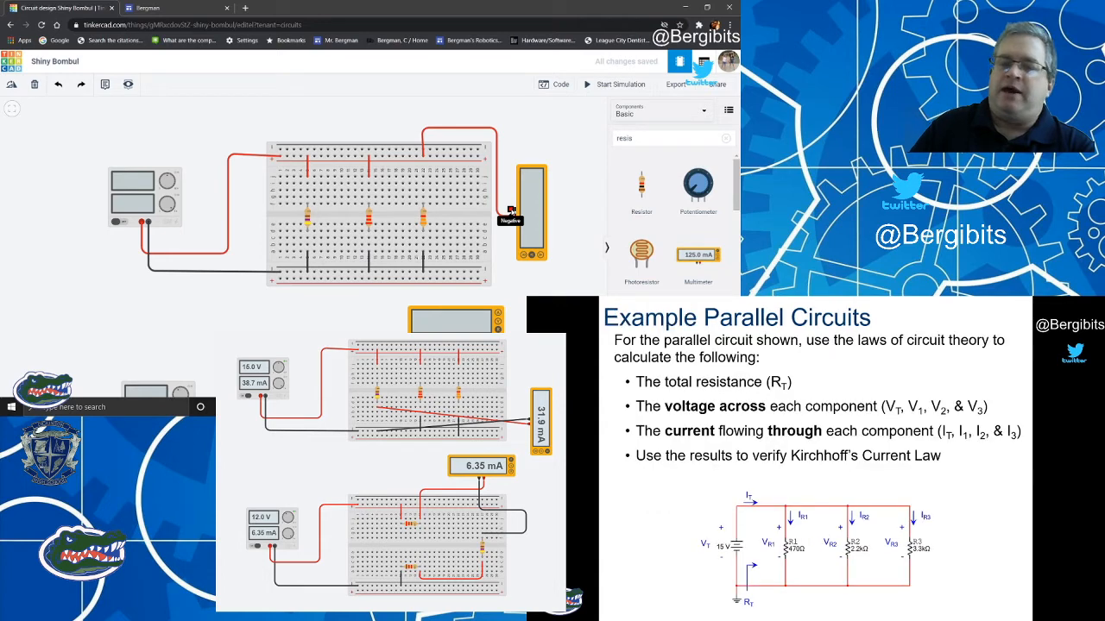
Wire the multimeter's negative terminal to the upper half of the 3.3 kΩ resistor's breadboard column.
{"action": "left_click", "coordinate": [510, 211]}
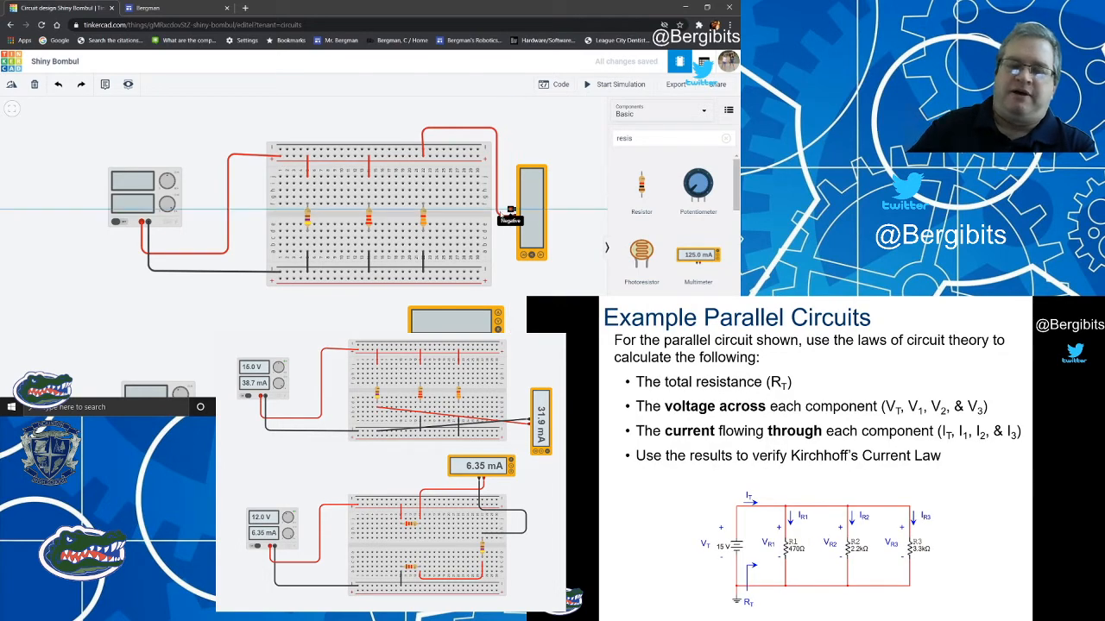
{"action": "left_click", "coordinate": [430, 204]}
{"action": "left_click", "coordinate": [423, 190]}
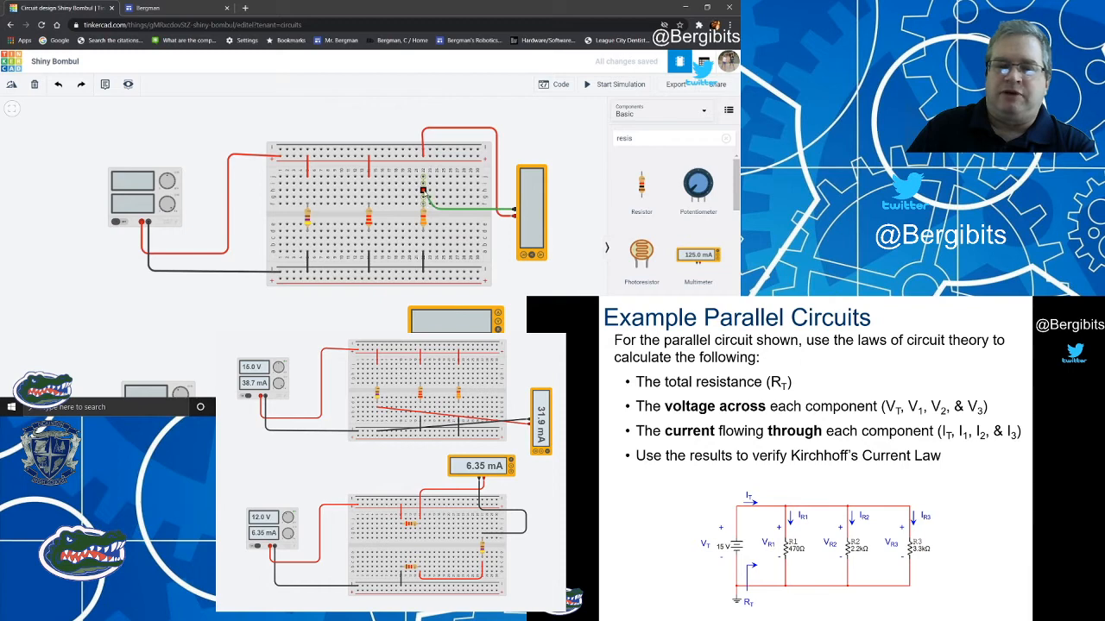
Set the multimeter's mode to Amperage and run the simulation to read the current through the 3.3 kΩ branch.
{"action": "left_click", "coordinate": [540, 256]}
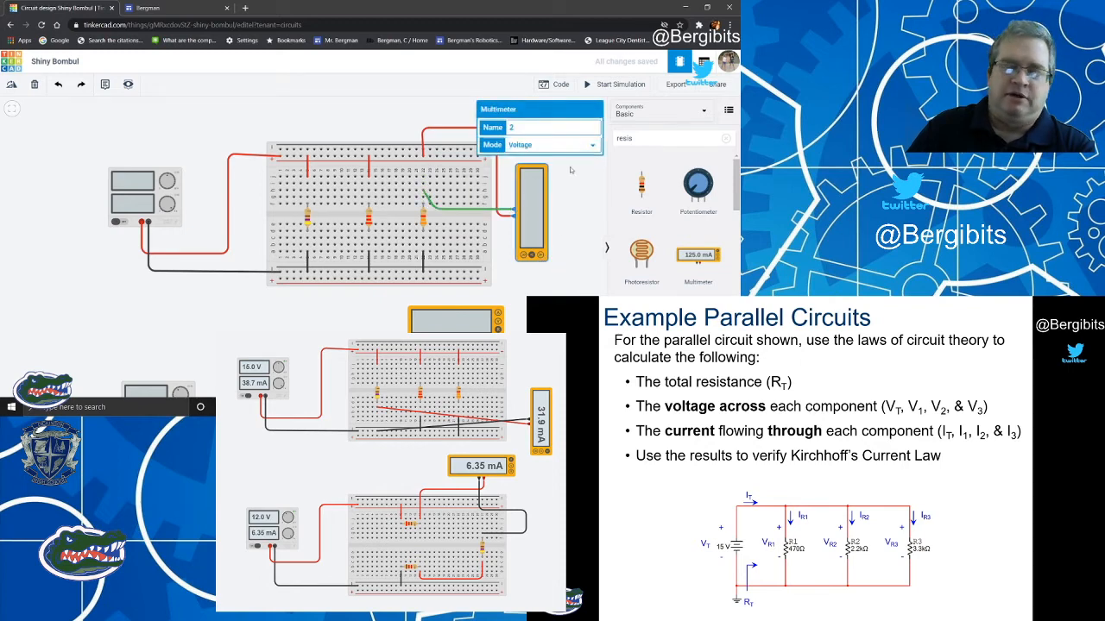
{"action": "left_click", "coordinate": [552, 147]}
{"action": "left_click", "coordinate": [549, 157]}
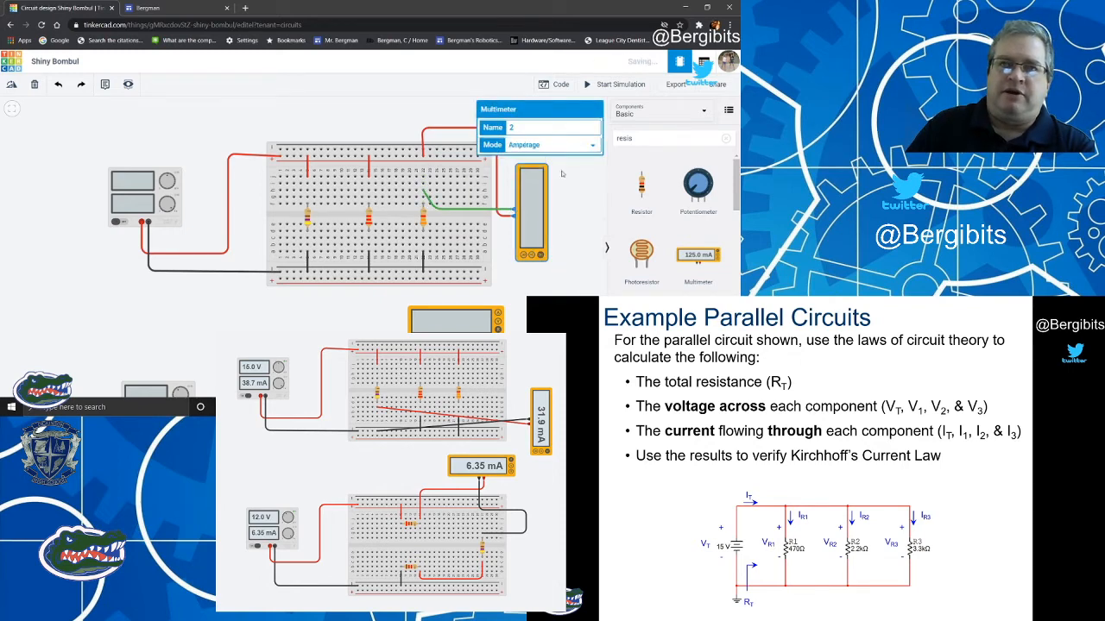
{"action": "left_click", "coordinate": [574, 181]}
{"action": "left_click", "coordinate": [610, 84]}
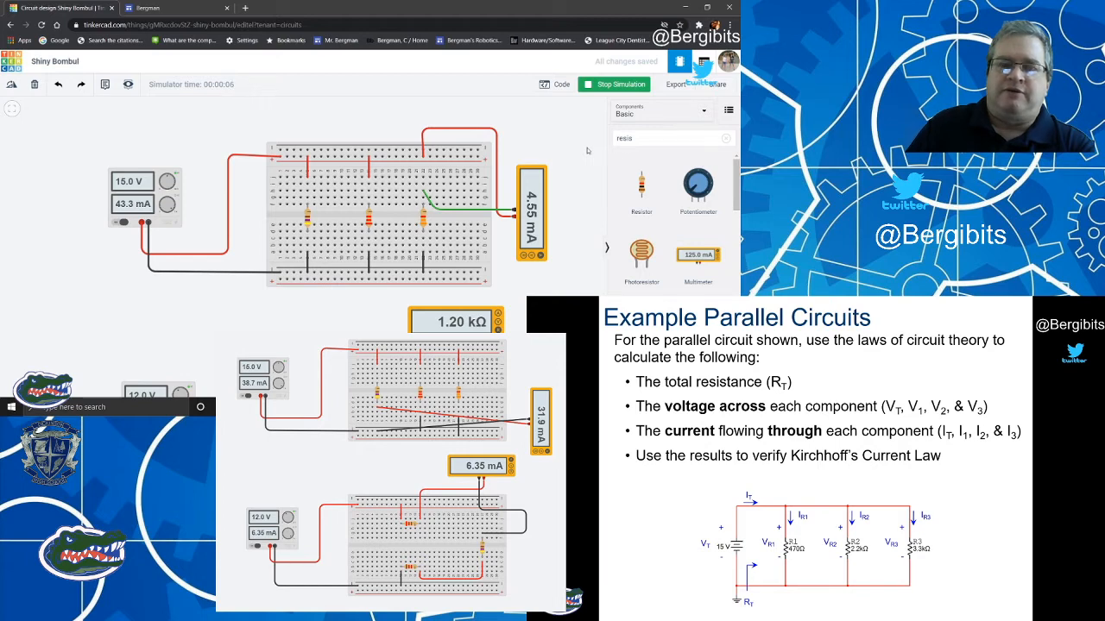
{"action": "left_click", "coordinate": [617, 86]}
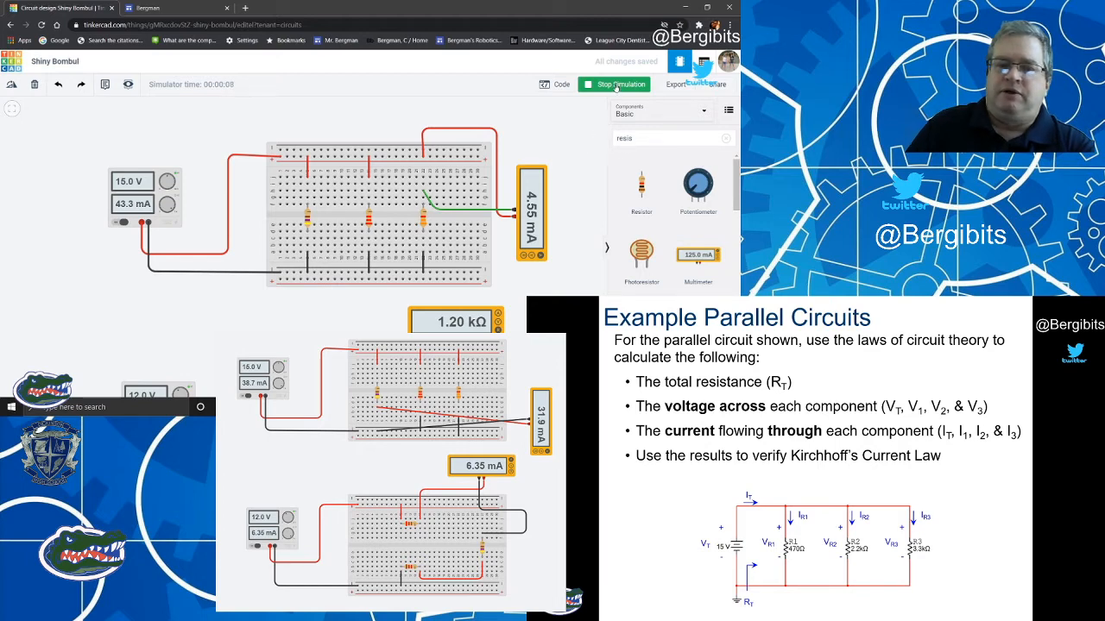
Undo the multimeter wiring and the removal of the 3.3 kΩ resistor's upper red jumper.
{"action": "left_click", "coordinate": [58, 87]}
{"action": "left_click", "coordinate": [58, 86]}
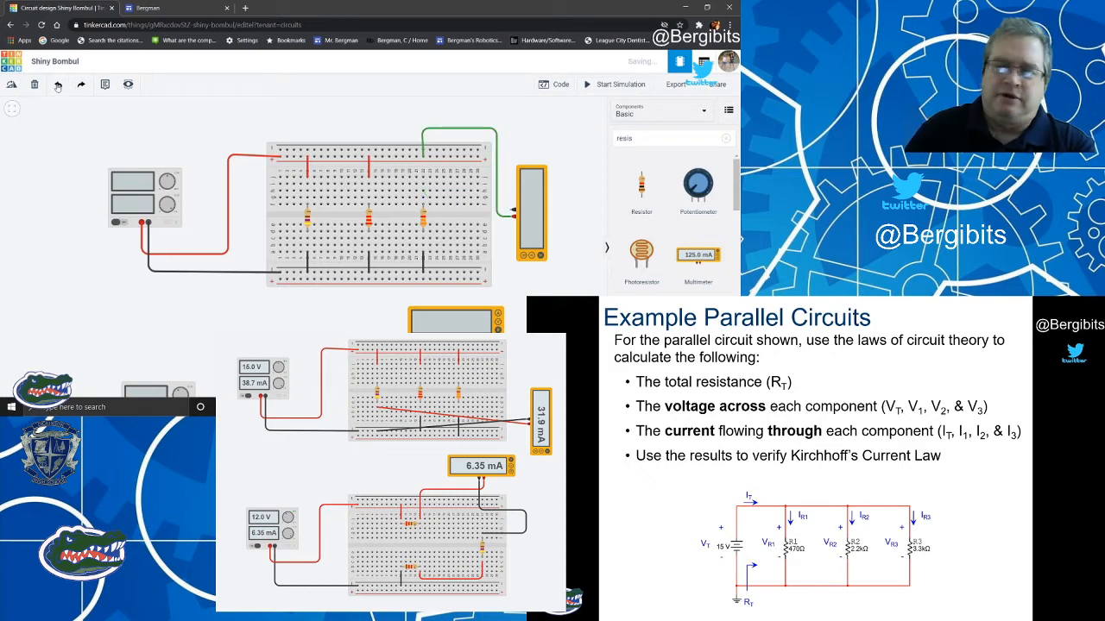
{"action": "left_click", "coordinate": [58, 86]}
{"action": "left_click", "coordinate": [58, 87]}
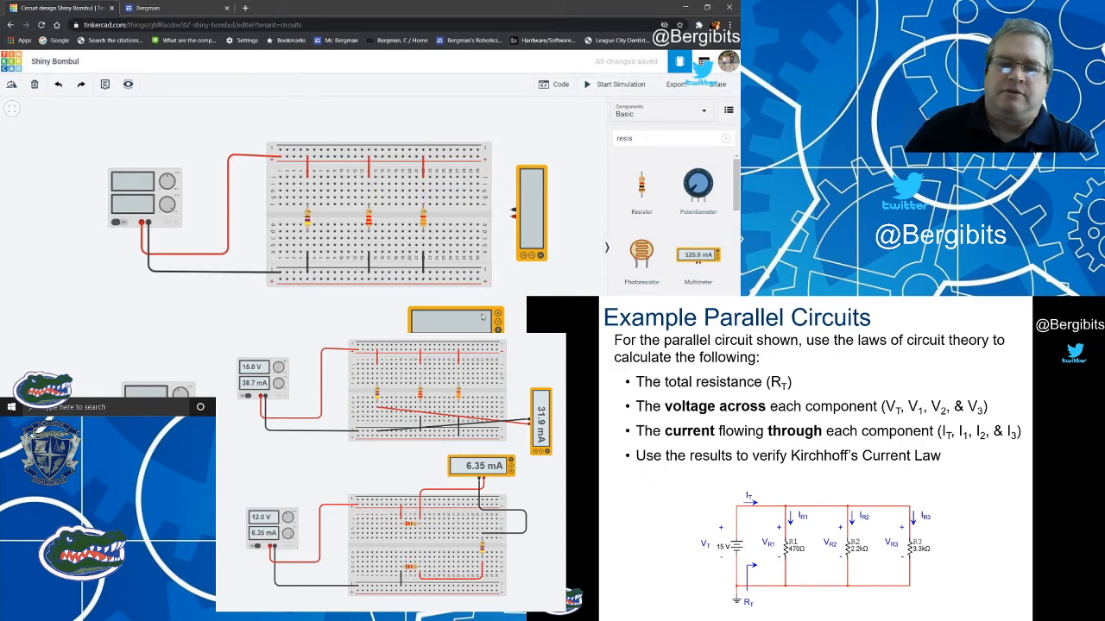
Move the multimeter slightly lower beside the breadboard and delete the black jumper between the 3.3 kΩ resistor's column and the lower negative rail.
{"action": "left_click_drag", "start_coordinate": [533, 173], "coordinate": [543, 216]}
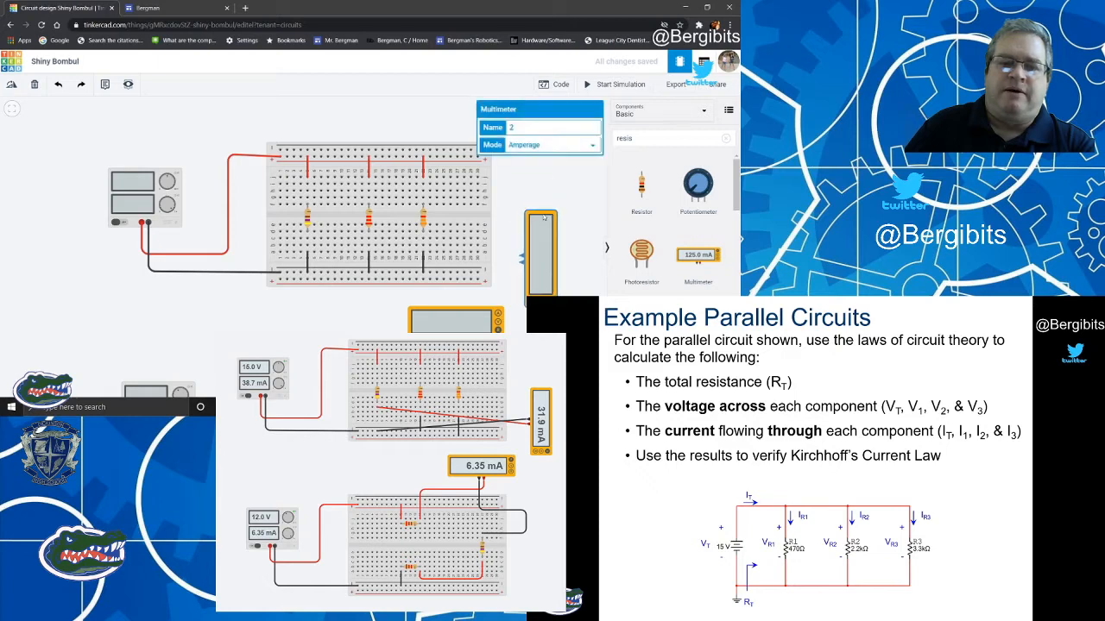
{"action": "left_click", "coordinate": [490, 220]}
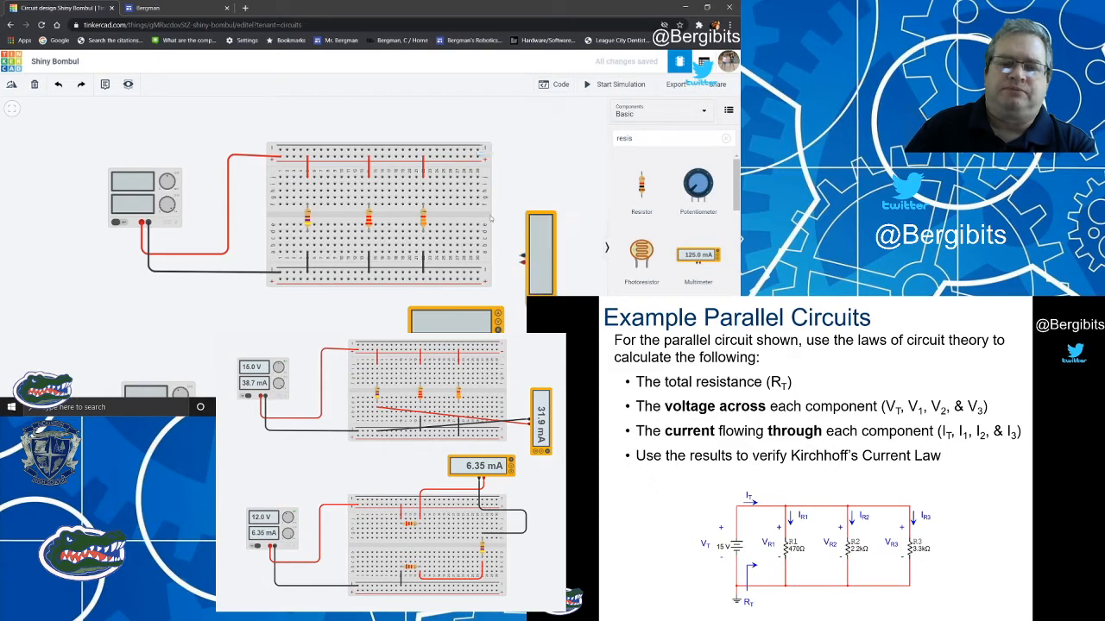
{"action": "left_click", "coordinate": [423, 270]}
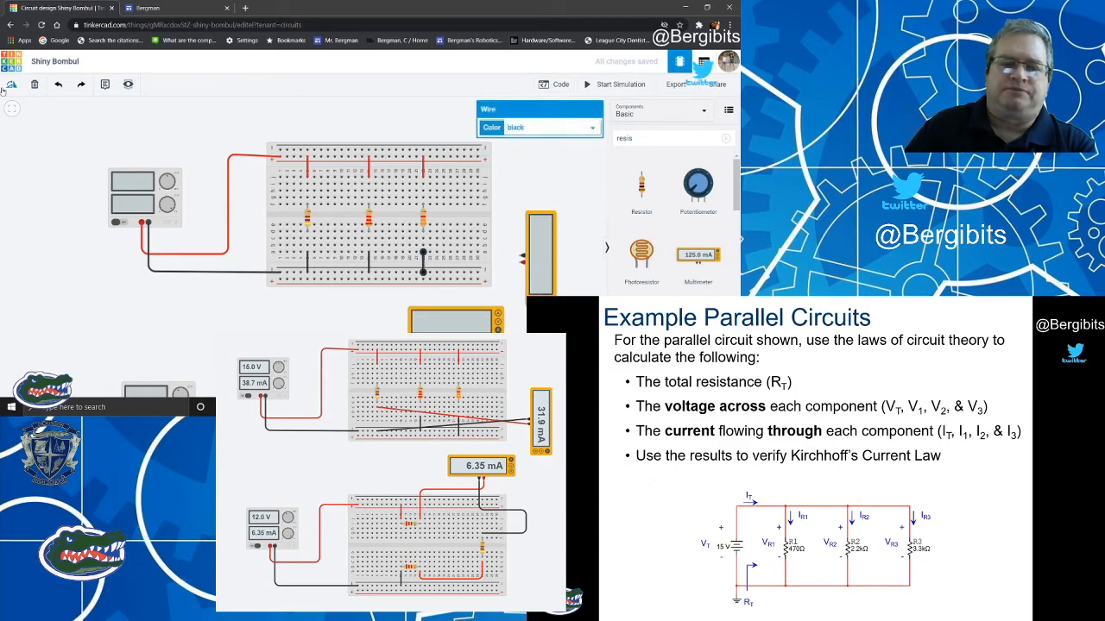
{"action": "left_click", "coordinate": [34, 84]}
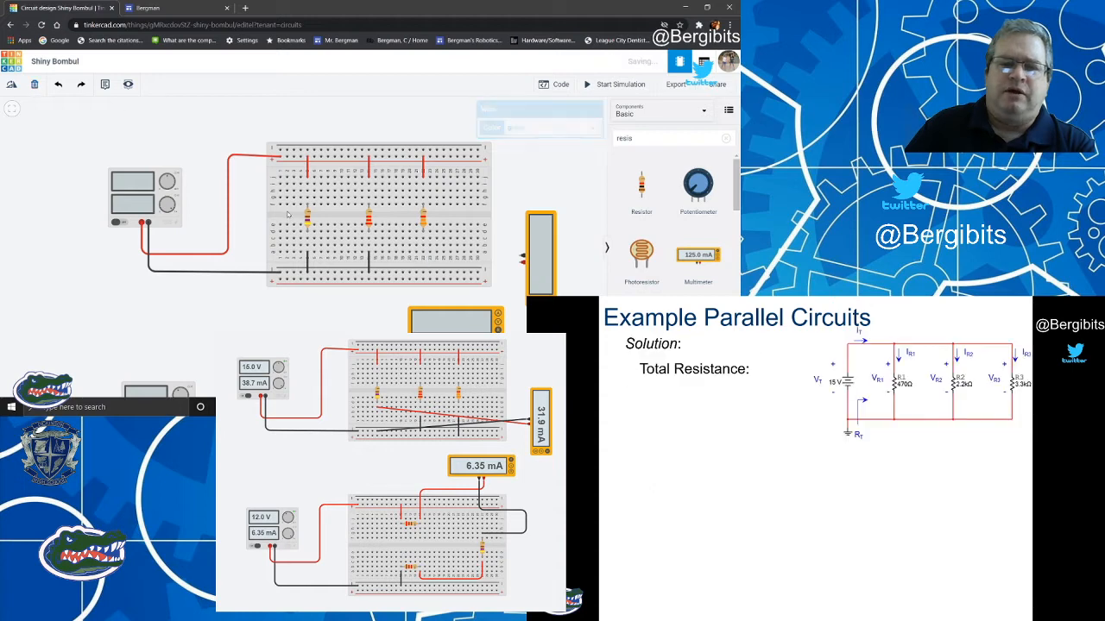
Add a red wire from the multimeter's positive terminal to the lower half of the 3.3 kΩ resistor's column.
{"action": "left_click", "coordinate": [521, 260]}
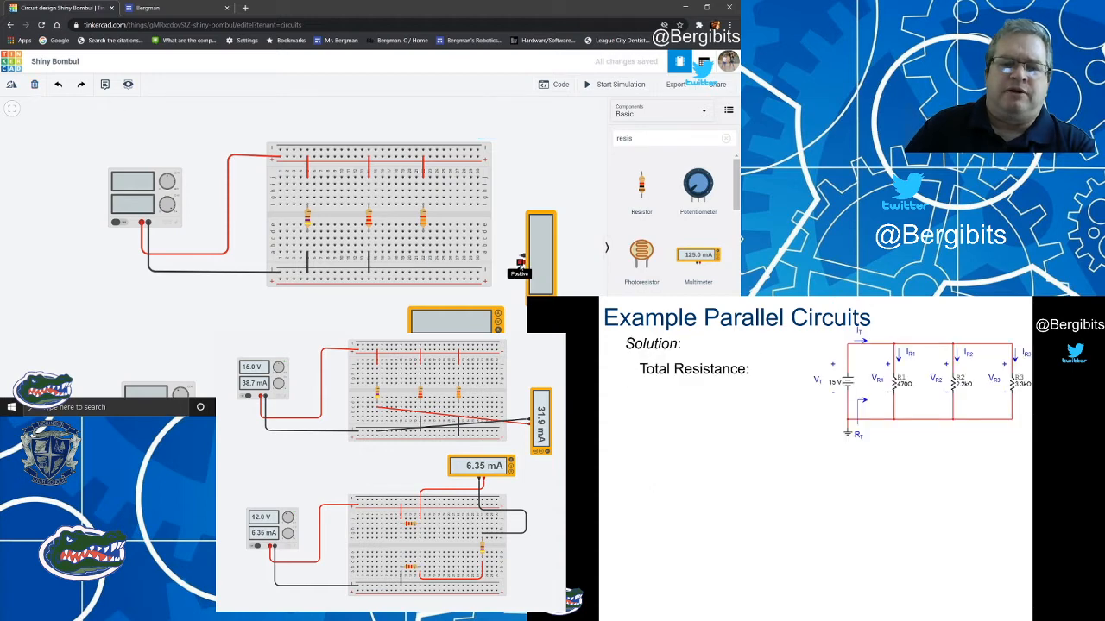
{"action": "left_click", "coordinate": [423, 248]}
{"action": "left_click", "coordinate": [537, 130]}
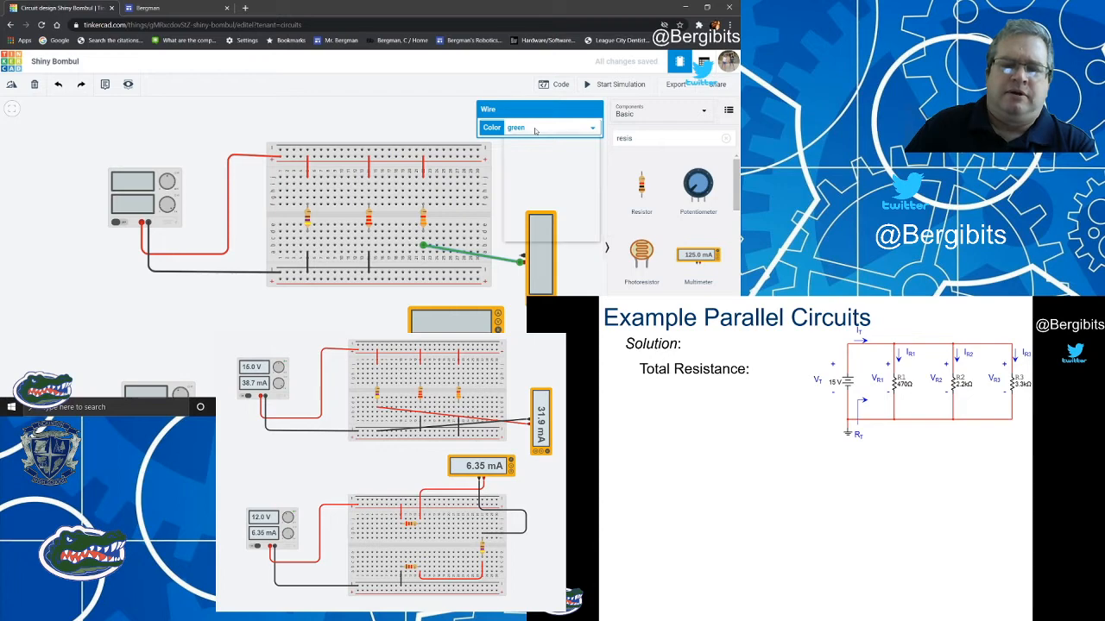
{"action": "left_click", "coordinate": [513, 148]}
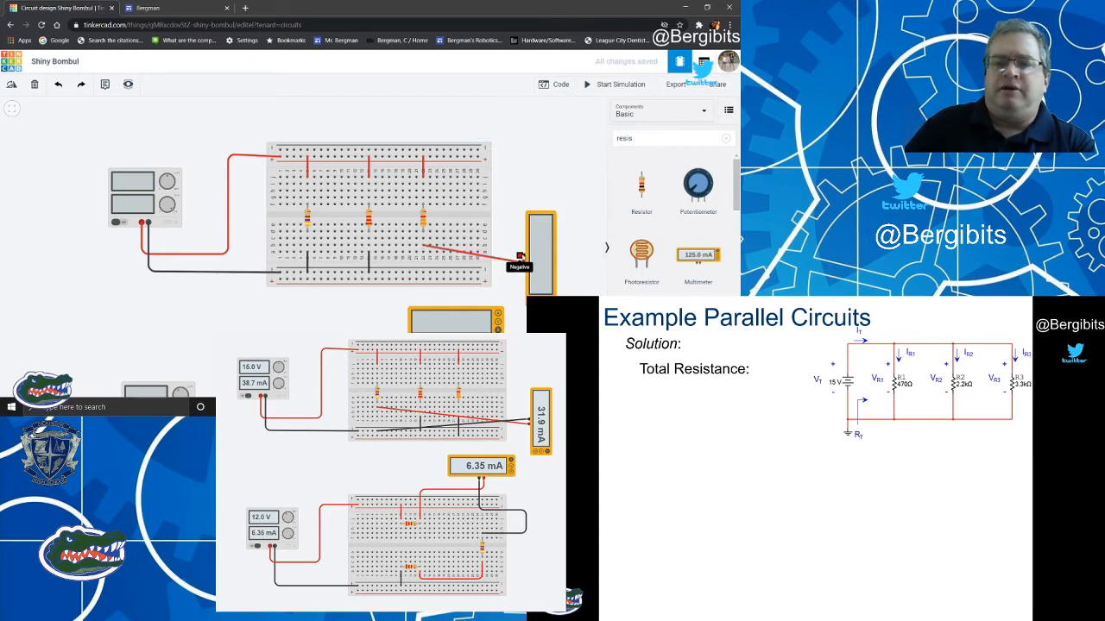
Add a black wire from the multimeter's negative terminal to the lower negative rail below the 3.3 kΩ resistor.
{"action": "left_click", "coordinate": [520, 258]}
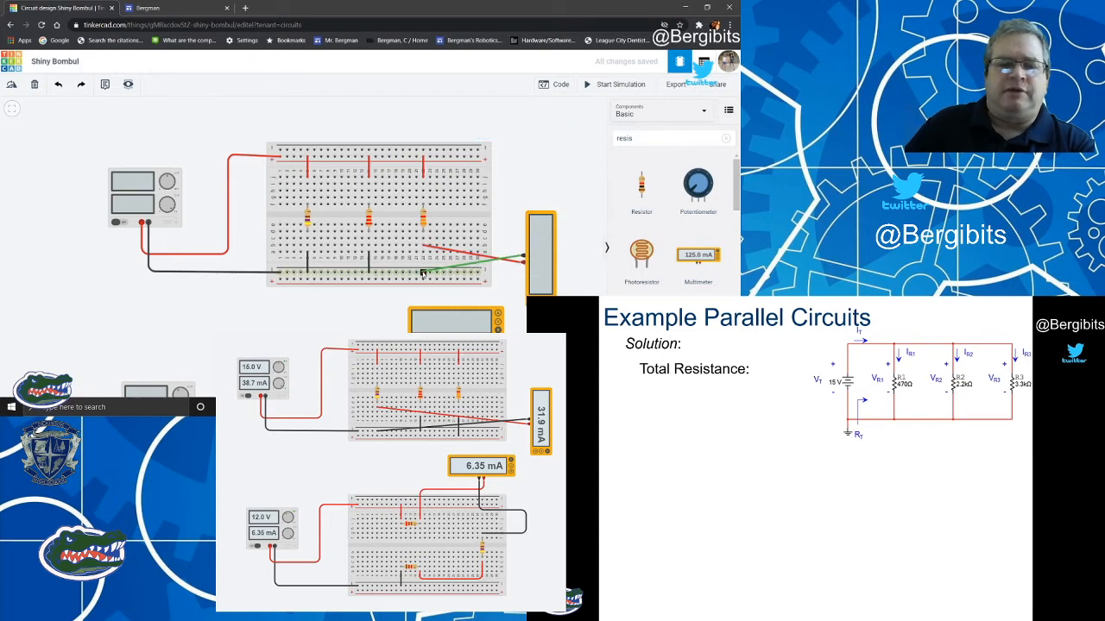
{"action": "left_click", "coordinate": [423, 273]}
{"action": "left_click", "coordinate": [509, 183]}
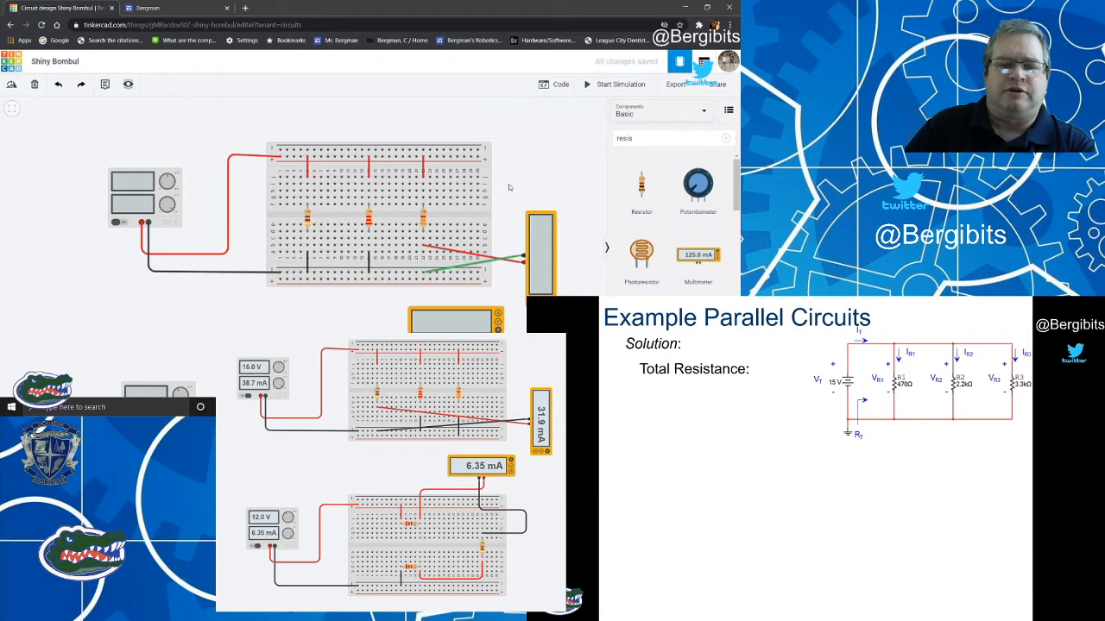
{"action": "left_click", "coordinate": [505, 259]}
{"action": "left_click", "coordinate": [551, 127]}
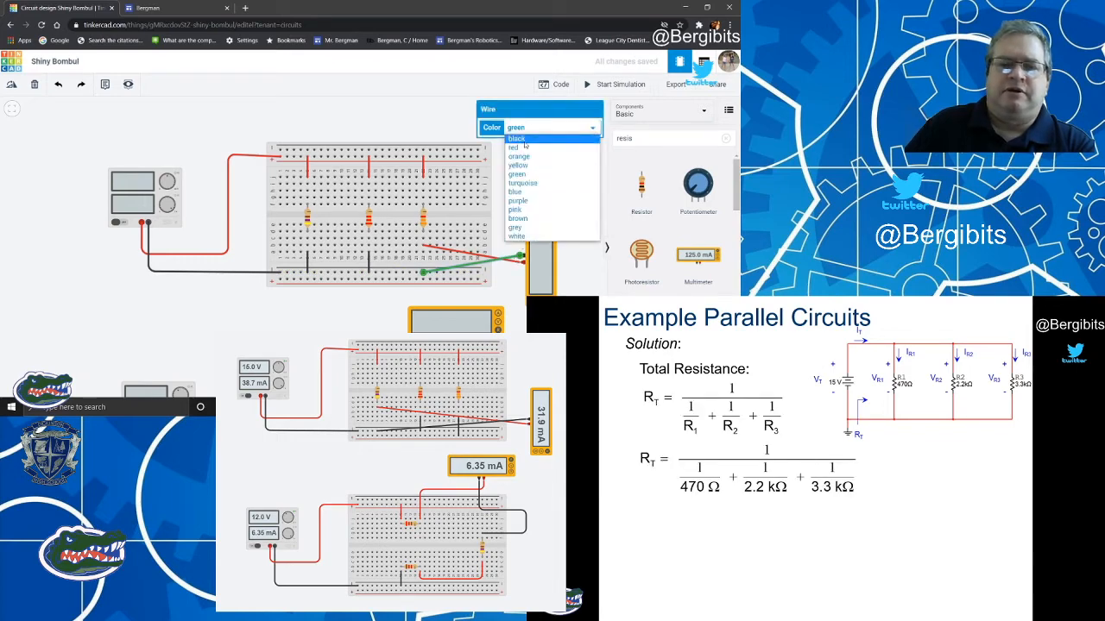
{"action": "left_click", "coordinate": [524, 139]}
{"action": "left_click", "coordinate": [541, 177]}
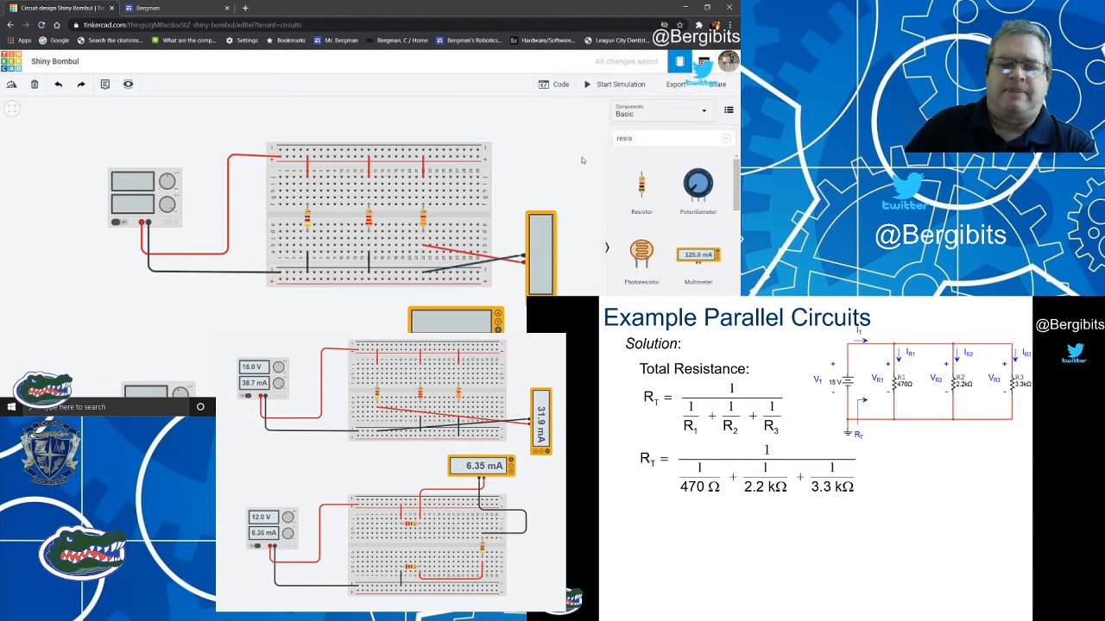
Run the simulation to read the 3.3 kΩ branch current and advance the example slides through the total resistance and branch current calculations.
{"action": "left_click", "coordinate": [604, 85]}
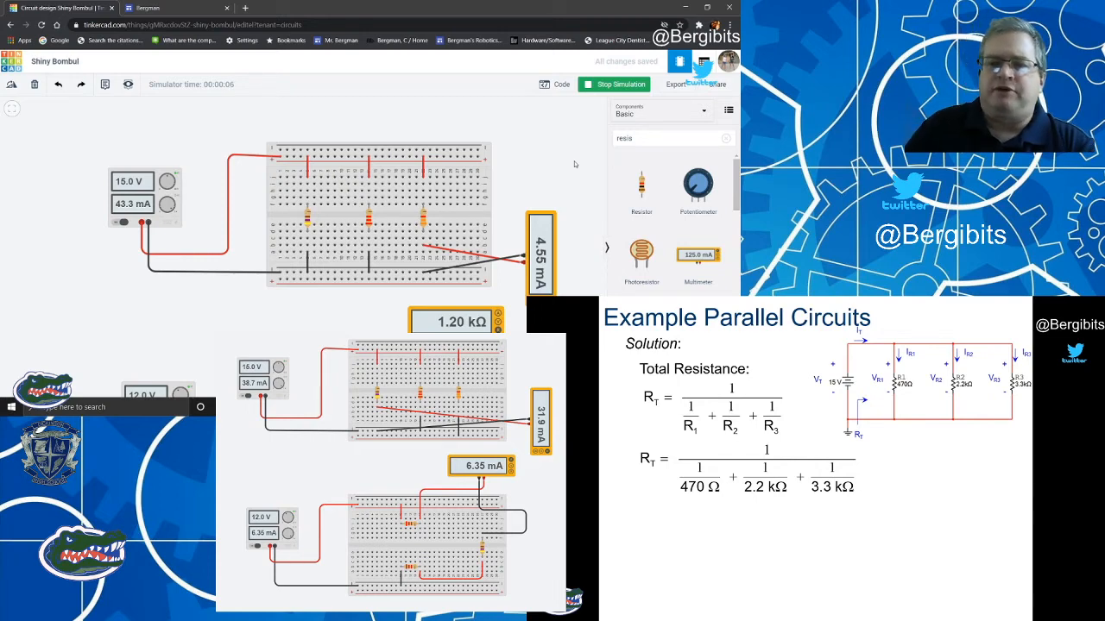
{"action": "key", "text": "Right"}
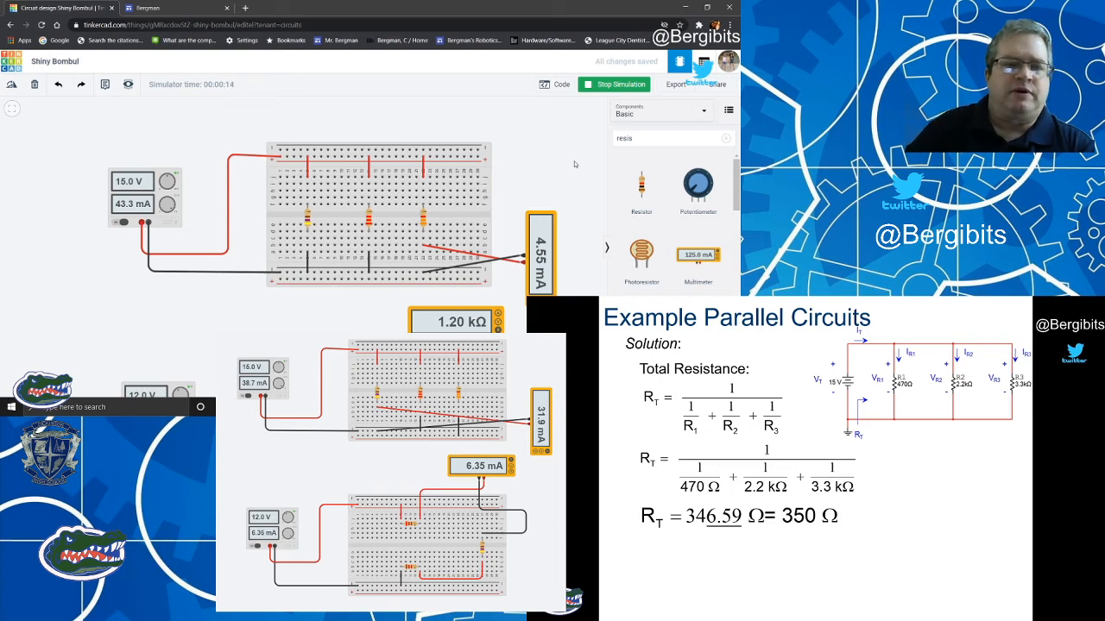
{"action": "key", "text": "Right"}
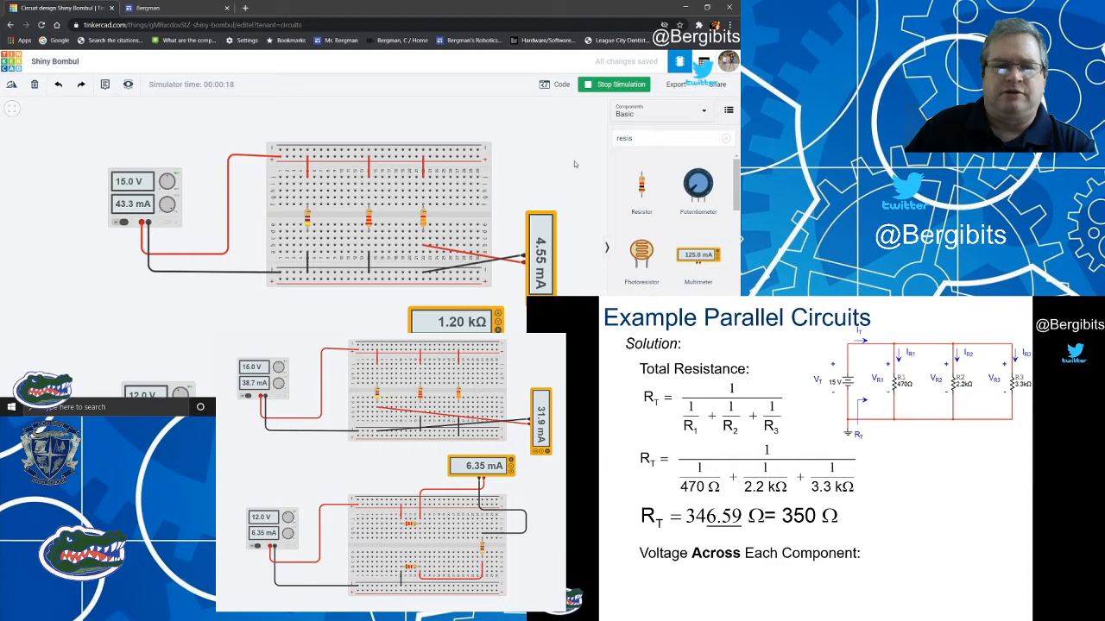
{"action": "key", "text": "Right"}
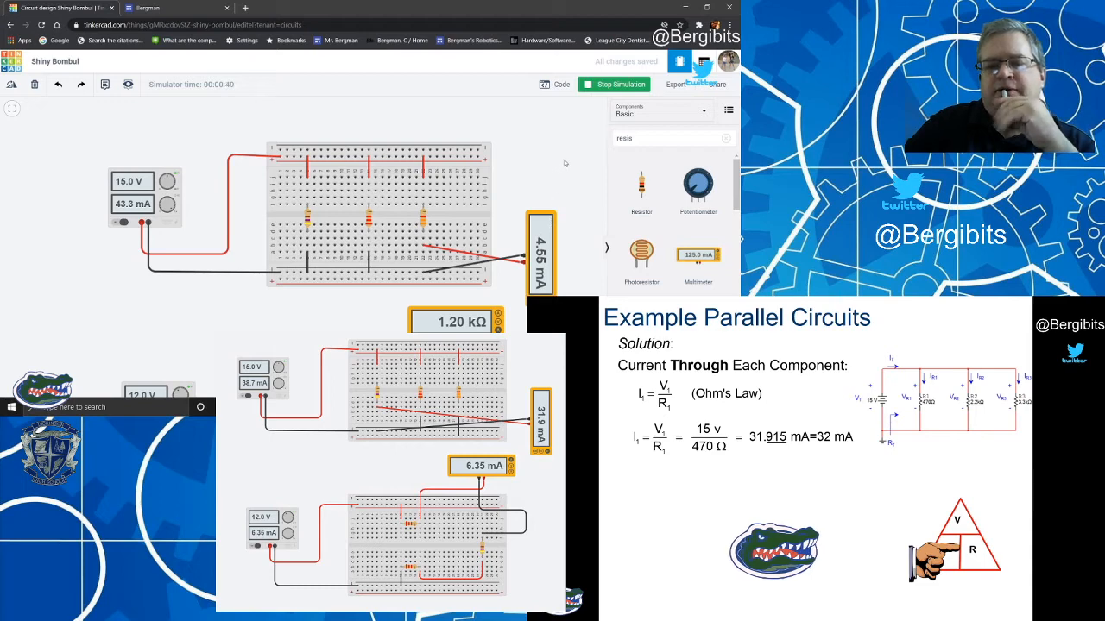
{"action": "left_click", "coordinate": [613, 84]}
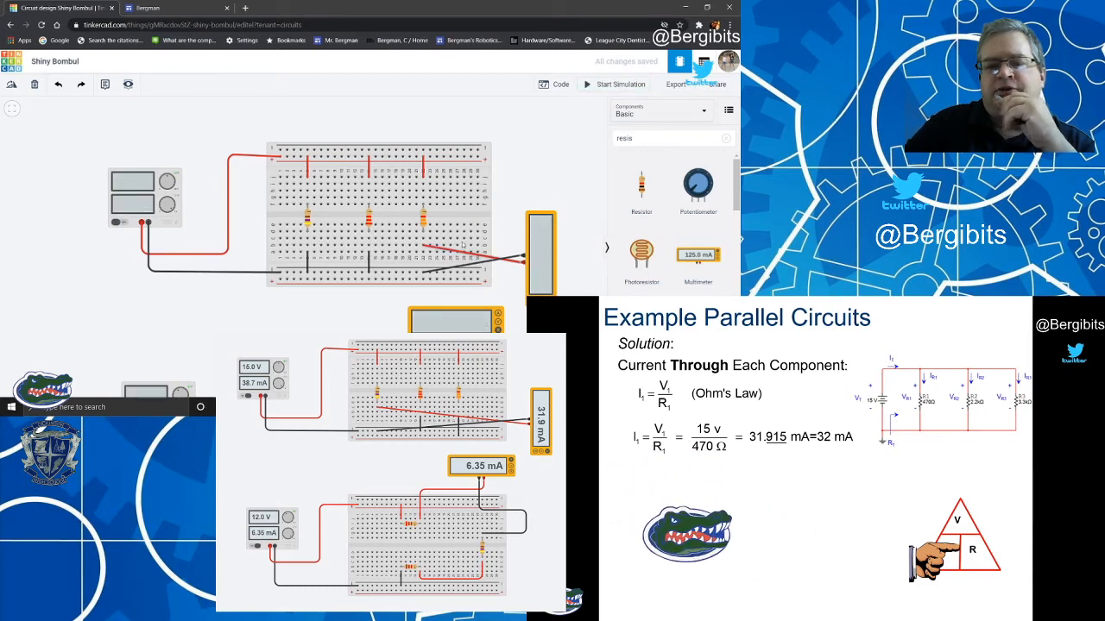
Move the breadboard end of the multimeter's red wire to the lower half of the 2.2 kΩ resistor's column.
{"action": "left_click", "coordinate": [443, 250]}
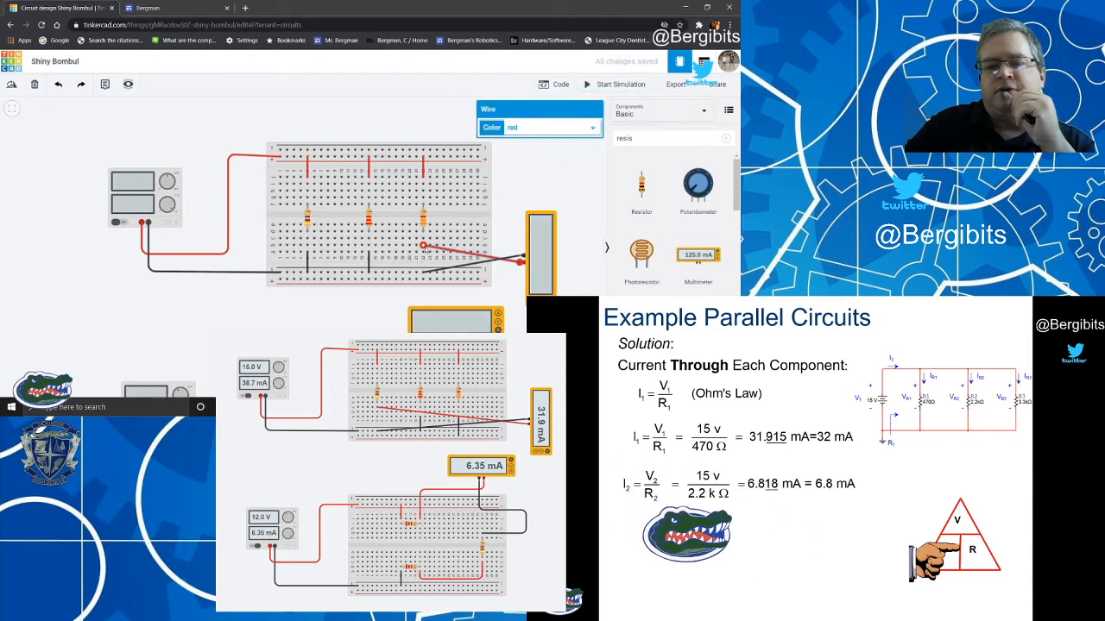
{"action": "left_click_drag", "start_coordinate": [423, 245], "coordinate": [368, 240]}
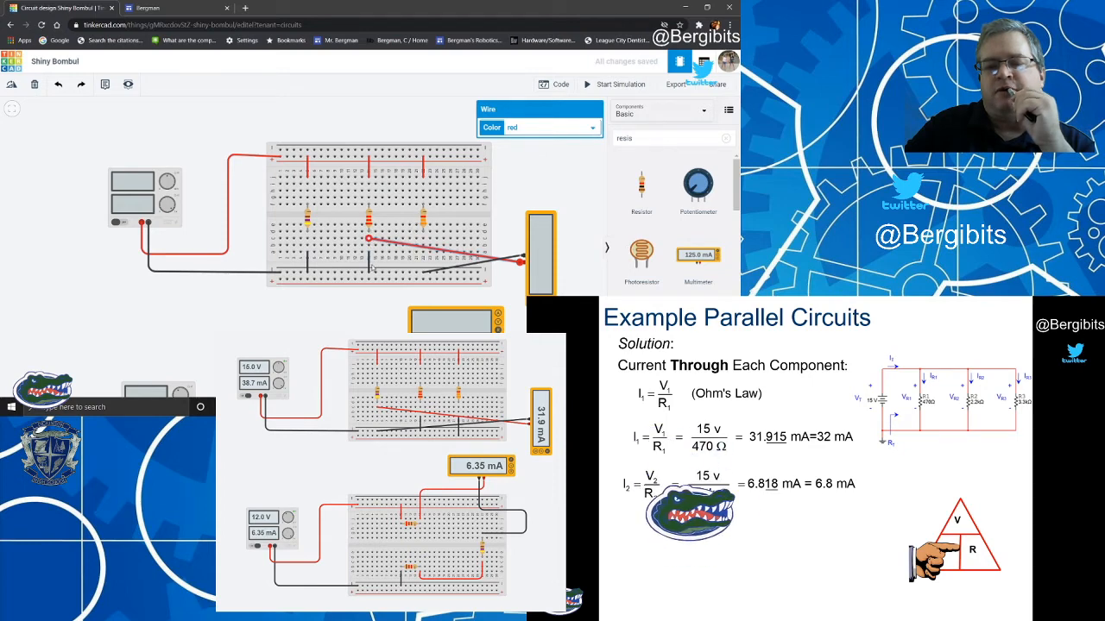
Move the black jumper from the 2.2 kΩ column to the 3.3 kΩ column and outermost lower rail, and the multimeter's black wire to the negative rail below 2.2 kΩ.
{"action": "left_click", "coordinate": [370, 264]}
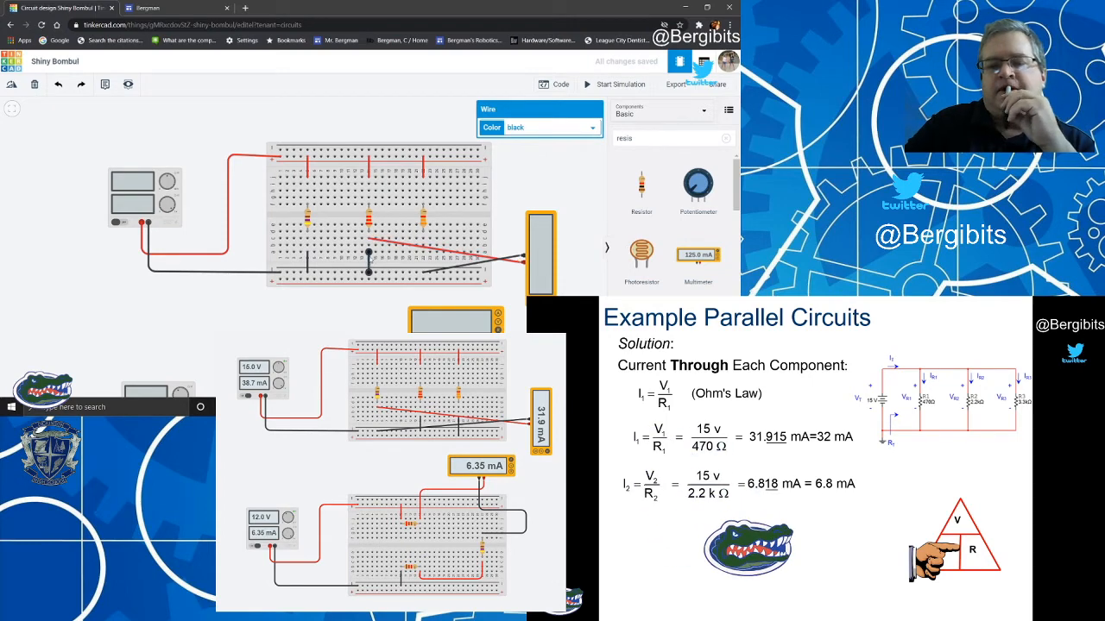
{"action": "mouse_move", "coordinate": [368, 252]}
{"action": "left_mouse_down"}
{"action": "mouse_move", "coordinate": [423, 252]}
{"action": "mouse_move", "coordinate": [423, 274]}
{"action": "mouse_move", "coordinate": [369, 273]}
{"action": "left_mouse_up"}
{"action": "left_click", "coordinate": [461, 270]}
{"action": "left_click", "coordinate": [410, 265]}
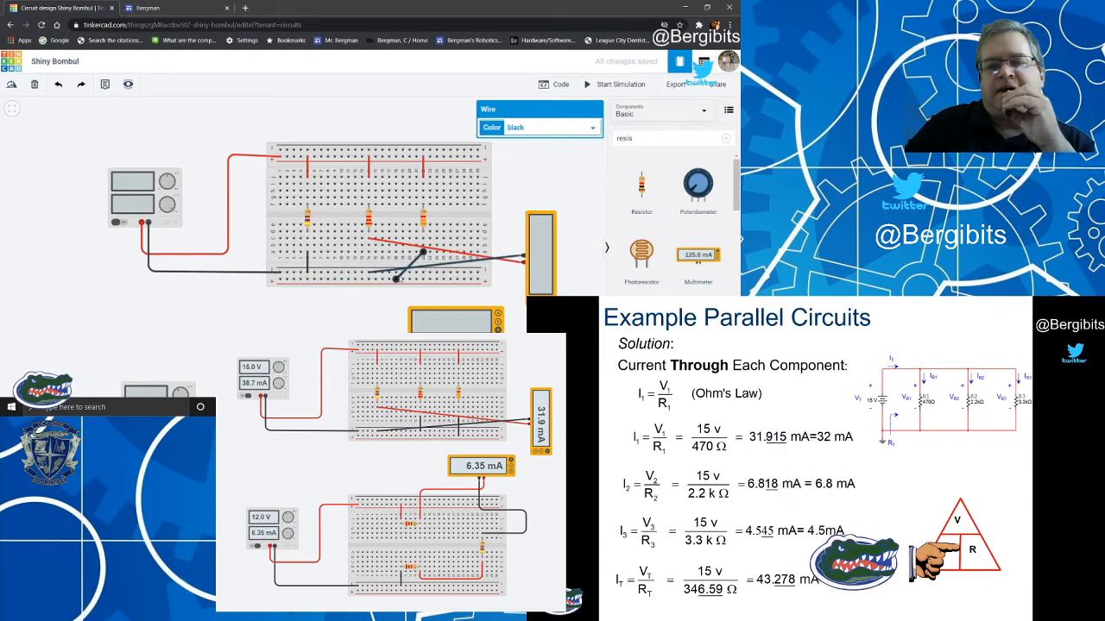
{"action": "left_click_drag", "start_coordinate": [396, 278], "coordinate": [422, 278]}
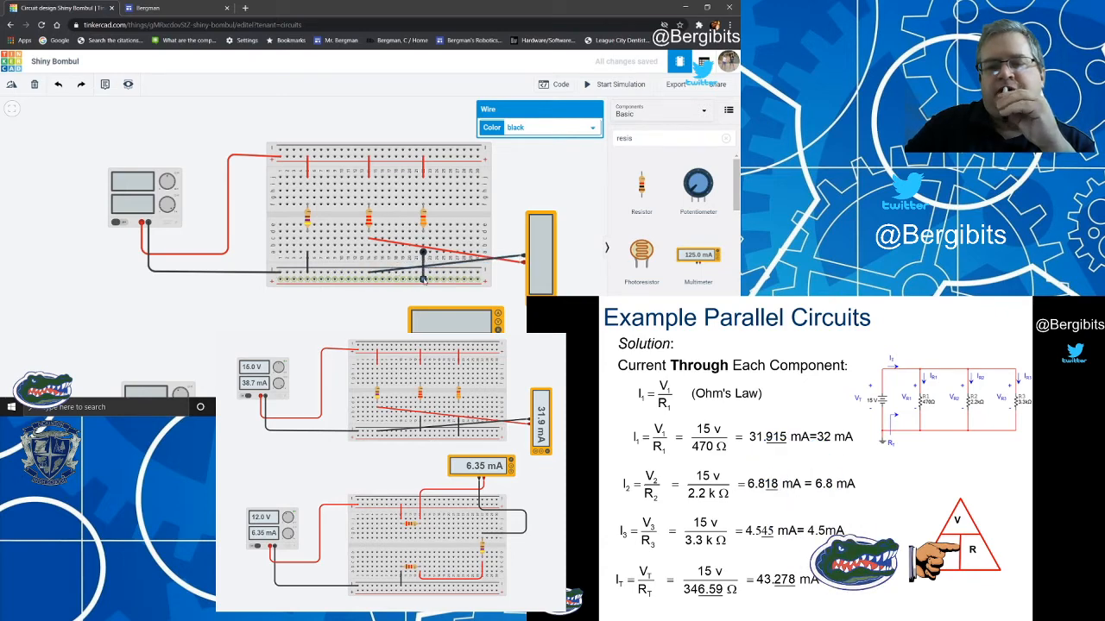
Run the simulation to read the 2.2 kΩ branch current on the multimeter, and stop it.
{"action": "left_click", "coordinate": [520, 285]}
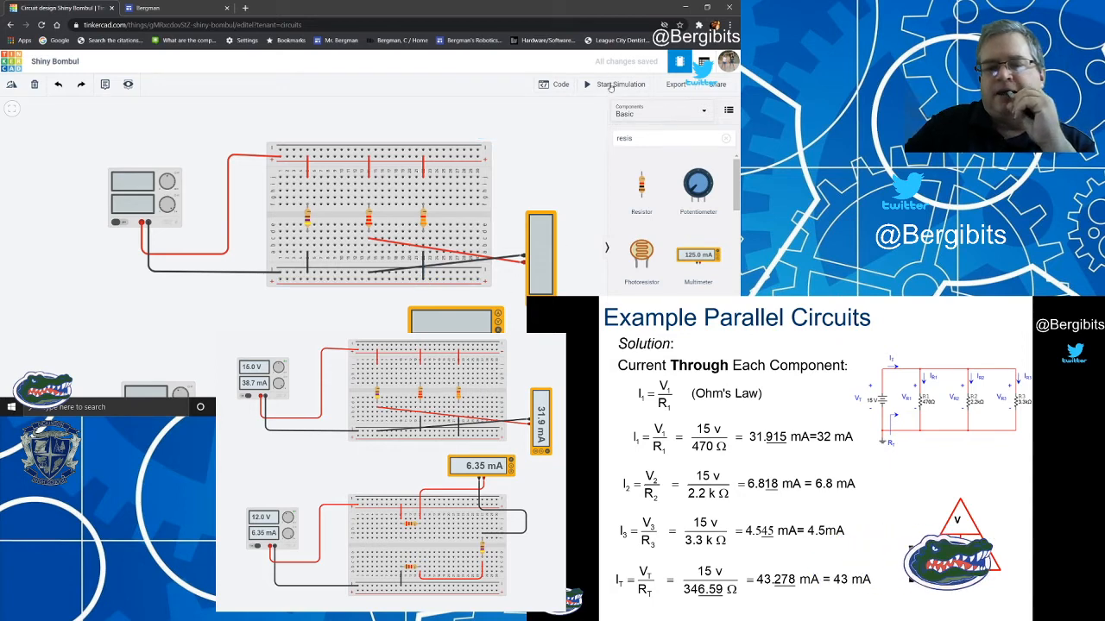
{"action": "left_click", "coordinate": [613, 85]}
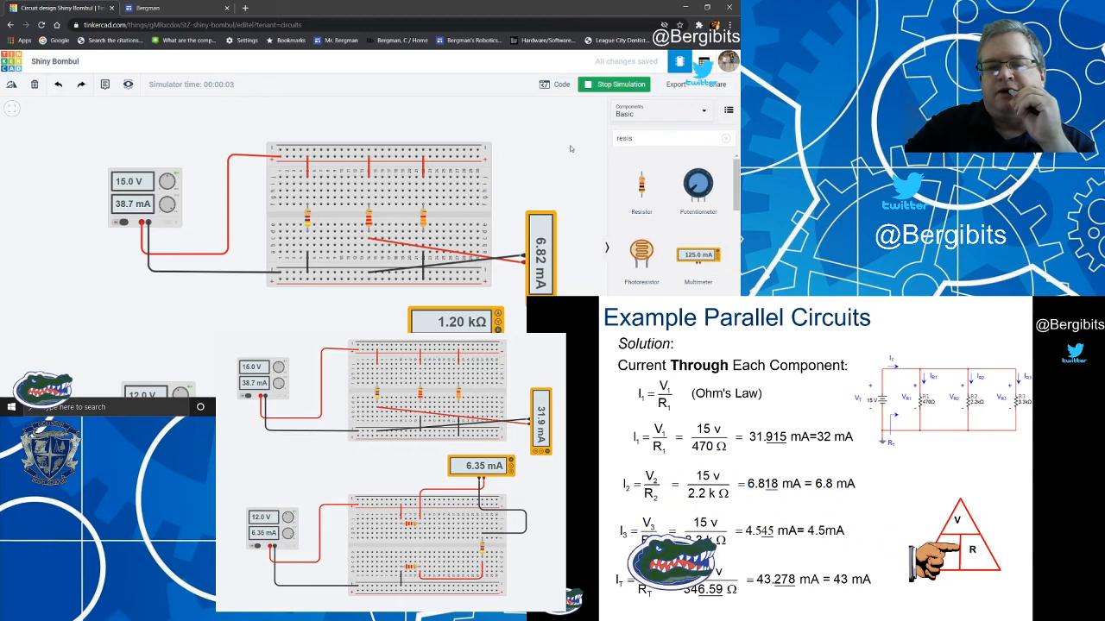
{"action": "left_click", "coordinate": [613, 85]}
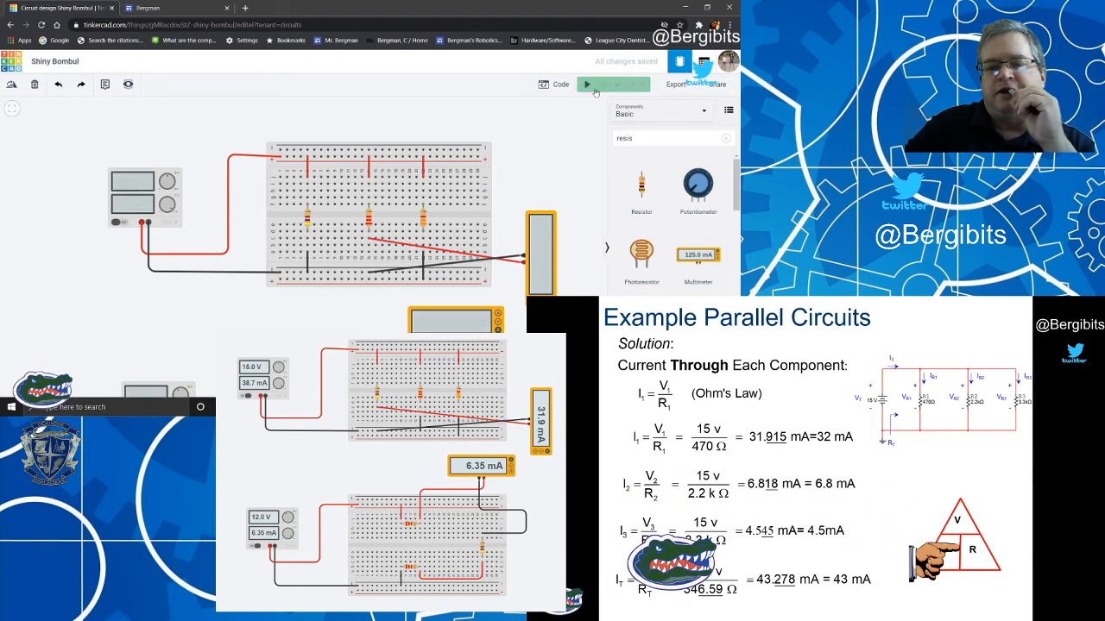
Move the 470 Ω jumper's upper end to the 2.2 kΩ resistor's column and the multimeter's red wire to the 470 Ω resistor's lower column.
{"action": "left_click", "coordinate": [308, 260]}
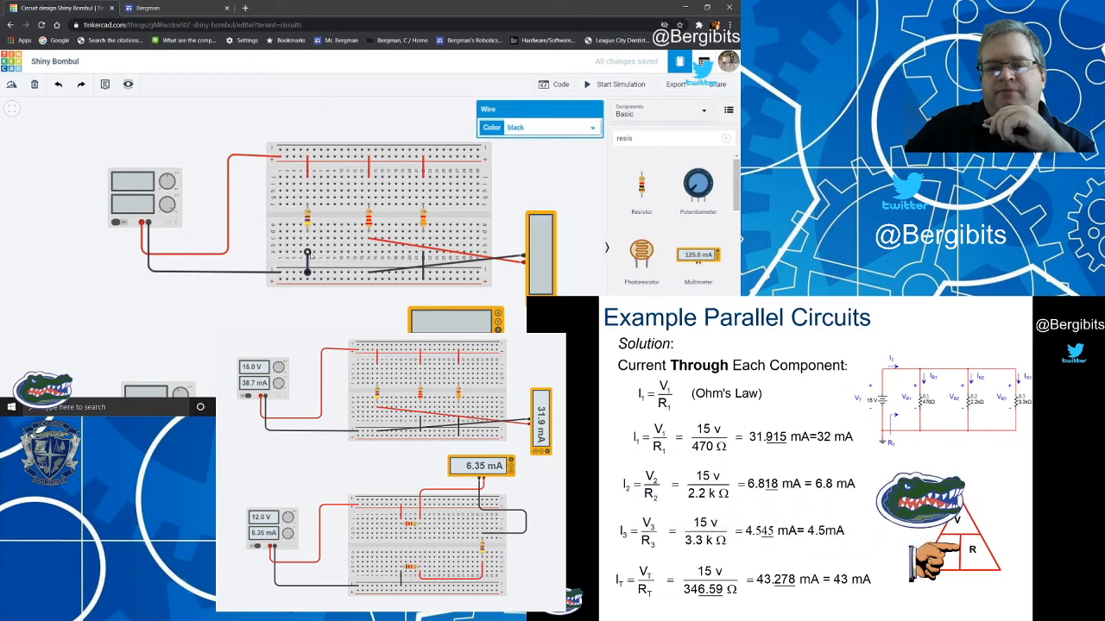
{"action": "left_click_drag", "start_coordinate": [308, 253], "coordinate": [368, 251]}
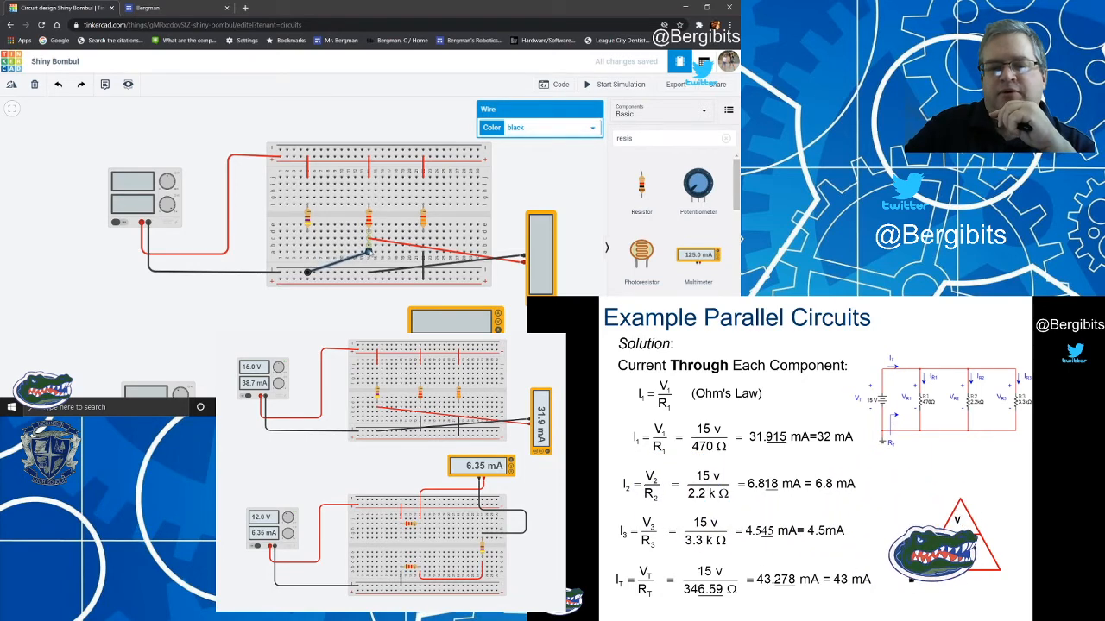
{"action": "left_click", "coordinate": [371, 240]}
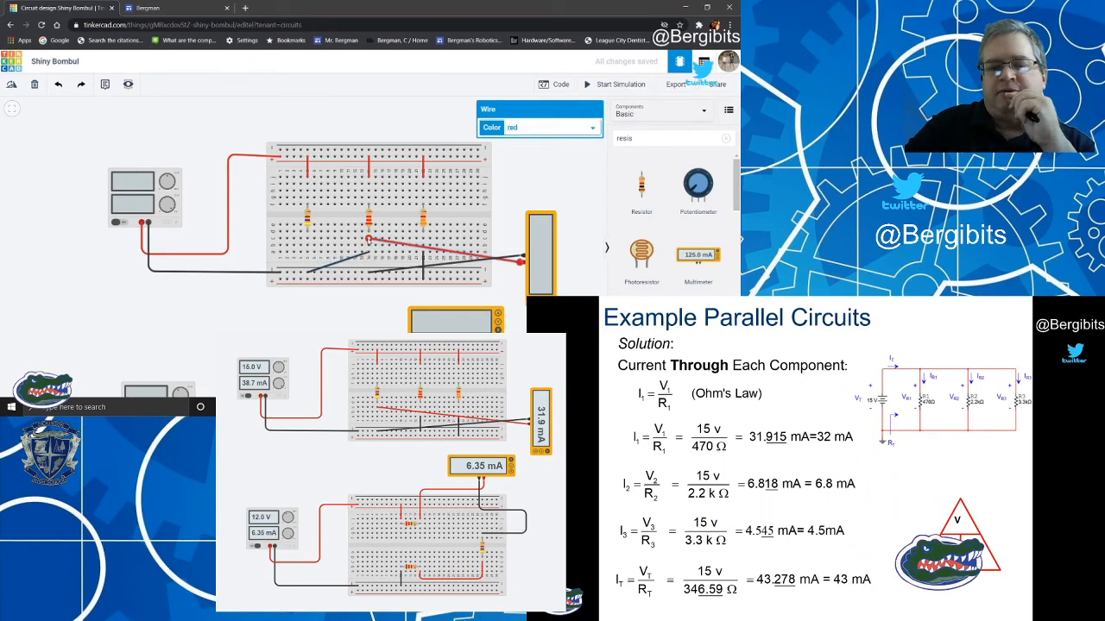
{"action": "left_click_drag", "start_coordinate": [368, 239], "coordinate": [308, 239]}
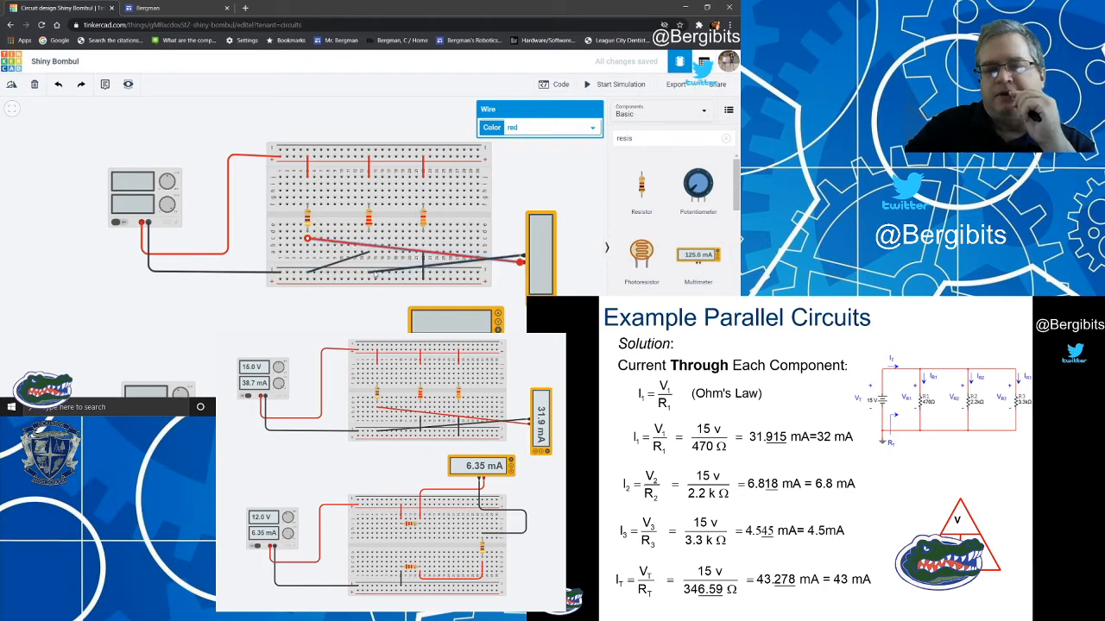
Move the multimeter's black wire to the lower negative rail below the 470 Ω resistor and the jumper's rail end directly below the 2.2 kΩ resistor.
{"action": "left_click", "coordinate": [369, 272]}
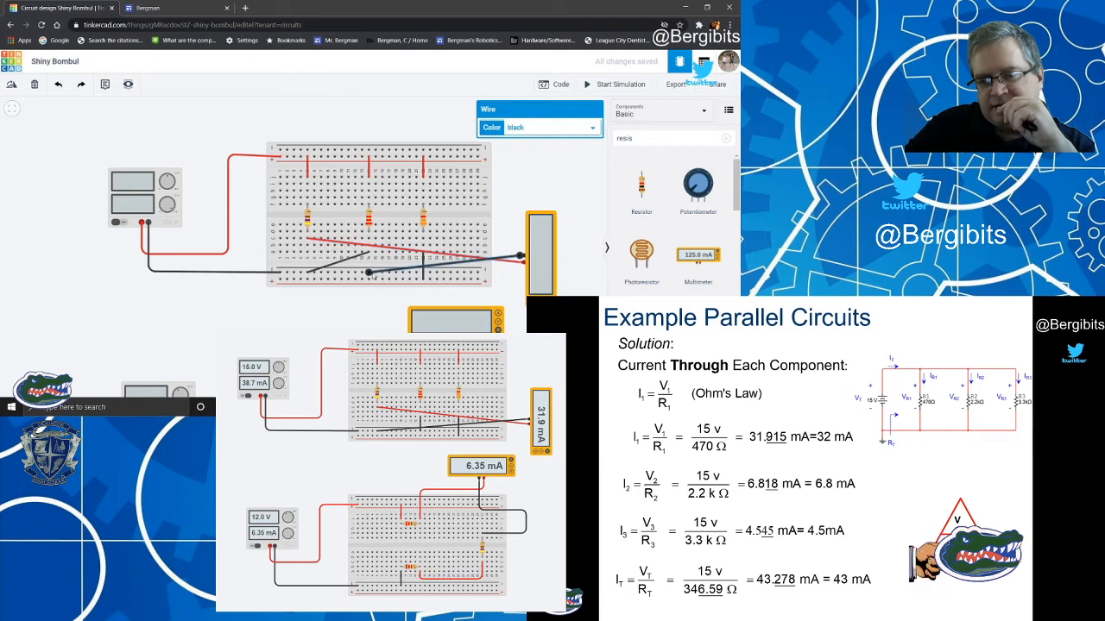
{"action": "mouse_move", "coordinate": [370, 272]}
{"action": "left_mouse_down"}
{"action": "mouse_move", "coordinate": [304, 277]}
{"action": "mouse_move", "coordinate": [370, 274]}
{"action": "left_mouse_up"}
{"action": "left_click", "coordinate": [325, 269]}
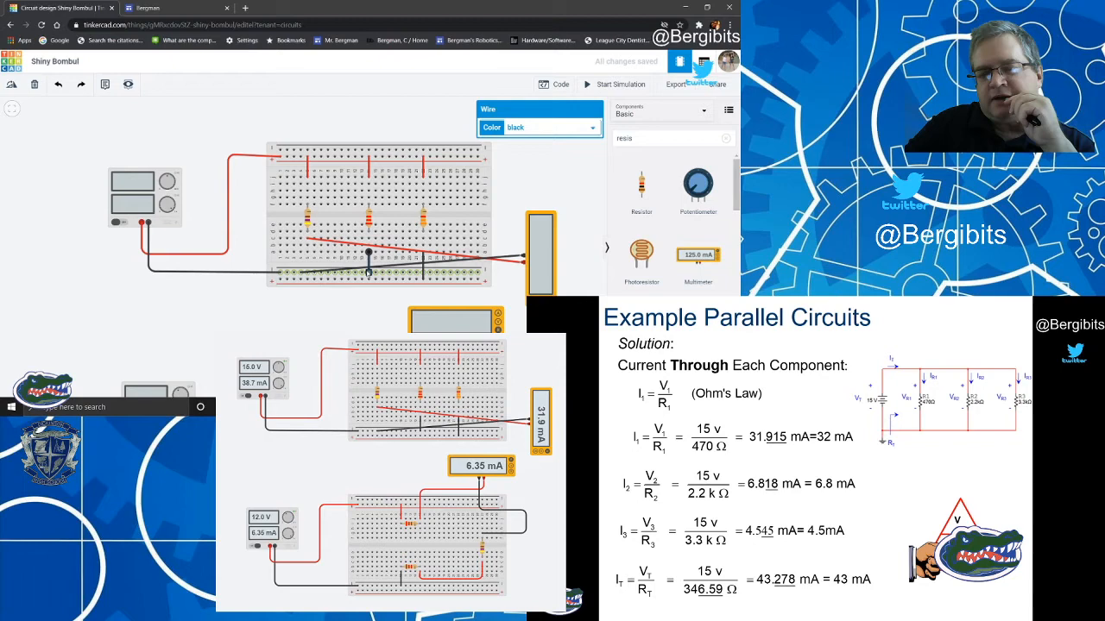
{"action": "left_click", "coordinate": [316, 274]}
{"action": "left_click_drag", "start_coordinate": [302, 274], "coordinate": [308, 274]}
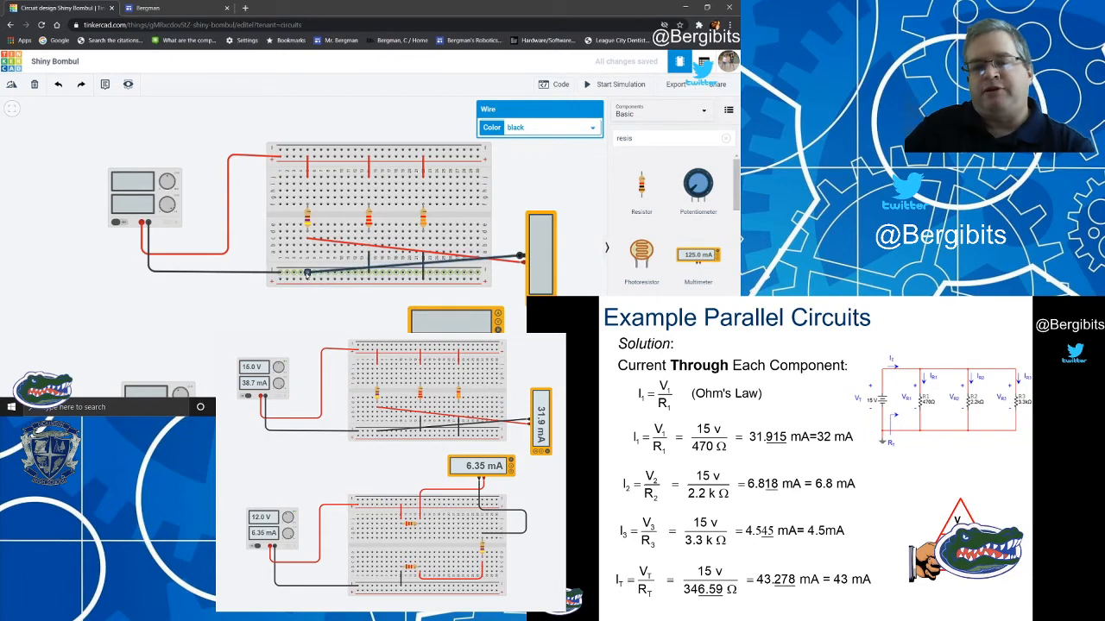
Run the simulation to read the 470 Ω branch current and advance the slides to Combination Circuits.
{"action": "left_click", "coordinate": [522, 185]}
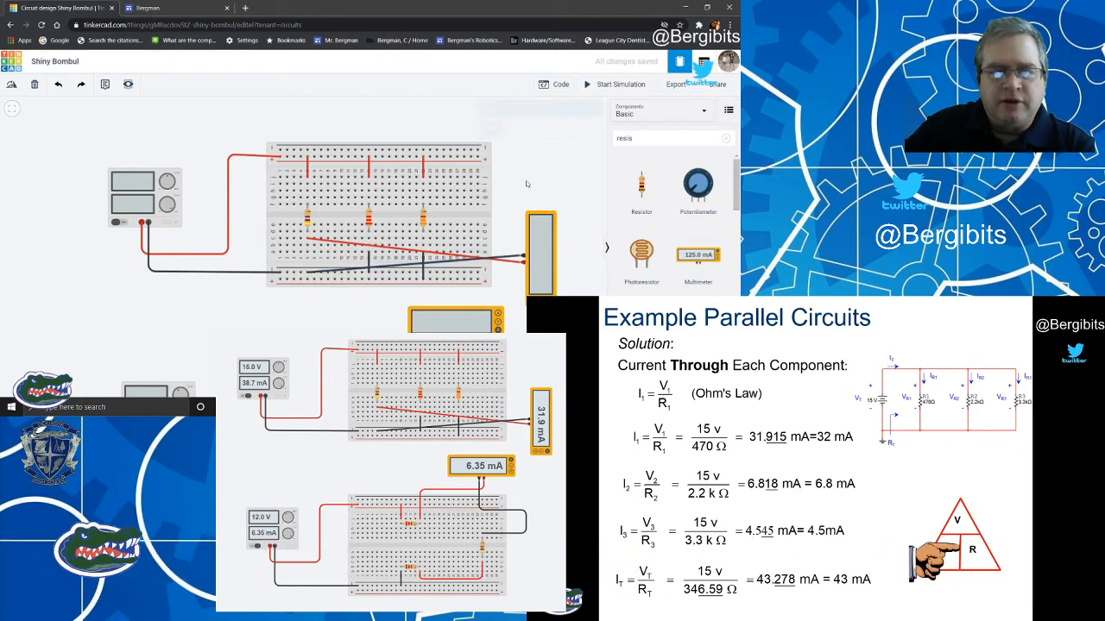
{"action": "left_click", "coordinate": [615, 83]}
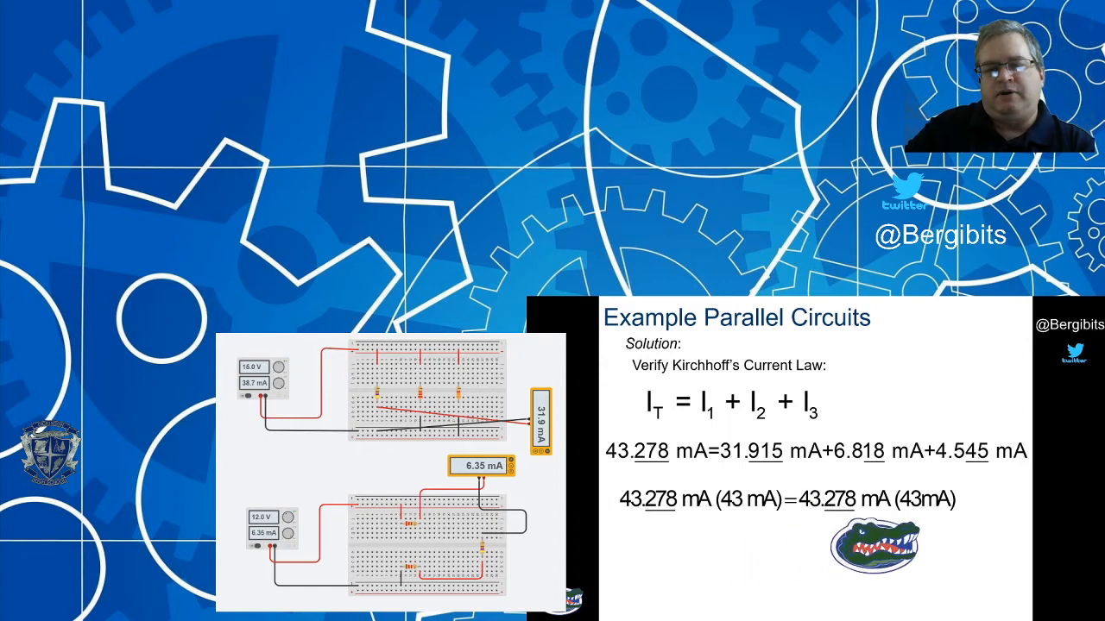
{"action": "key", "text": "Right"}
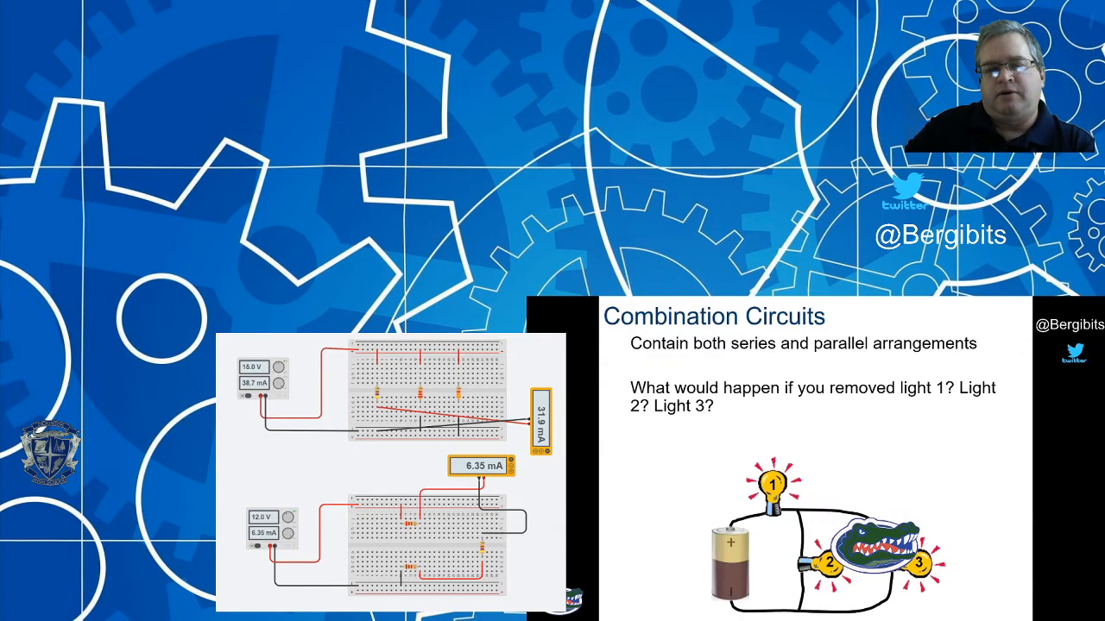